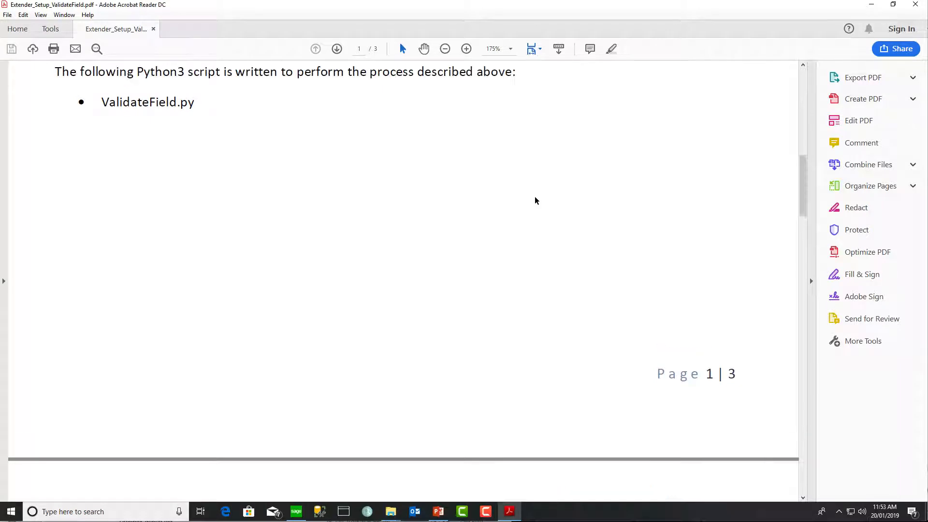
Read the Validate Field setup guide through the Extender setup instructions and the two AR0024 script parameters
{"action": "scroll", "coordinate": [534, 199], "scroll_direction": "up", "scroll_amount": 2}
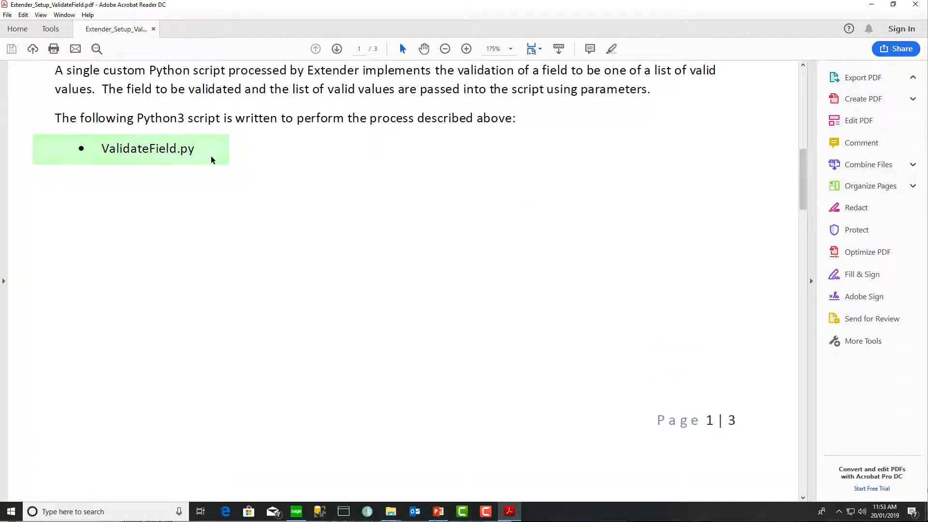
{"action": "scroll", "coordinate": [410, 249], "scroll_direction": "down", "scroll_amount": 12}
{"action": "scroll", "coordinate": [411, 249], "scroll_direction": "down", "scroll_amount": 18}
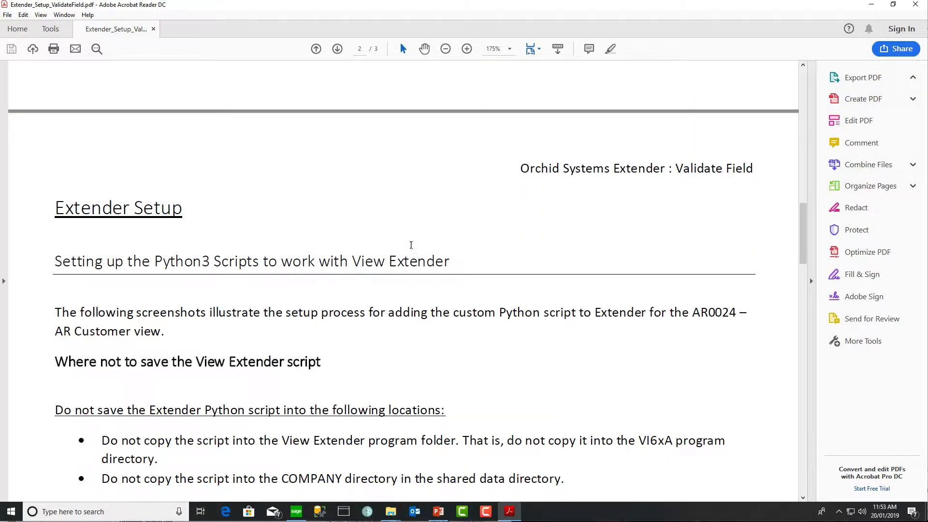
{"action": "scroll", "coordinate": [412, 249], "scroll_direction": "down", "scroll_amount": 20}
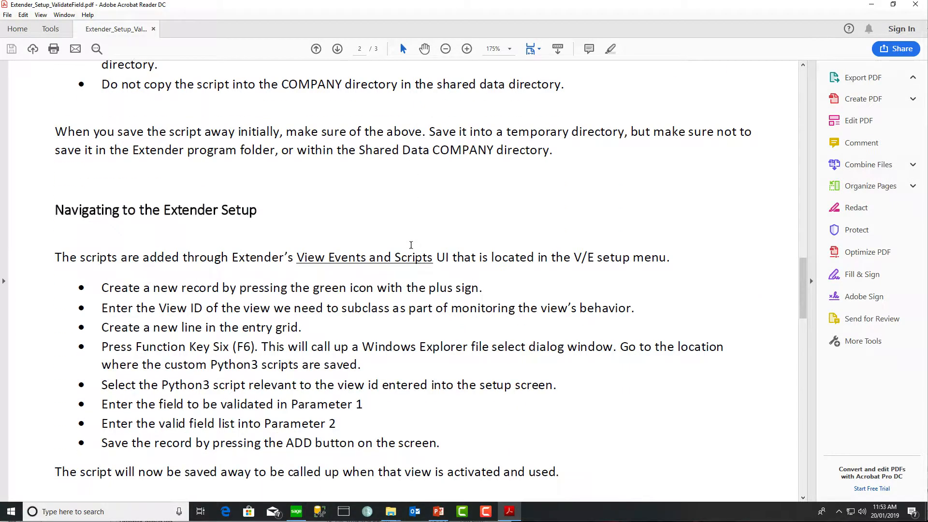
{"action": "scroll", "coordinate": [411, 249], "scroll_direction": "down", "scroll_amount": 14}
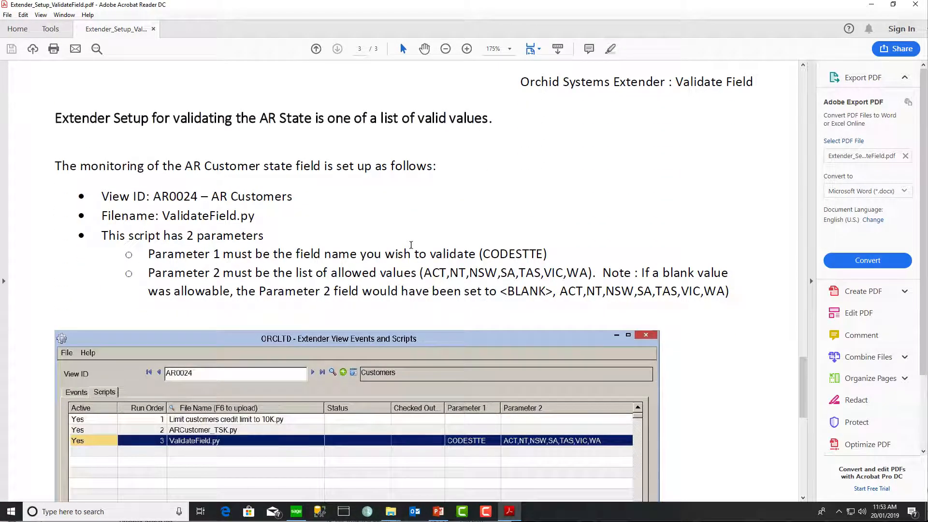
{"action": "scroll", "coordinate": [412, 247], "scroll_direction": "down", "scroll_amount": 3}
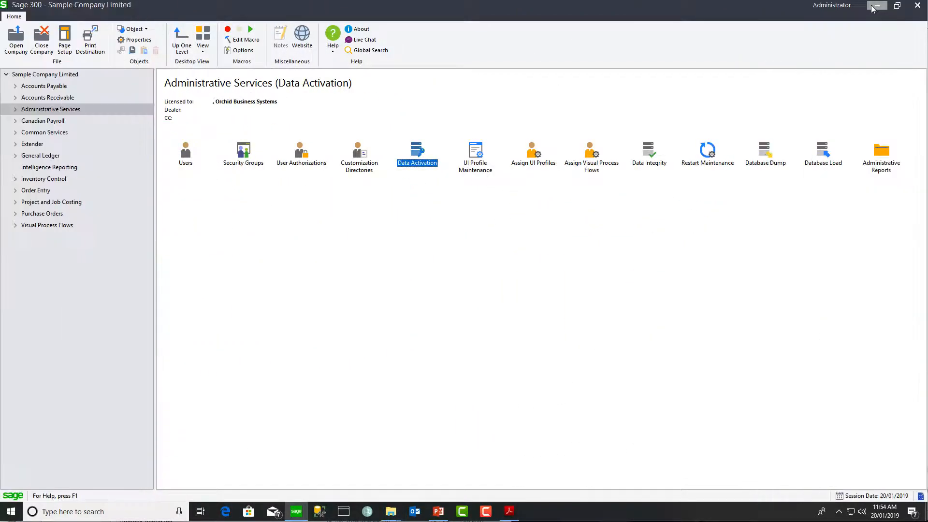
Upload the ValidateField Python script from the Extender_Setup_ValidateField folder to the Extender scripts in Sage 300
{"action": "left_click", "coordinate": [15, 144]}
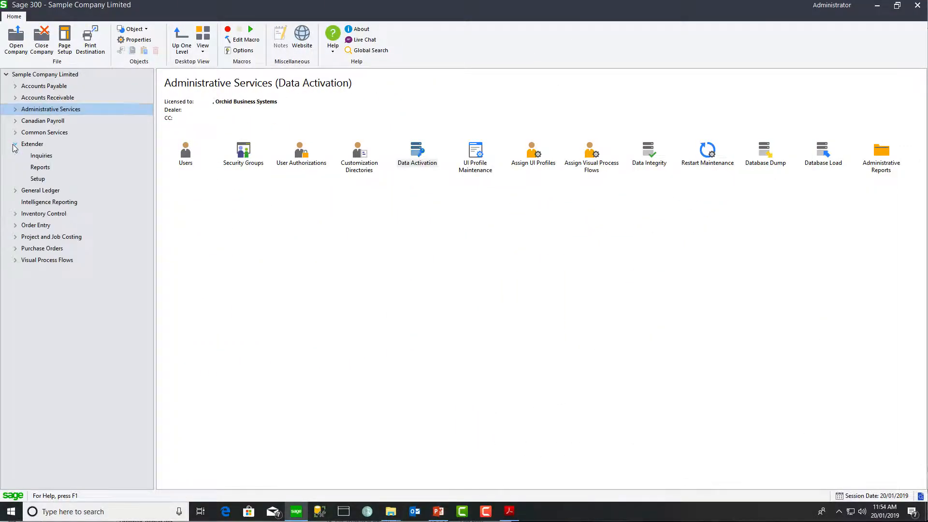
{"action": "left_click", "coordinate": [38, 179]}
{"action": "double_click", "coordinate": [592, 151]}
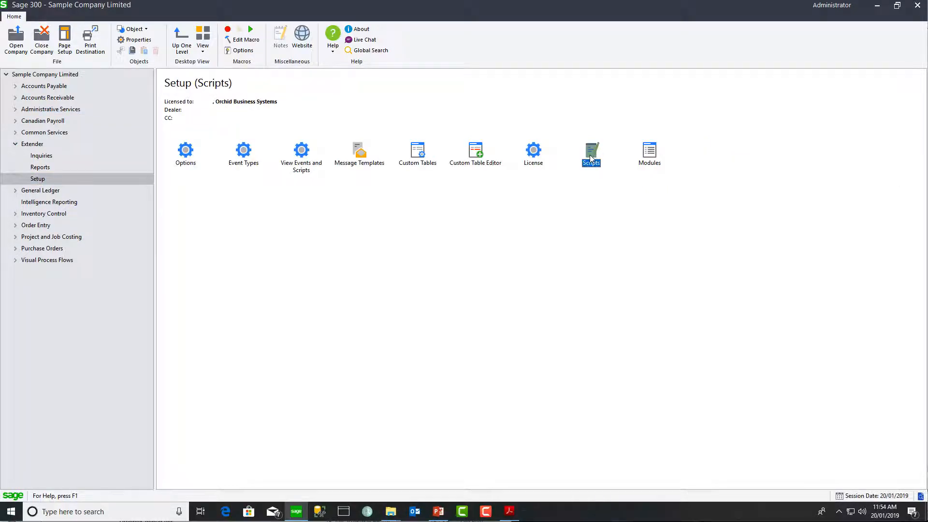
{"action": "left_click", "coordinate": [340, 367]}
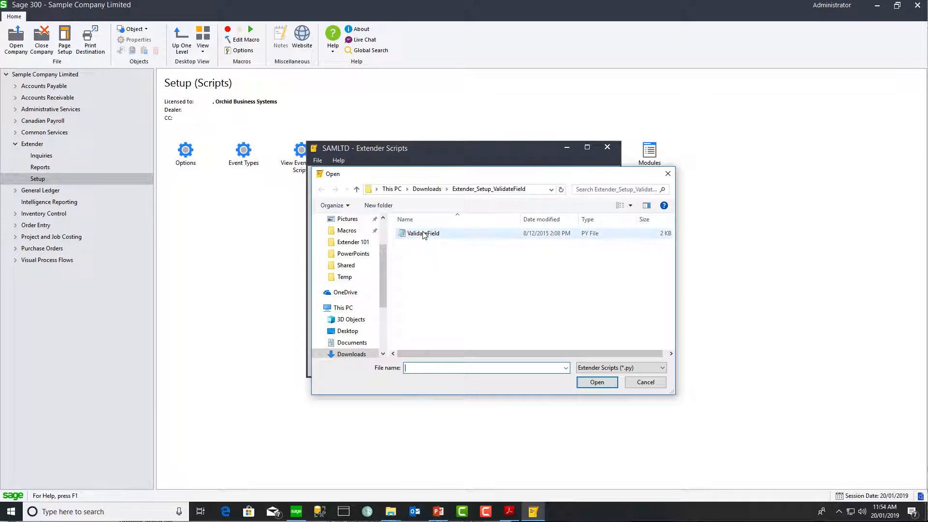
{"action": "left_click", "coordinate": [422, 233]}
{"action": "left_click", "coordinate": [595, 383]}
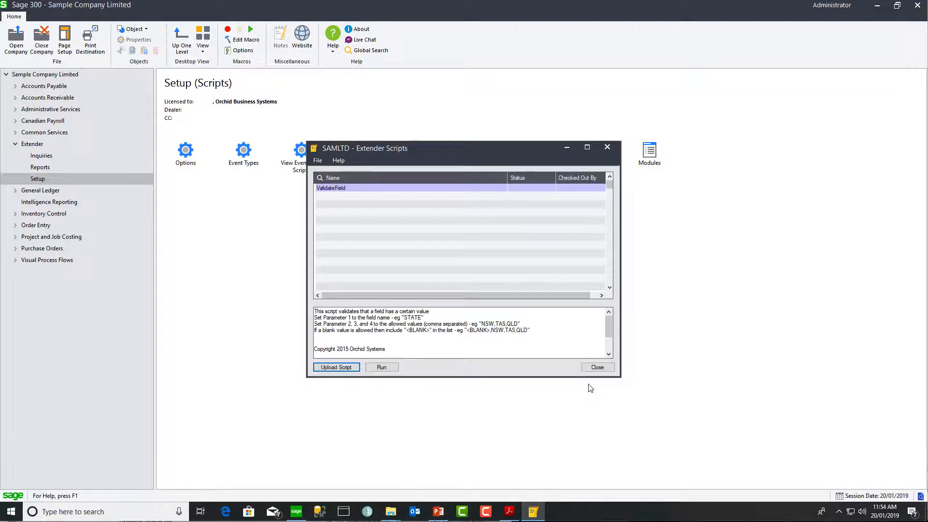
Open the ValidateField script for editing, checking it out, and review its code in Notepad++
{"action": "right_click", "coordinate": [361, 187]}
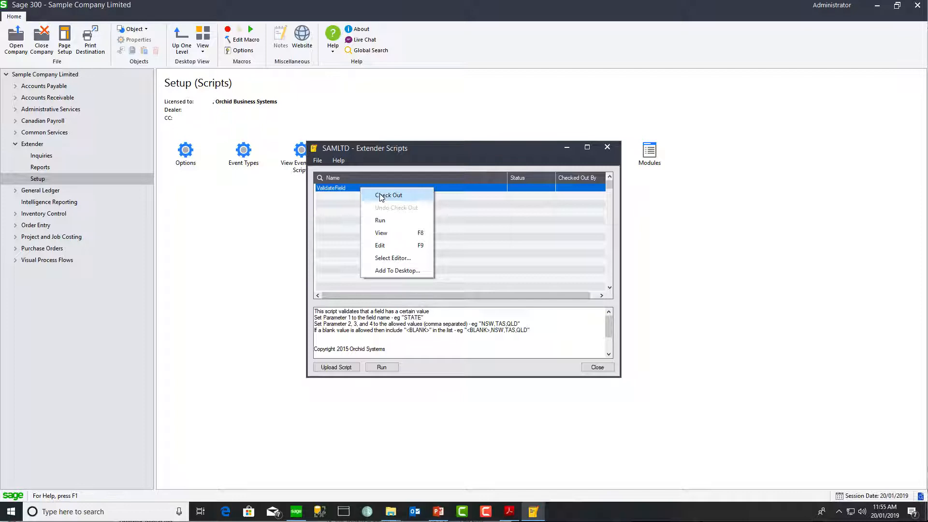
{"action": "left_click", "coordinate": [375, 246]}
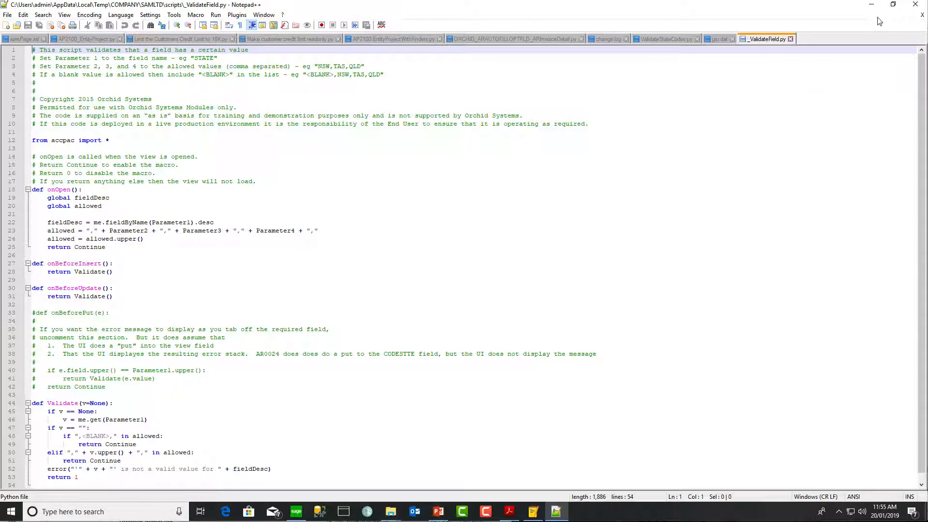
{"action": "left_click", "coordinate": [872, 5]}
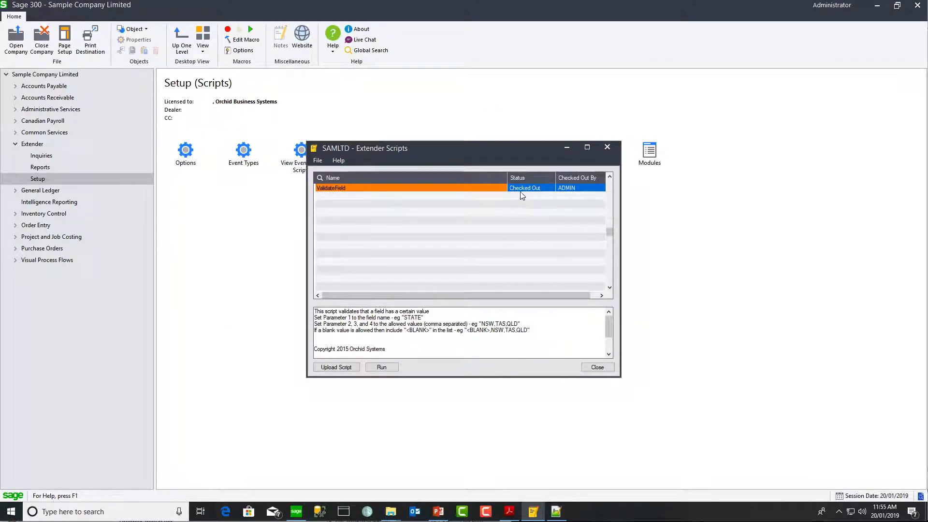
{"action": "left_click", "coordinate": [556, 511]}
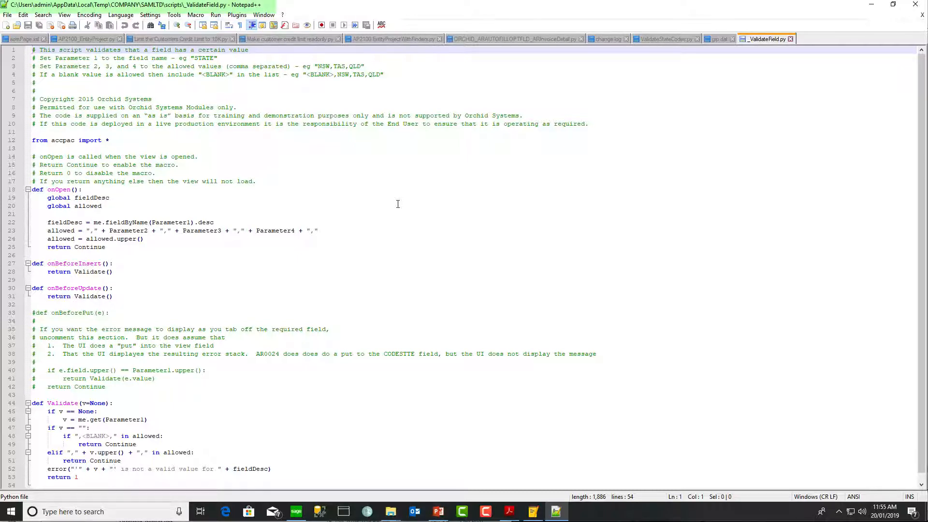
{"action": "left_click", "coordinate": [873, 7]}
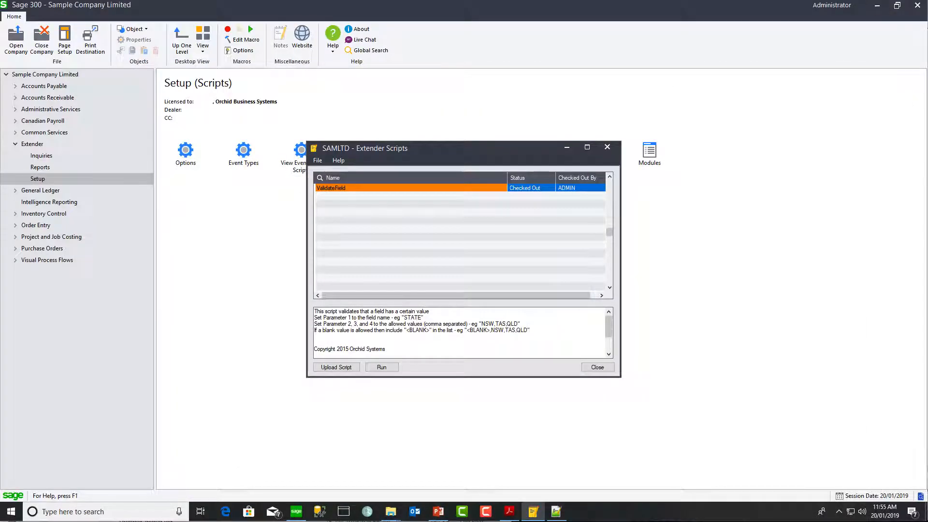
{"action": "right_click", "coordinate": [458, 189]}
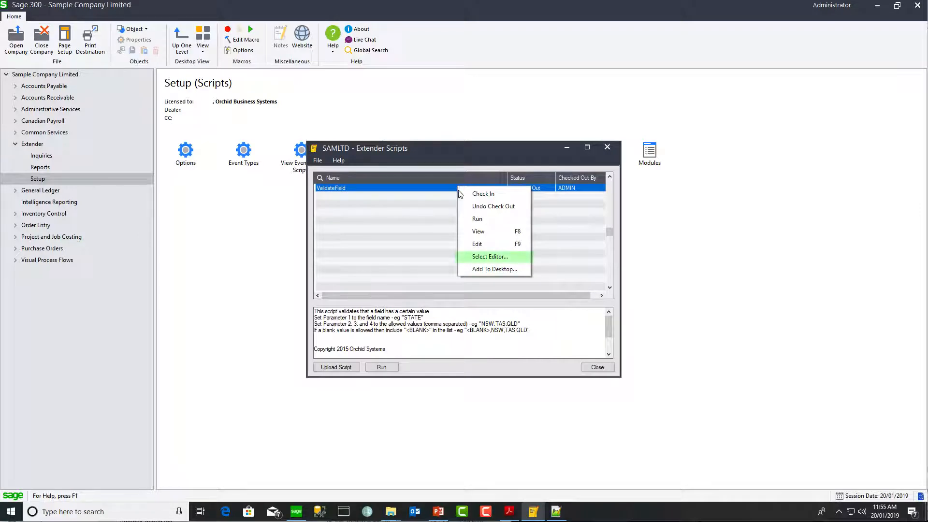
{"action": "left_click", "coordinate": [479, 245]}
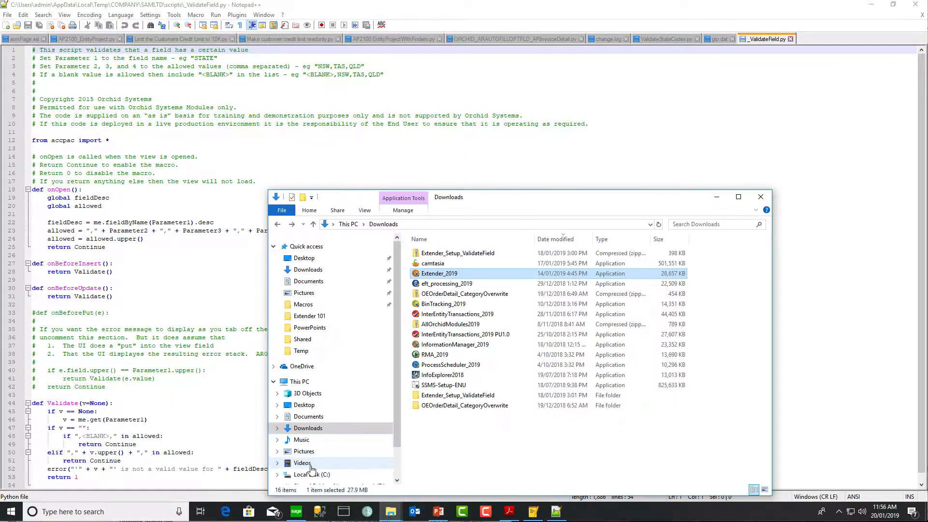
Browse in File Explorer to the Extender documentation folder C:\Sage\Sage300\vi66a\doc
{"action": "left_click", "coordinate": [311, 474]}
{"action": "left_click", "coordinate": [425, 315]}
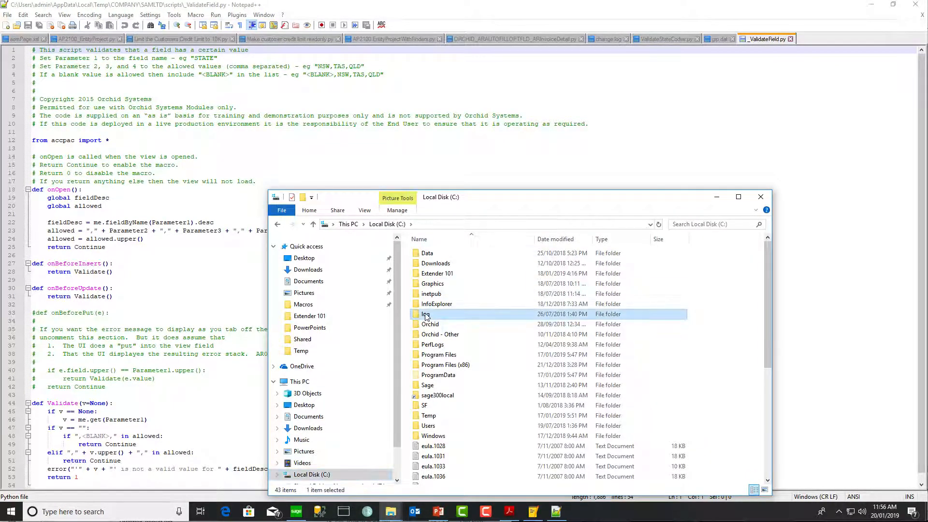
{"action": "double_click", "coordinate": [424, 386]}
{"action": "double_click", "coordinate": [429, 254]}
{"action": "left_click", "coordinate": [431, 264]}
{"action": "scroll", "coordinate": [432, 338], "scroll_direction": "down", "scroll_amount": 9}
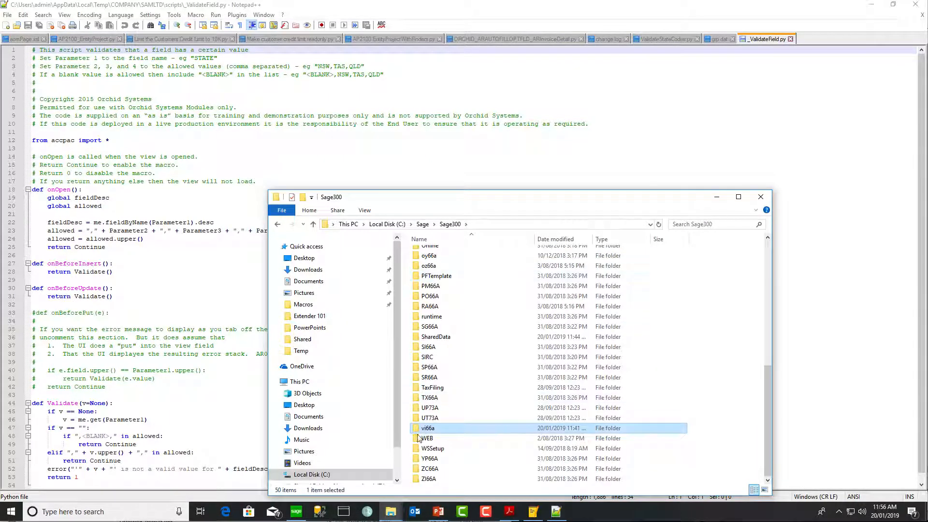
{"action": "double_click", "coordinate": [429, 436]}
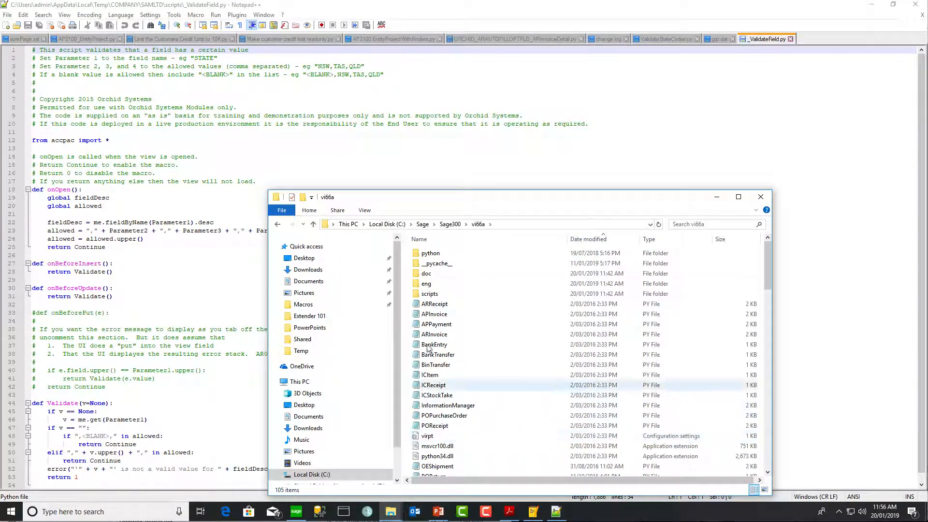
{"action": "double_click", "coordinate": [428, 275]}
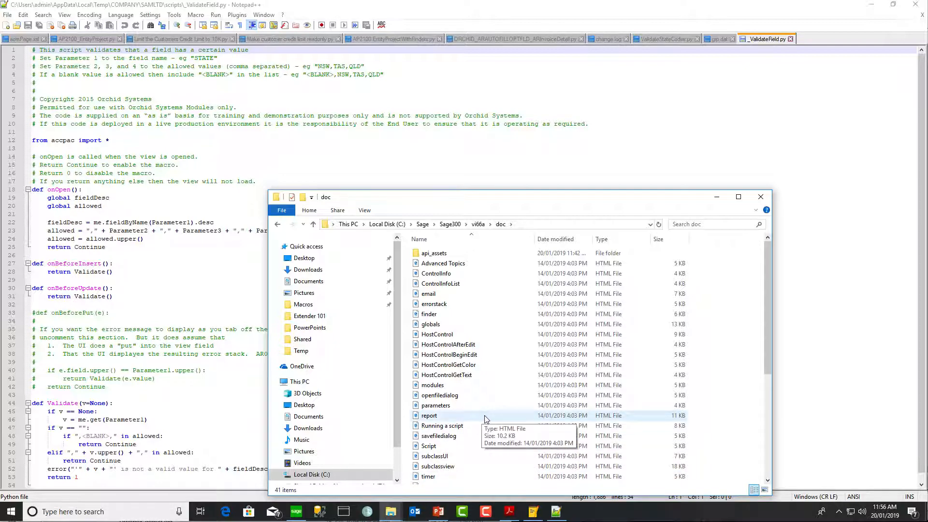
Open the Advanced Topics page of the Extender documentation and view its Modules and UI pages
{"action": "left_click", "coordinate": [452, 265]}
{"action": "double_click", "coordinate": [452, 265]}
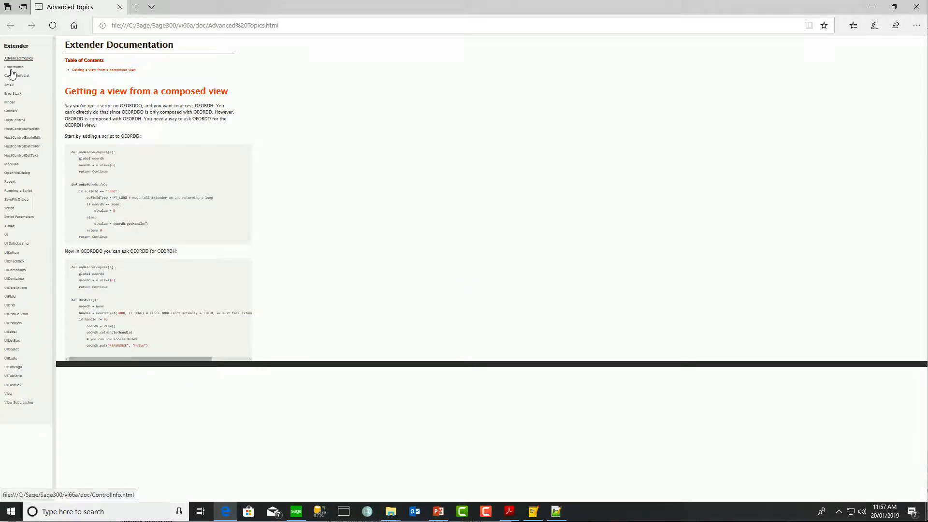
{"action": "left_click", "coordinate": [11, 165]}
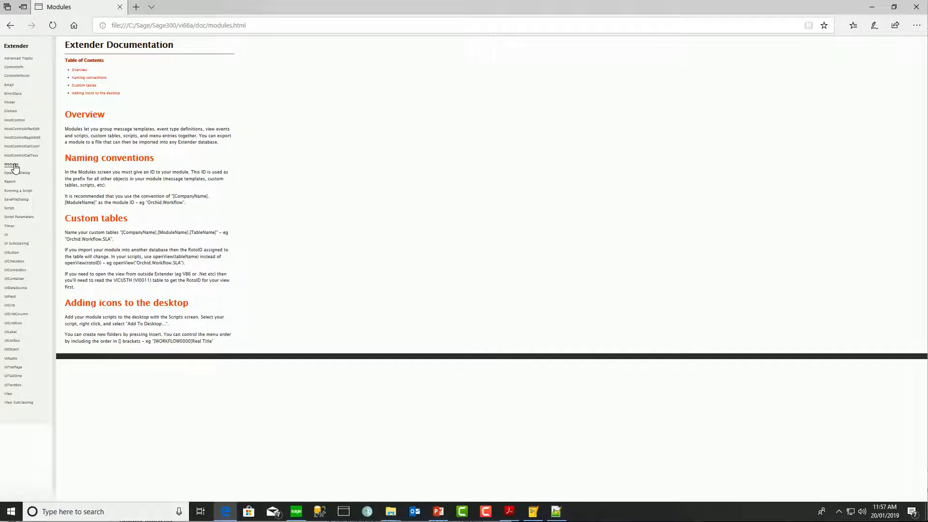
{"action": "left_click", "coordinate": [6, 236]}
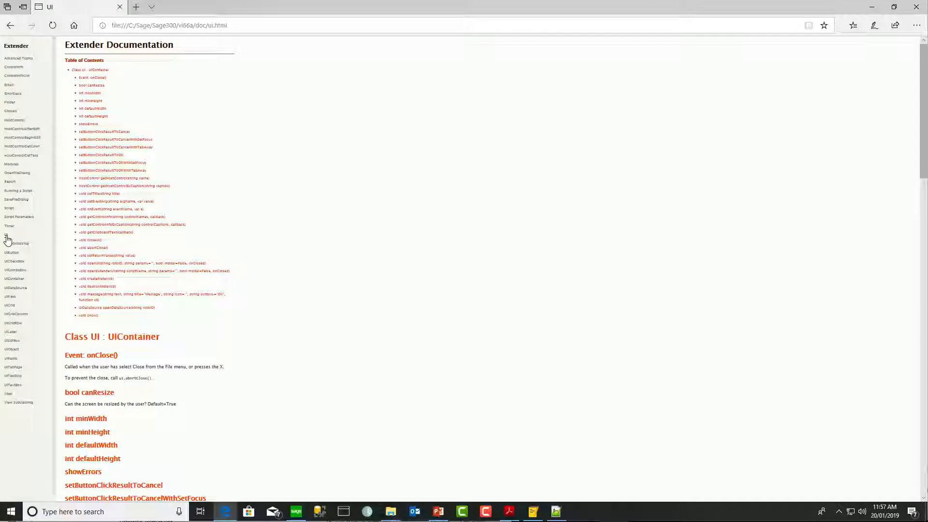
Close the script editor, undo the check-out of the ValidateField script and close the Extender Scripts window
{"action": "key", "text": "alt+Tab"}
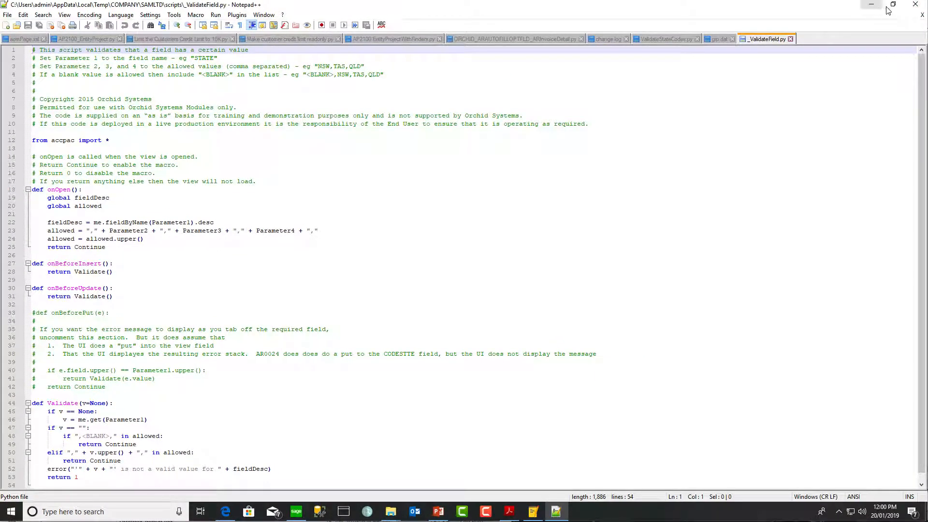
{"action": "left_click", "coordinate": [914, 7]}
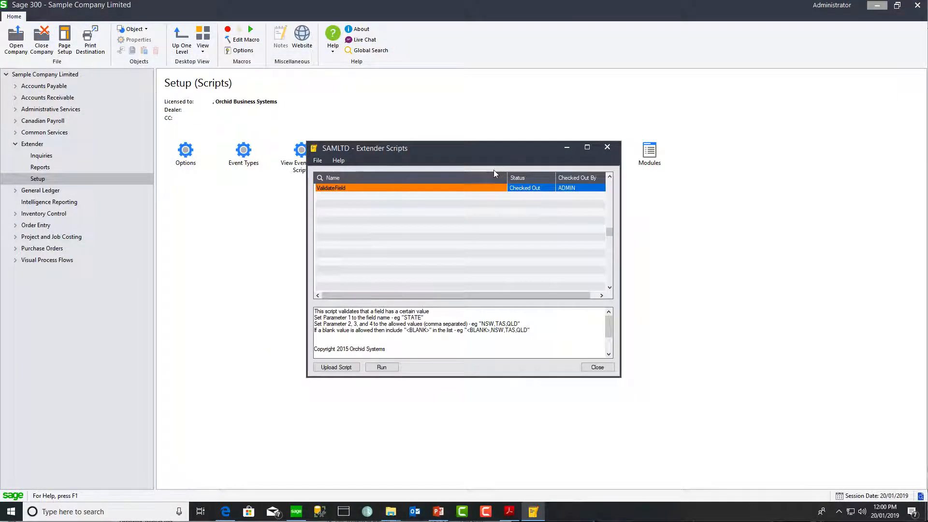
{"action": "right_click", "coordinate": [474, 188]}
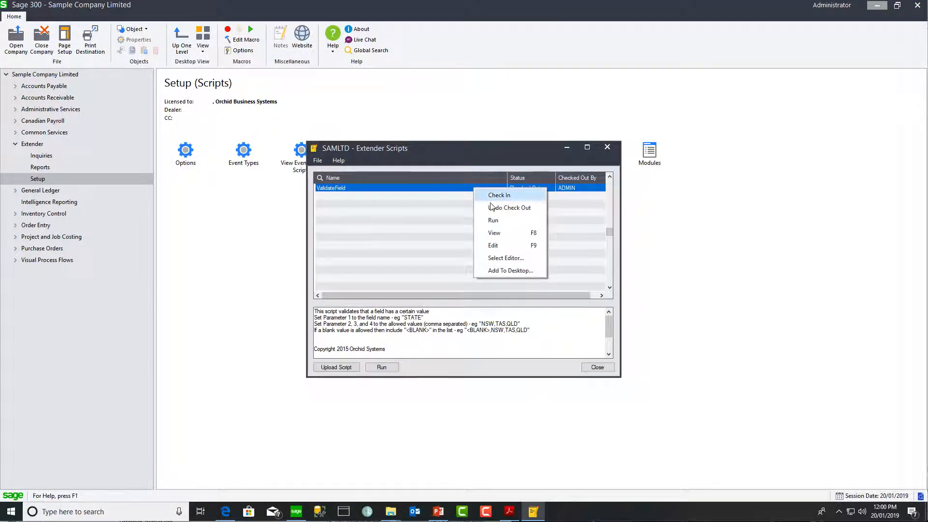
{"action": "left_click", "coordinate": [494, 209]}
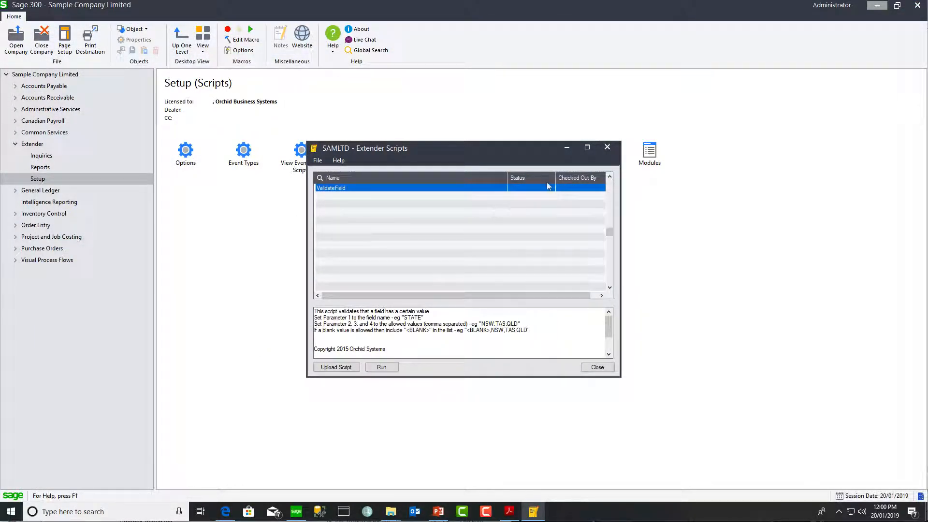
{"action": "left_click", "coordinate": [607, 147]}
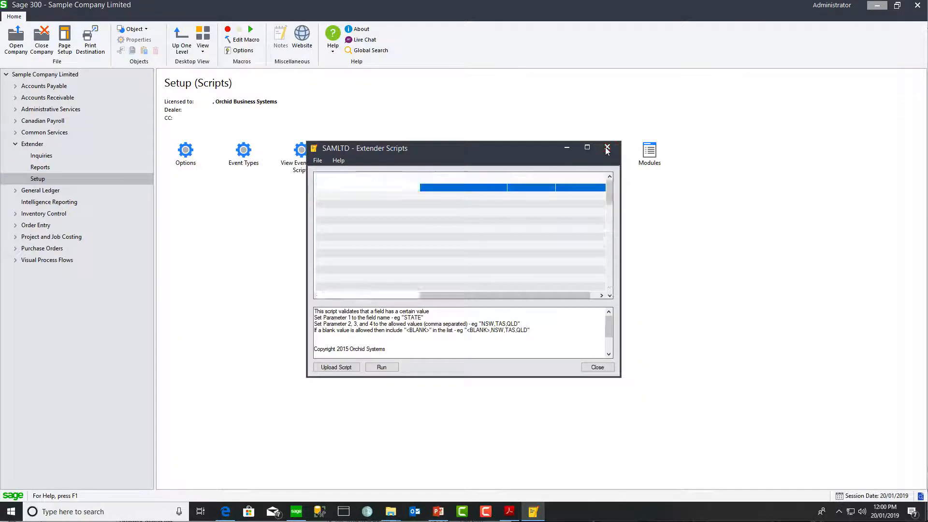
Open View Events and Scripts, search all views for "customer" and select the AR0024 Customers view
{"action": "left_click", "coordinate": [300, 151]}
{"action": "double_click", "coordinate": [300, 151]}
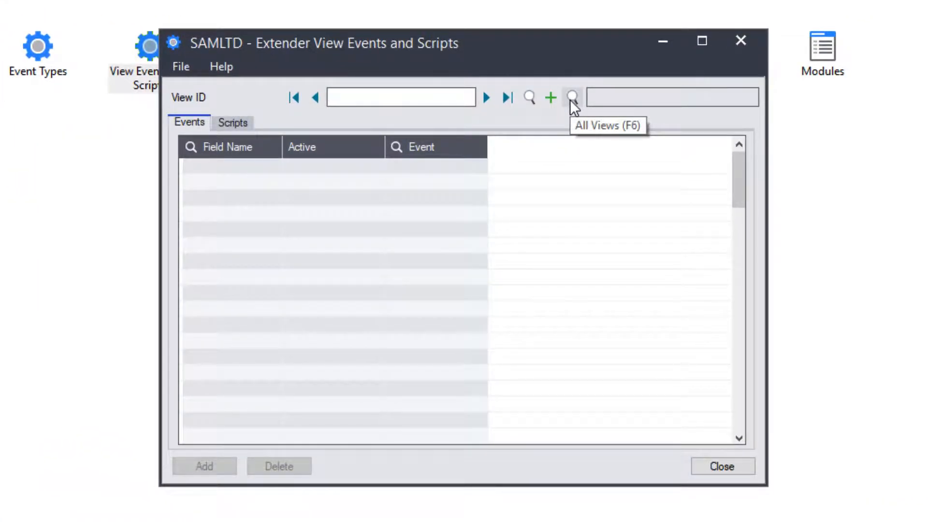
{"action": "left_click", "coordinate": [571, 101]}
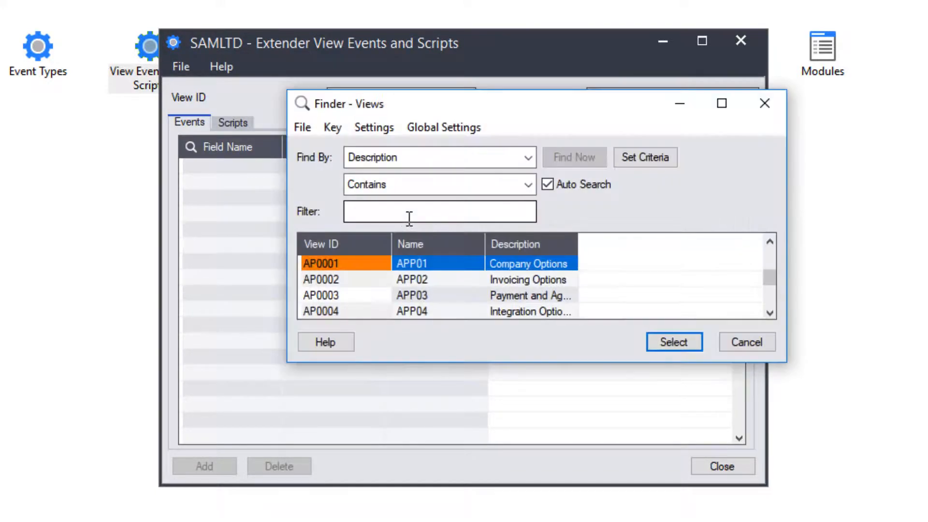
{"action": "left_click", "coordinate": [408, 215]}
{"action": "type", "text": "cu"}
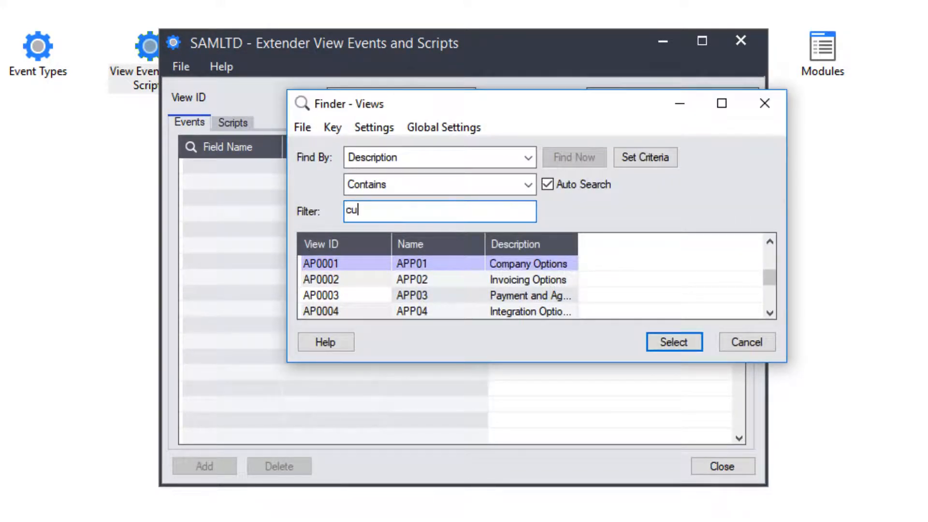
{"action": "type", "text": "stomer"}
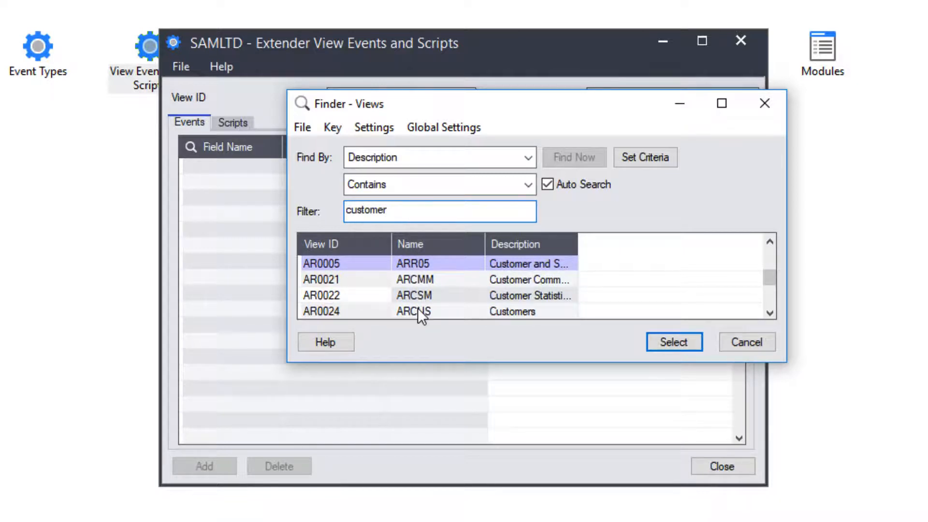
{"action": "left_click", "coordinate": [415, 312]}
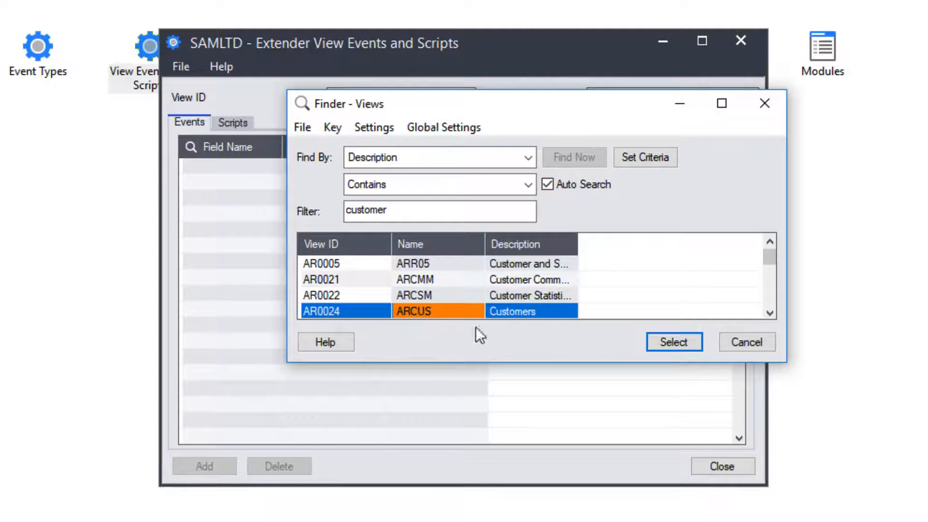
{"action": "left_click", "coordinate": [686, 343]}
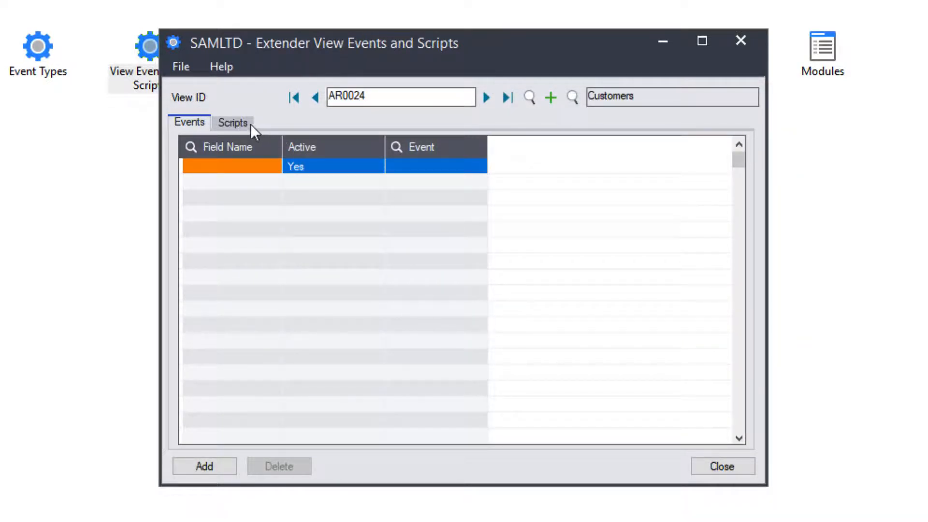
Search the view's fields for names starting with "code", locate the State/Prov. field CODESTTE, and leave the finder without choosing it
{"action": "left_click", "coordinate": [190, 145]}
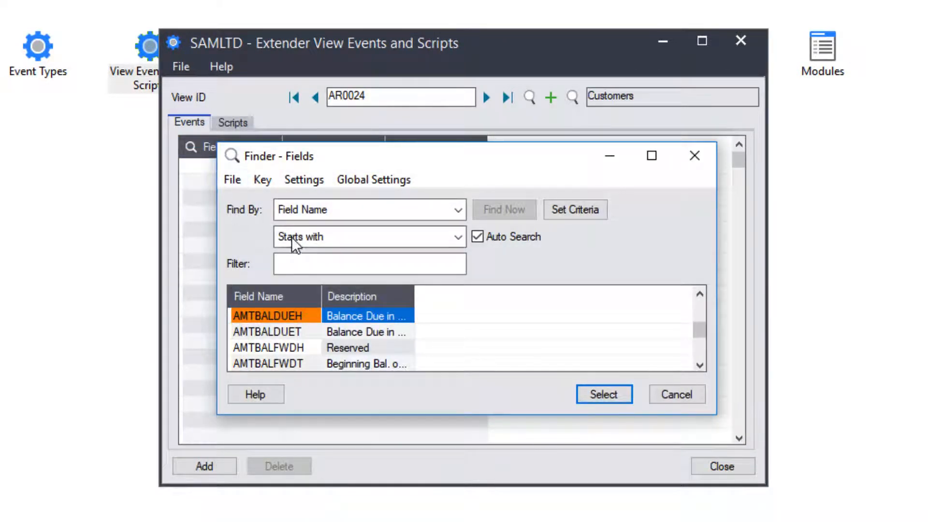
{"action": "left_click", "coordinate": [306, 264]}
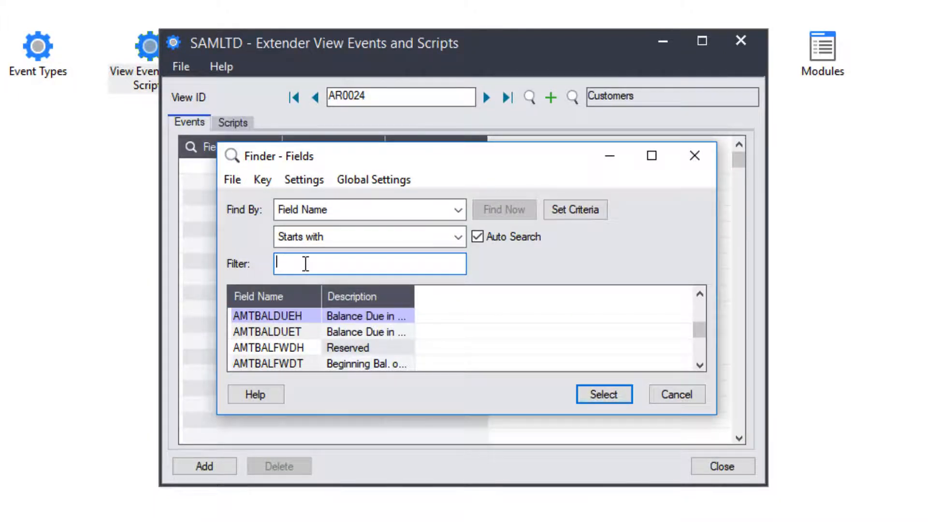
{"action": "type", "text": "code"}
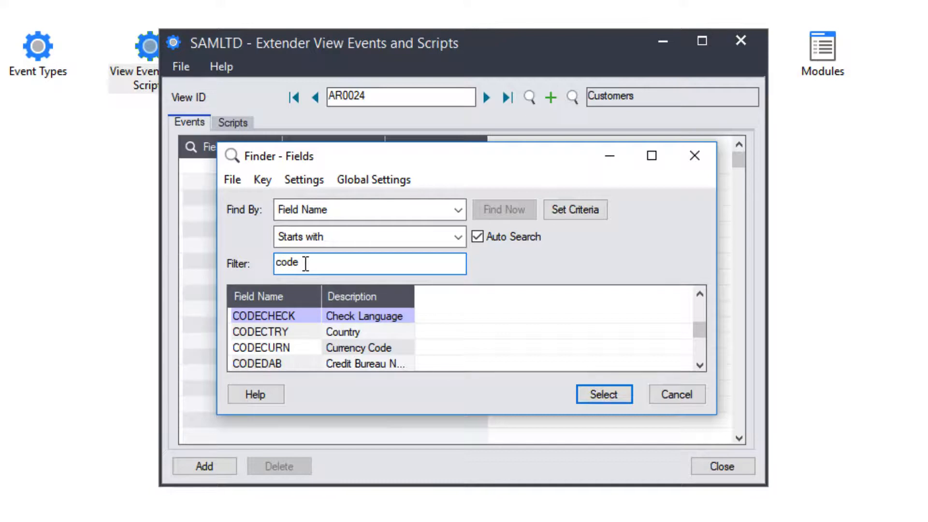
{"action": "left_click", "coordinate": [699, 366]}
{"action": "left_click", "coordinate": [699, 366]}
{"action": "left_click", "coordinate": [699, 366]}
{"action": "left_click", "coordinate": [699, 366]}
{"action": "left_click", "coordinate": [699, 366]}
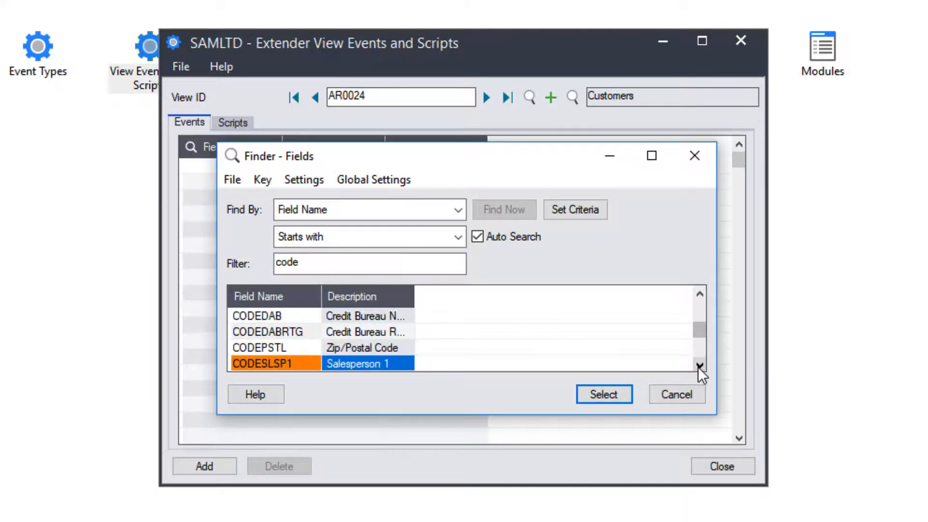
{"action": "left_click", "coordinate": [699, 367]}
{"action": "left_click", "coordinate": [699, 367]}
{"action": "left_click", "coordinate": [699, 367]}
{"action": "left_click", "coordinate": [699, 367]}
{"action": "left_click", "coordinate": [318, 330]}
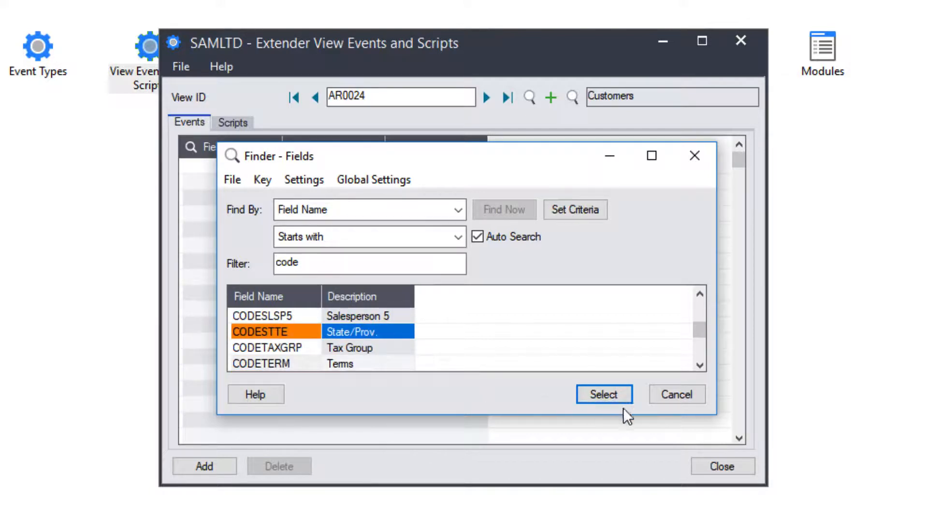
{"action": "left_click", "coordinate": [661, 394]}
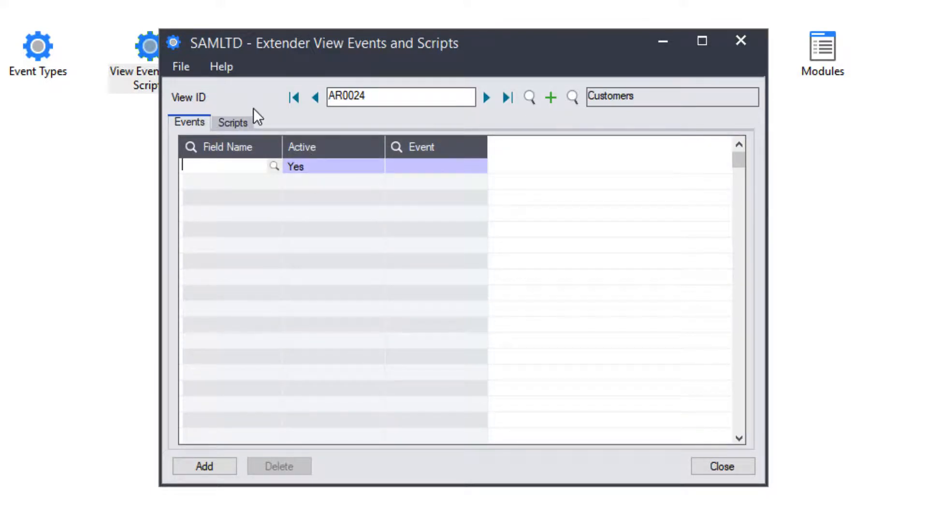
Attach the existing ValidateField script to the AR0024 Customers view and set its Parameter 1 to CODESTTE
{"action": "left_click", "coordinate": [238, 123]}
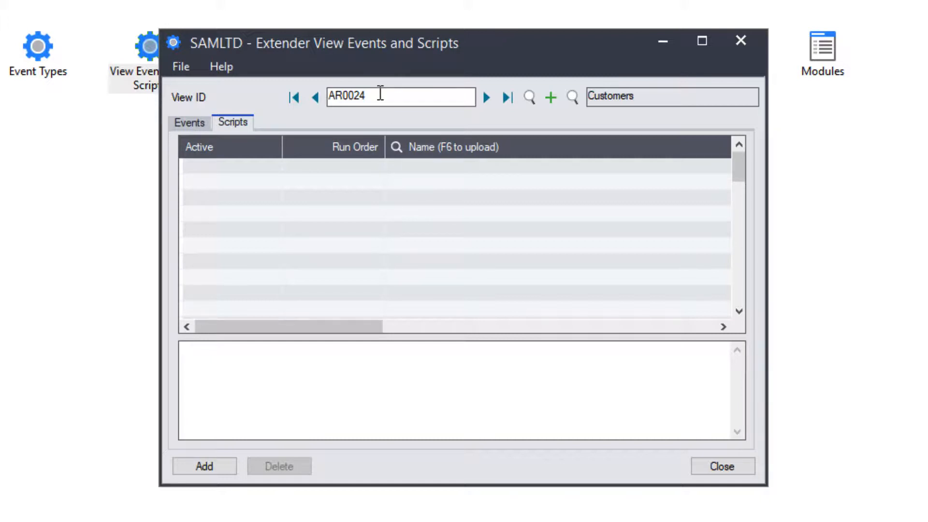
{"action": "left_click", "coordinate": [396, 147]}
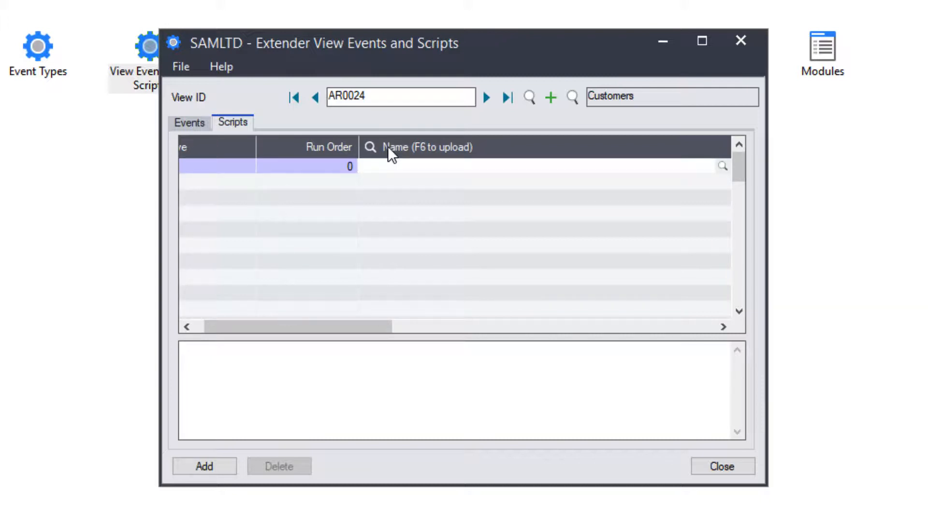
{"action": "key", "text": "F6"}
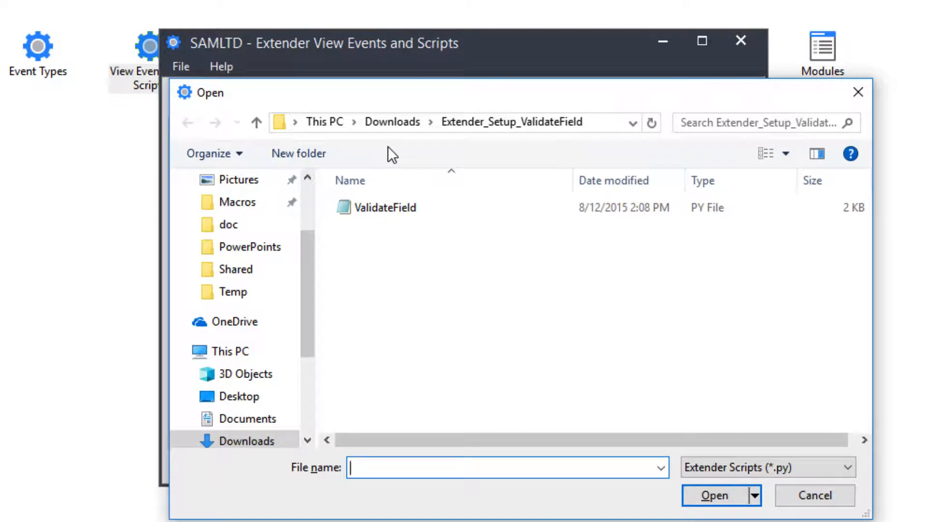
{"action": "left_click", "coordinate": [858, 92]}
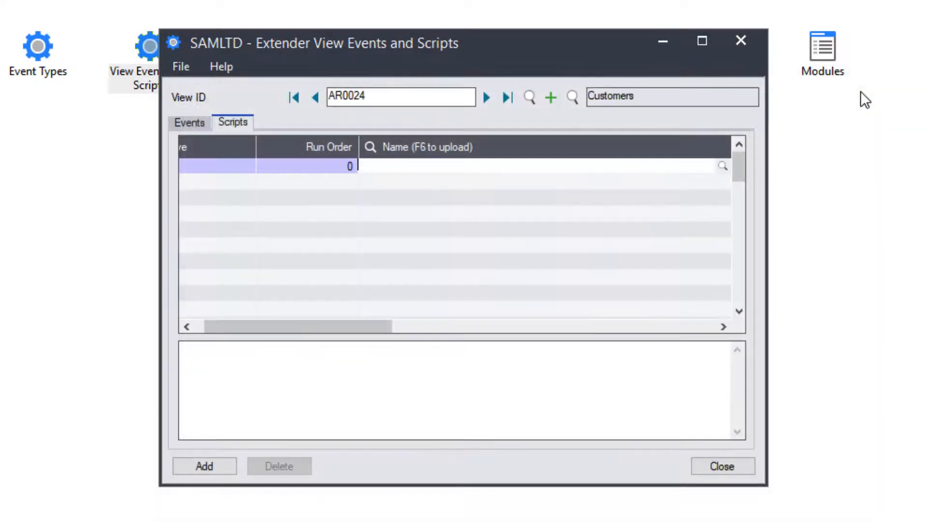
{"action": "left_click", "coordinate": [375, 147]}
{"action": "left_click", "coordinate": [590, 479]}
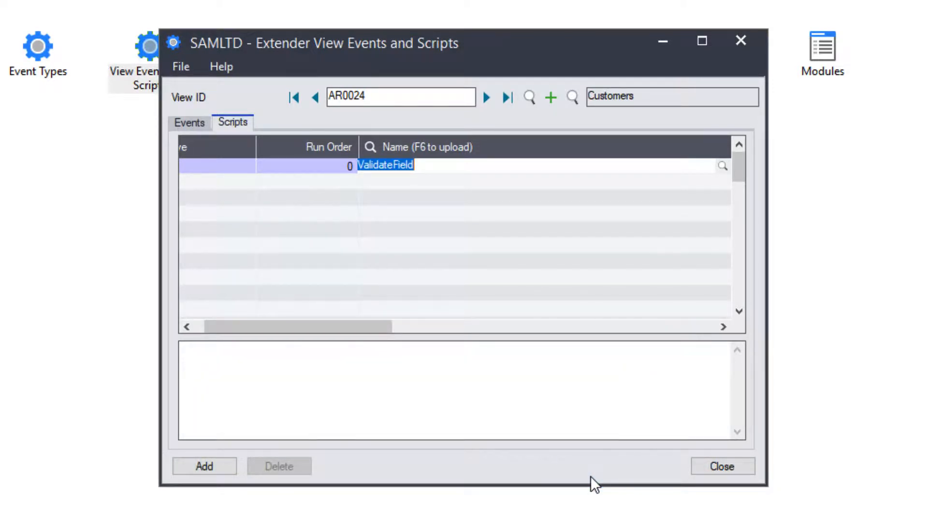
{"action": "key", "text": "Tab"}
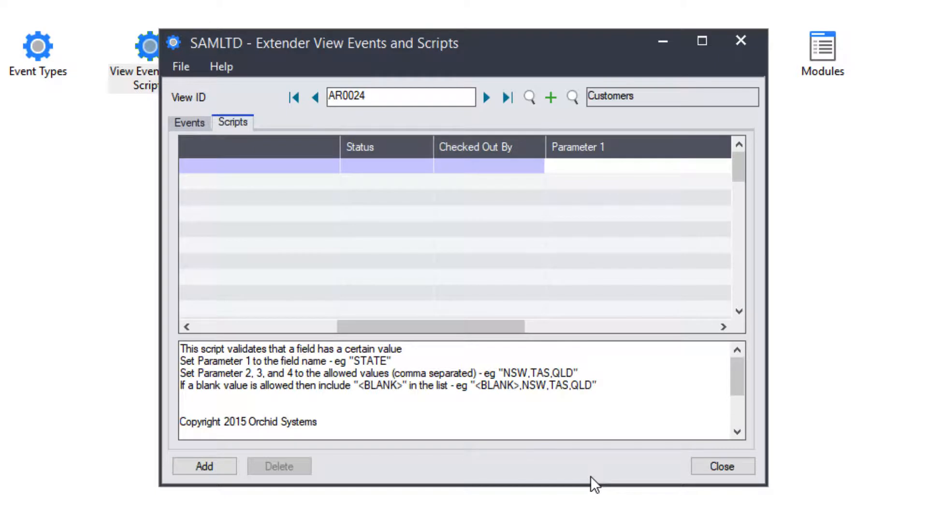
{"action": "type", "text": "CODESTTE"}
{"action": "key", "text": "Tab"}
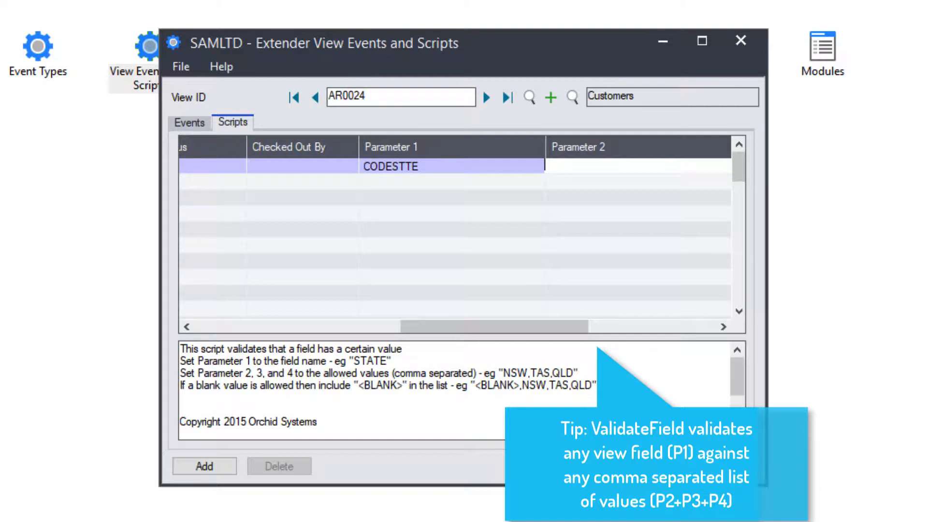
{"action": "type", "text": "<blank>"}
{"action": "key", "text": "BackSpace"}
{"action": "key", "text": "BackSpace"}
{"action": "key", "text": "BackSpace"}
{"action": "key", "text": "BackSpace"}
{"action": "key", "text": "BackSpace"}
{"action": "key", "text": "BackSpace"}
{"action": "key", "text": "BackSpace"}
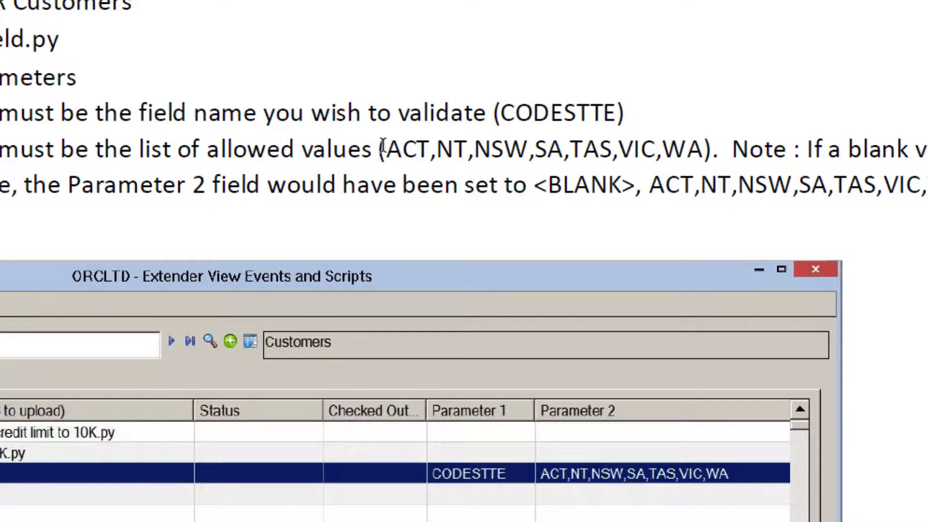
Copy the allowed values ACT,NT,NSW,SA,TAS,VIC,WA from the instructions into Parameter 2 and add the script setup to the view
{"action": "left_click_drag", "start_coordinate": [386, 148], "coordinate": [707, 150]}
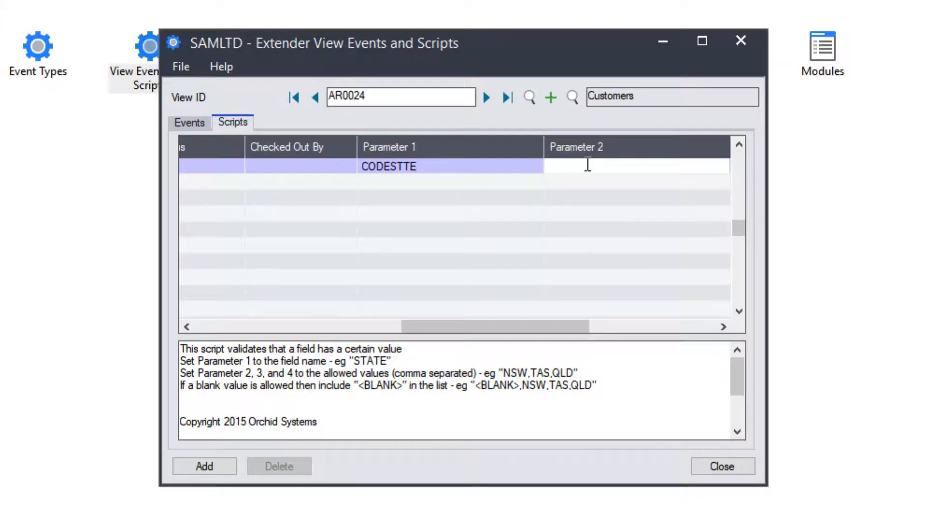
{"action": "type", "text": "ACT,NT,NSW,SA,TAS,VIC,WA"}
{"action": "key", "text": "Tab"}
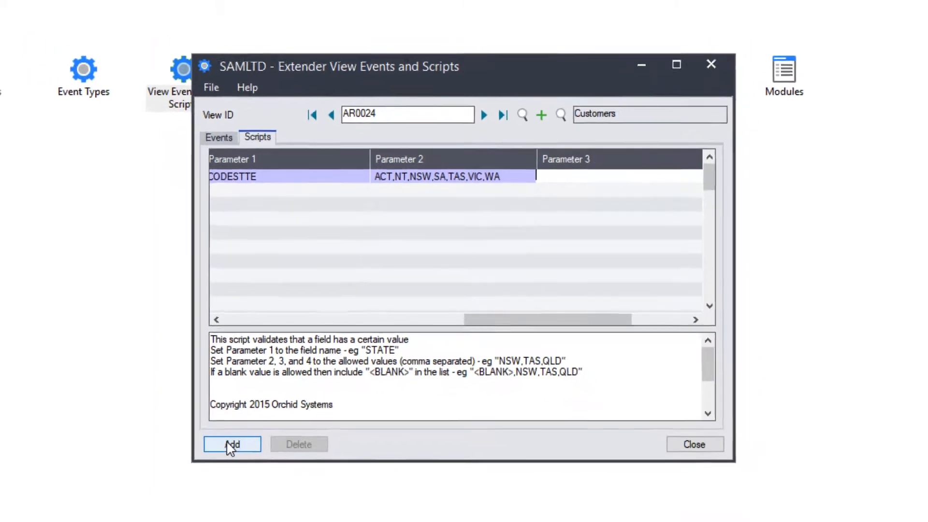
{"action": "left_click", "coordinate": [231, 445]}
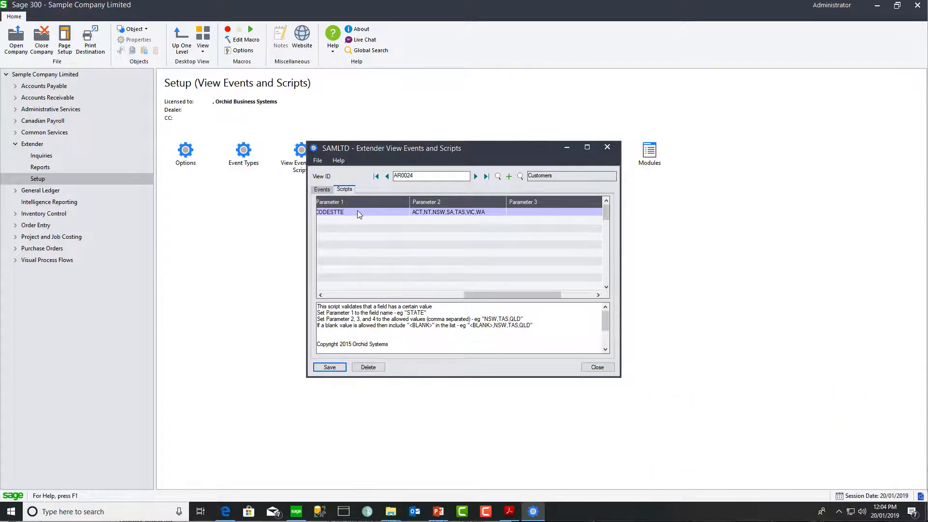
Examine the roto files in the Sage300\vi66a program folder and in SharedData\VI66A in File Explorer
{"action": "mouse_move", "coordinate": [391, 513]}
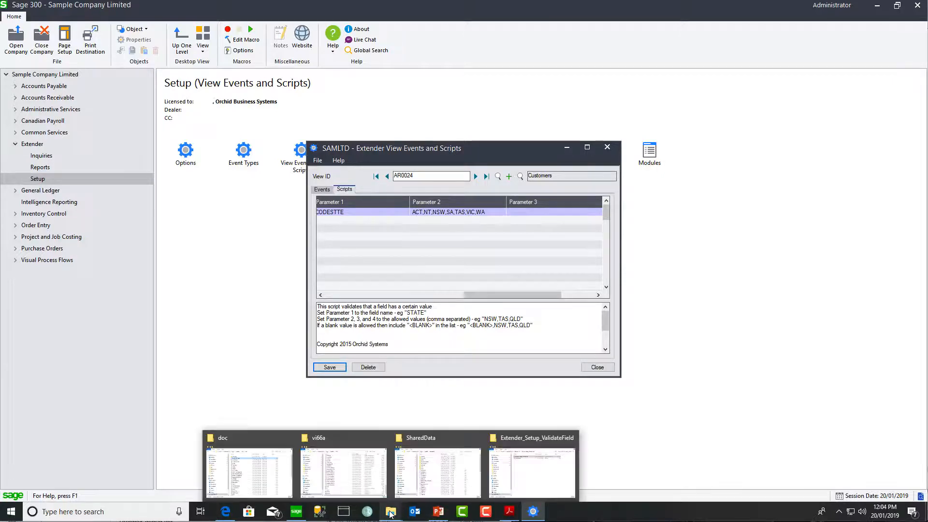
{"action": "left_click", "coordinate": [344, 472]}
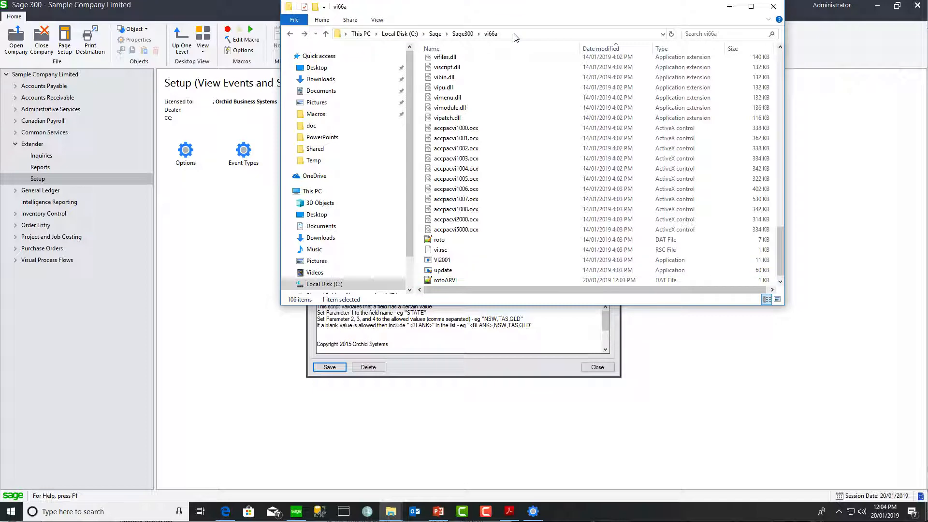
{"action": "mouse_move", "coordinate": [390, 514]}
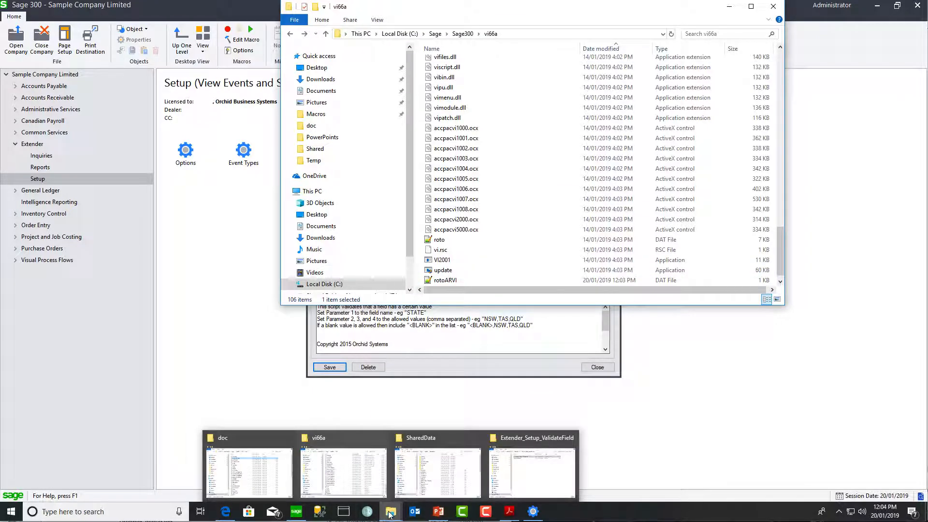
{"action": "left_click", "coordinate": [442, 466]}
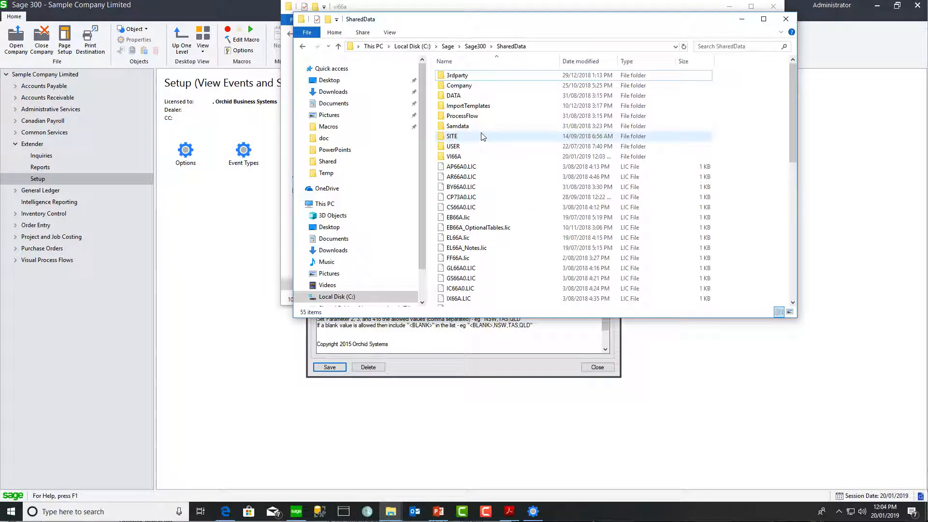
{"action": "double_click", "coordinate": [458, 158]}
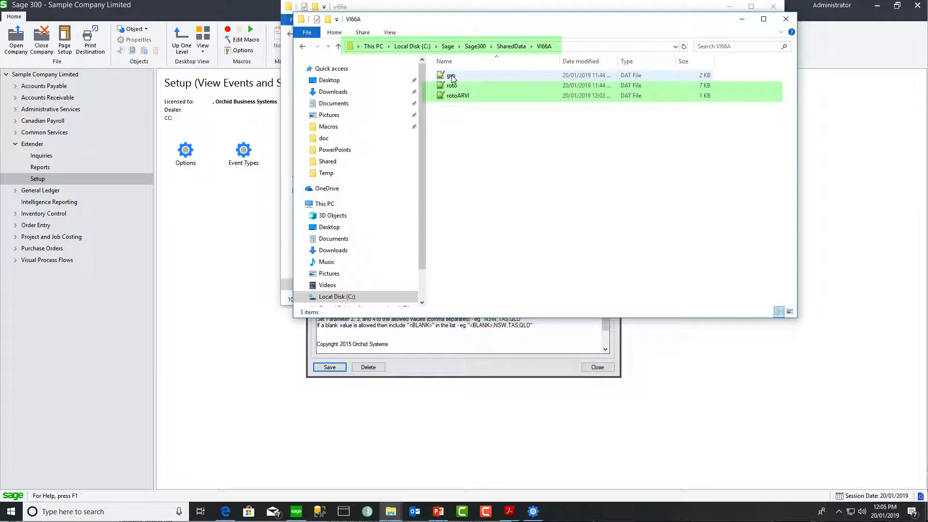
{"action": "mouse_move", "coordinate": [453, 79]}
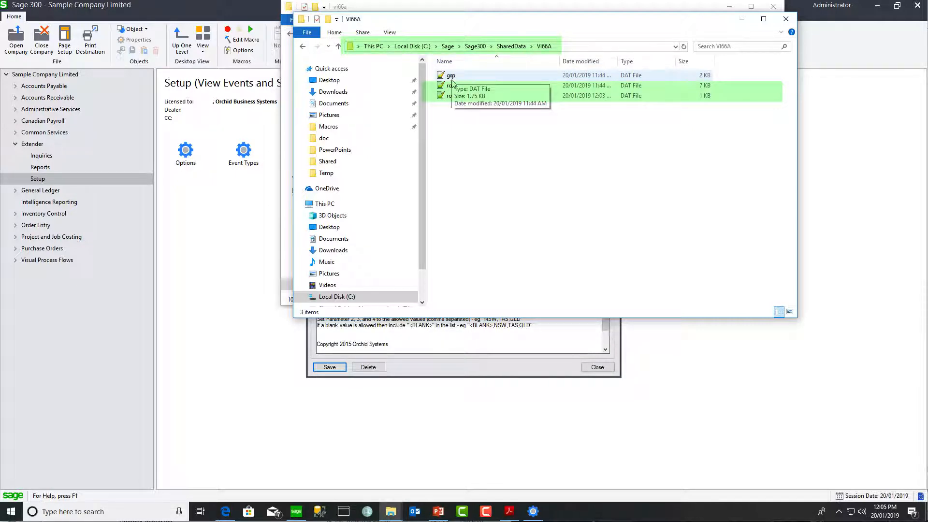
{"action": "mouse_move", "coordinate": [452, 101]}
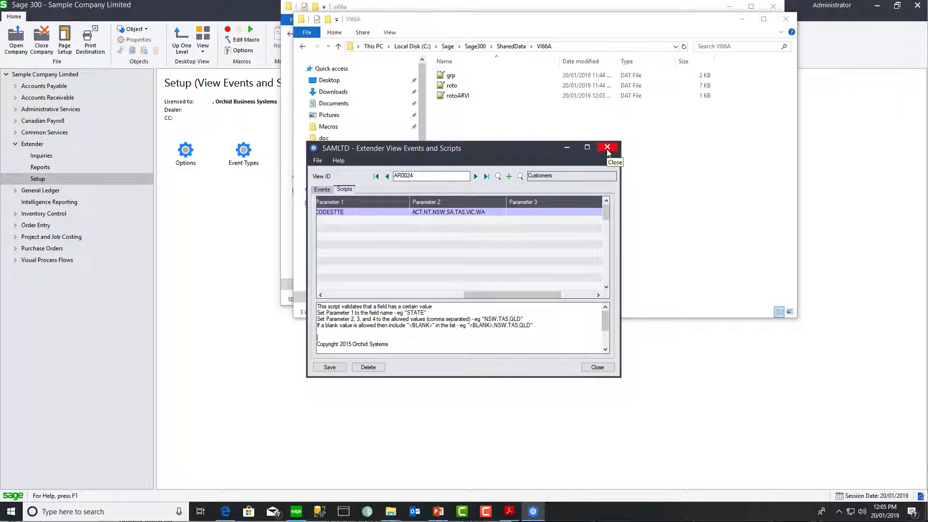
Close the View Events and Scripts window and reopen the SAMLTD company with the session date 20/01/2019
{"action": "left_click", "coordinate": [608, 148]}
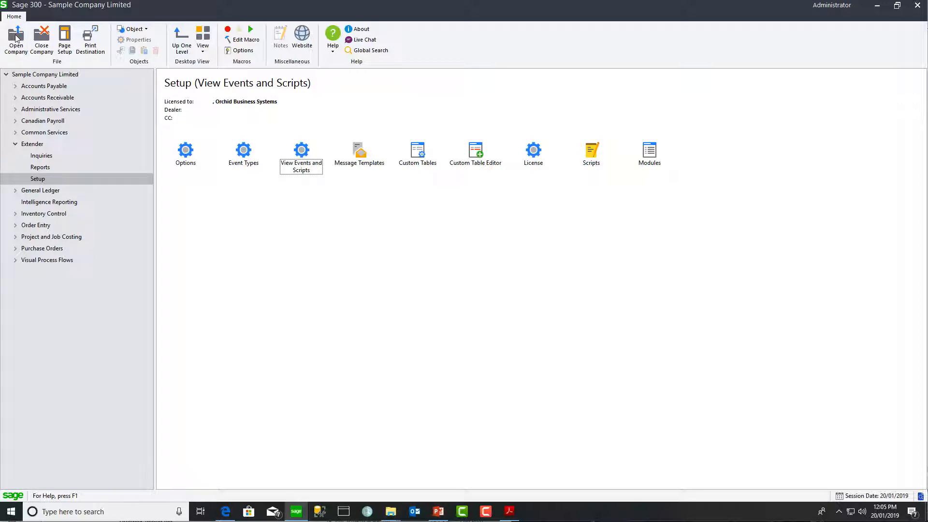
{"action": "left_click", "coordinate": [16, 38]}
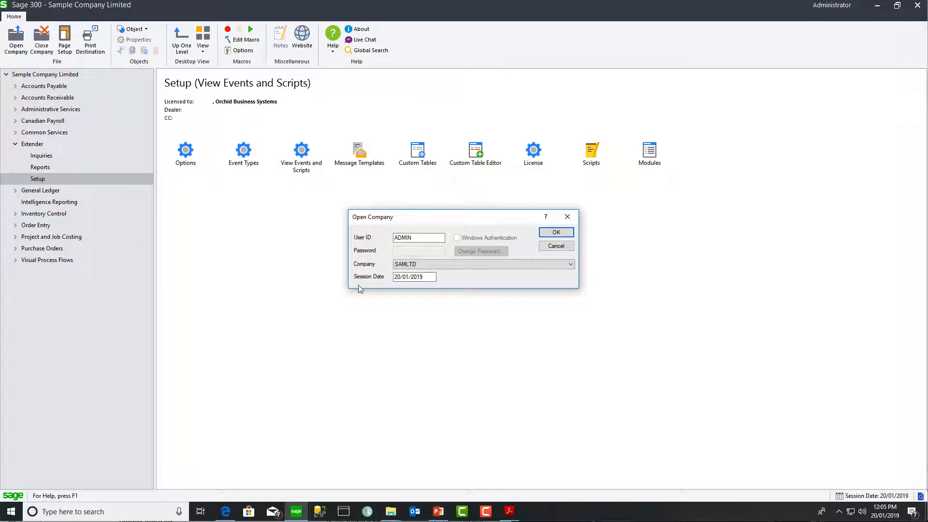
{"action": "left_click", "coordinate": [556, 234]}
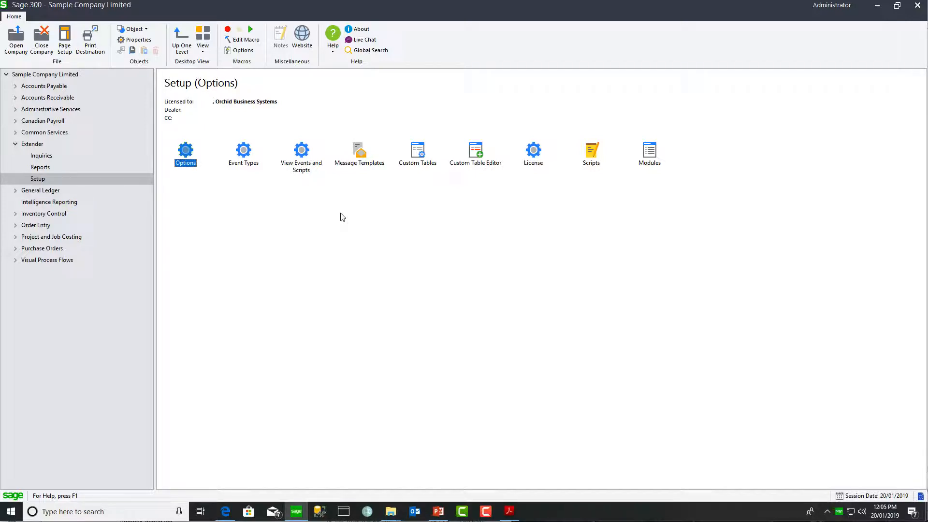
Open the A/R Customers form from Accounts Receivable and display the first customer record
{"action": "left_click", "coordinate": [15, 97]}
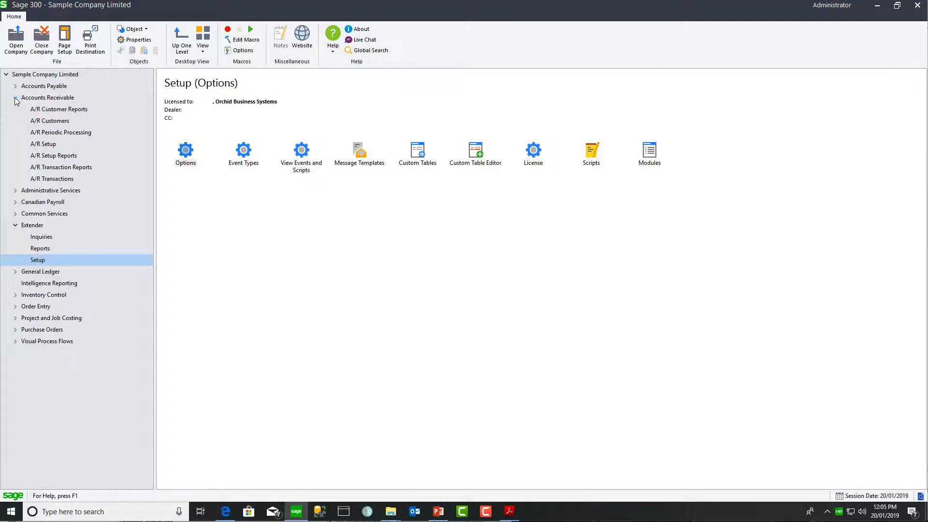
{"action": "left_click", "coordinate": [64, 121]}
{"action": "double_click", "coordinate": [300, 150]}
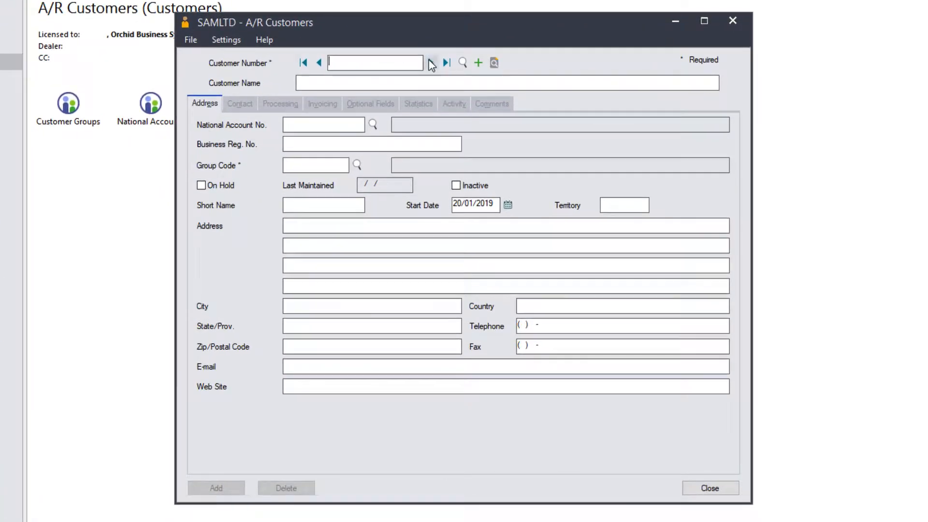
{"action": "left_click", "coordinate": [432, 64]}
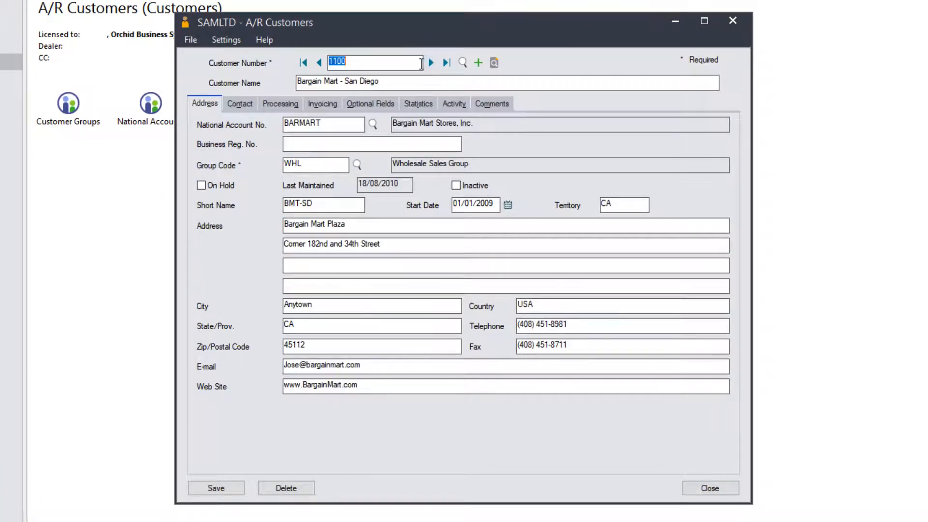
Clear the customer's State/Prov. field, try to save the record and dismiss the resulting dialog
{"action": "left_click_drag", "start_coordinate": [318, 328], "coordinate": [248, 319]}
{"action": "key", "text": "Delete"}
{"action": "left_click", "coordinate": [224, 488]}
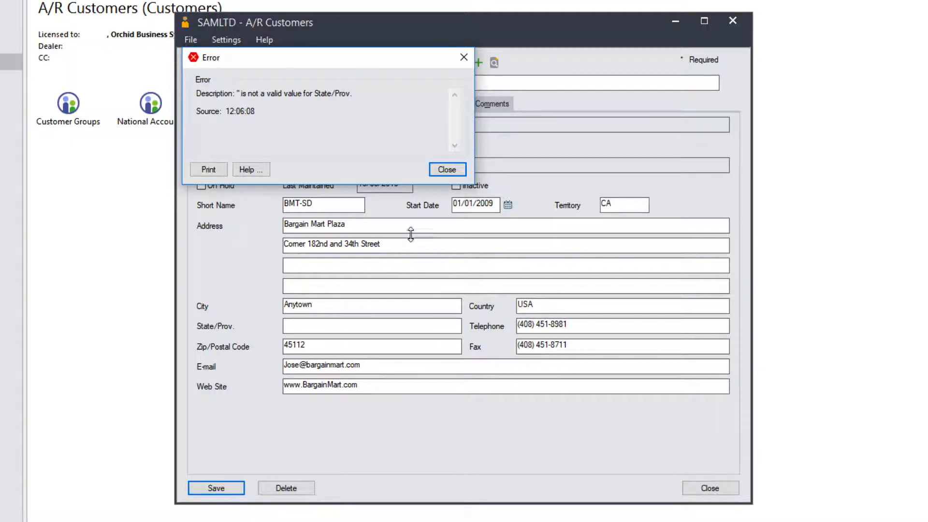
{"action": "left_click", "coordinate": [443, 169]}
Enter nswXXX as the customer's State/Prov., try to save the record and dismiss the resulting dialog
{"action": "left_click", "coordinate": [314, 322]}
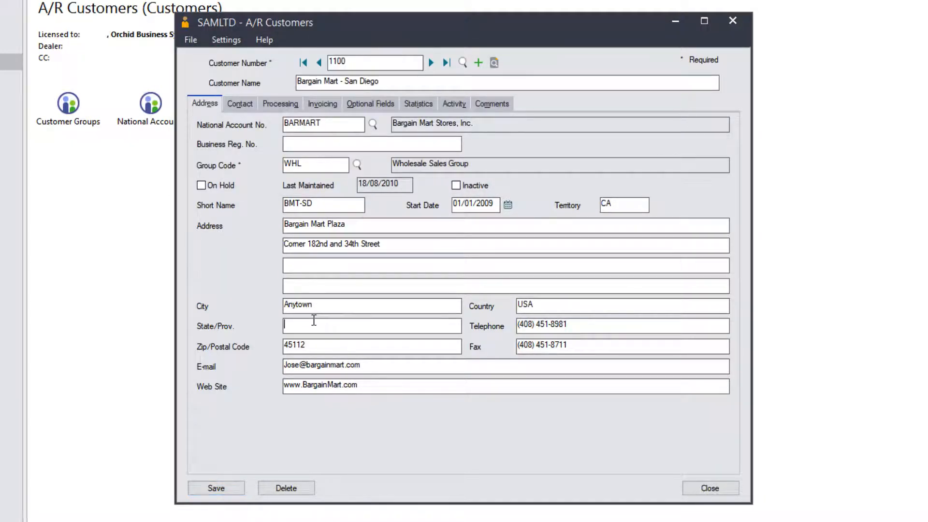
{"action": "type", "text": "nswXXX"}
{"action": "left_click", "coordinate": [230, 489]}
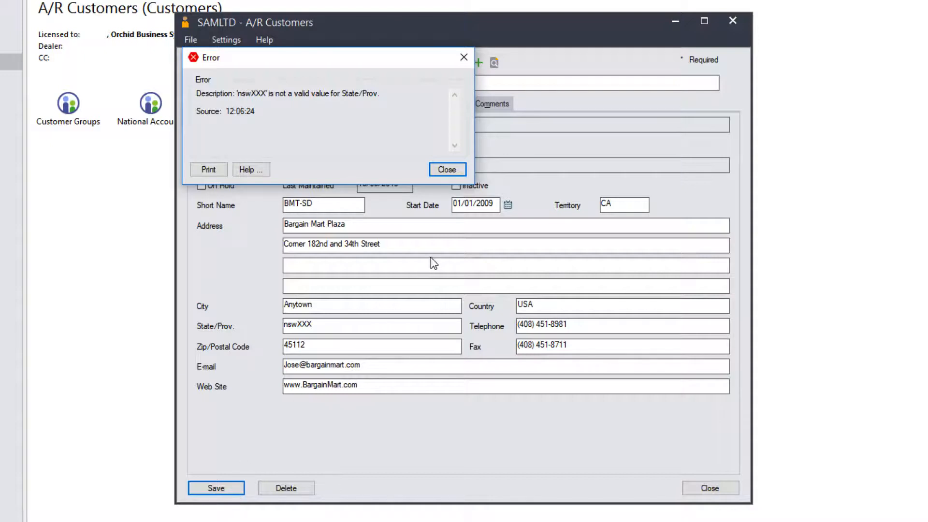
{"action": "left_click", "coordinate": [447, 169]}
Set the customer's State/Prov. to NSW and save the record
{"action": "double_click", "coordinate": [363, 324]}
{"action": "type", "text": "NSW"}
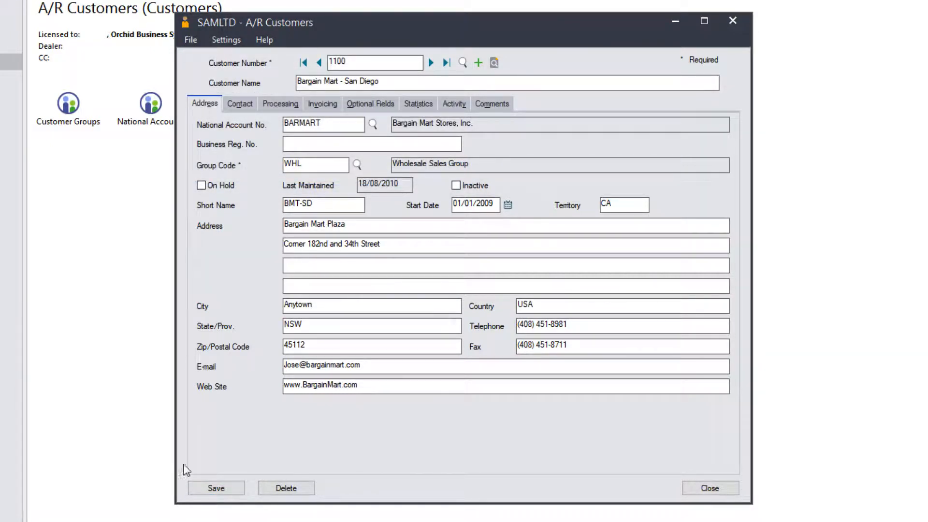
{"action": "left_click", "coordinate": [210, 487]}
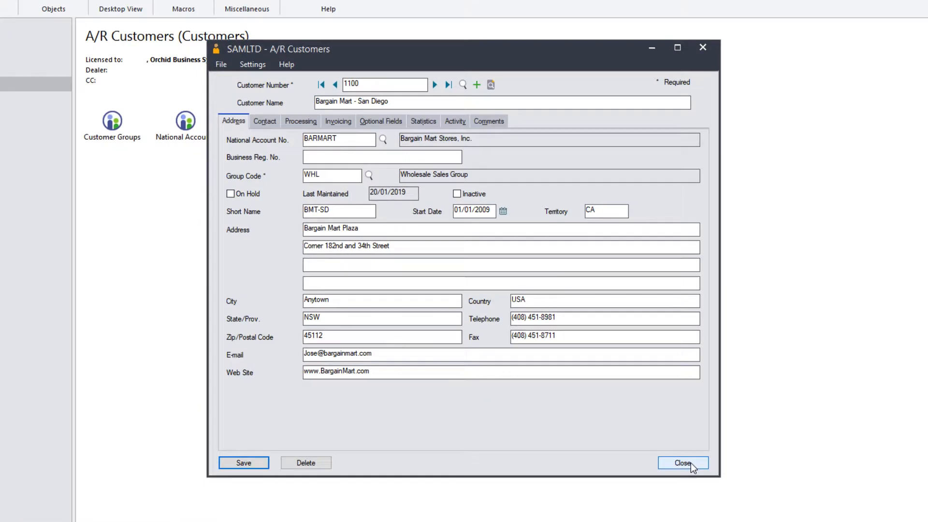
Close the A/R Customers form and open View Events and Scripts from the Extender setup
{"action": "left_click", "coordinate": [710, 488]}
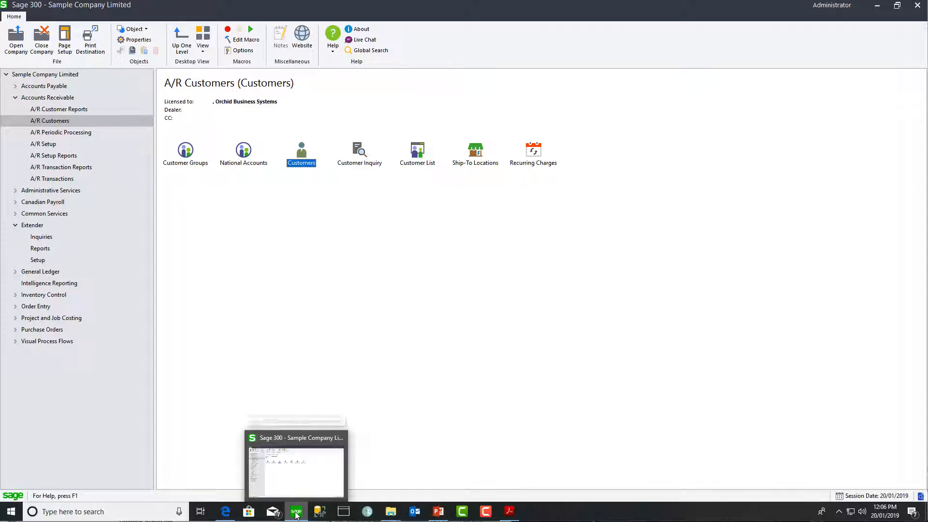
{"action": "left_click", "coordinate": [38, 260]}
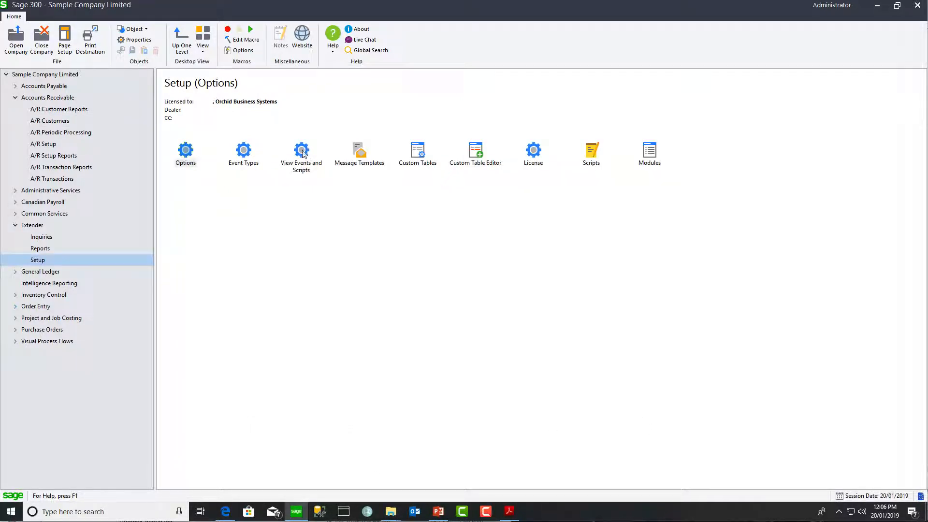
{"action": "double_click", "coordinate": [301, 151]}
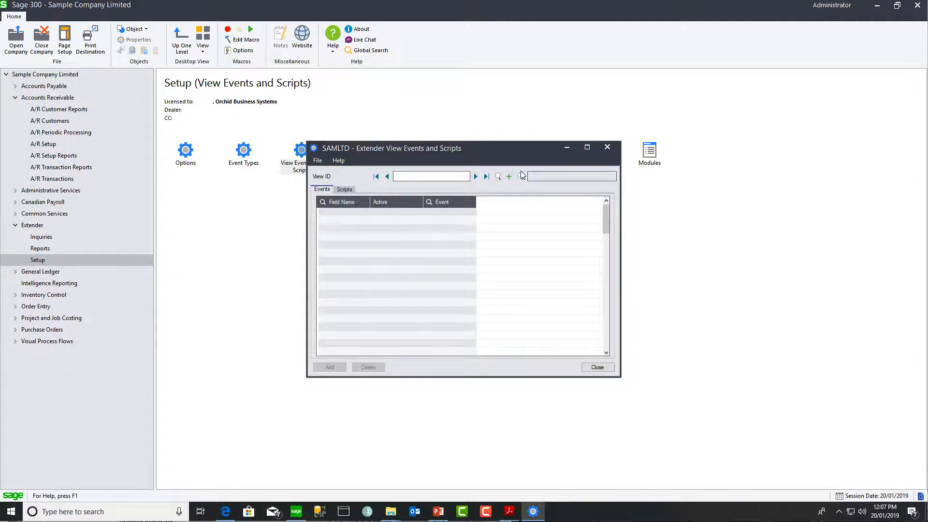
Find views whose description contains EMPLOYEE and select the CP0014 Employees view
{"action": "left_click", "coordinate": [520, 177]}
{"action": "left_click", "coordinate": [440, 234]}
{"action": "type", "text": "EMPLOYEE"}
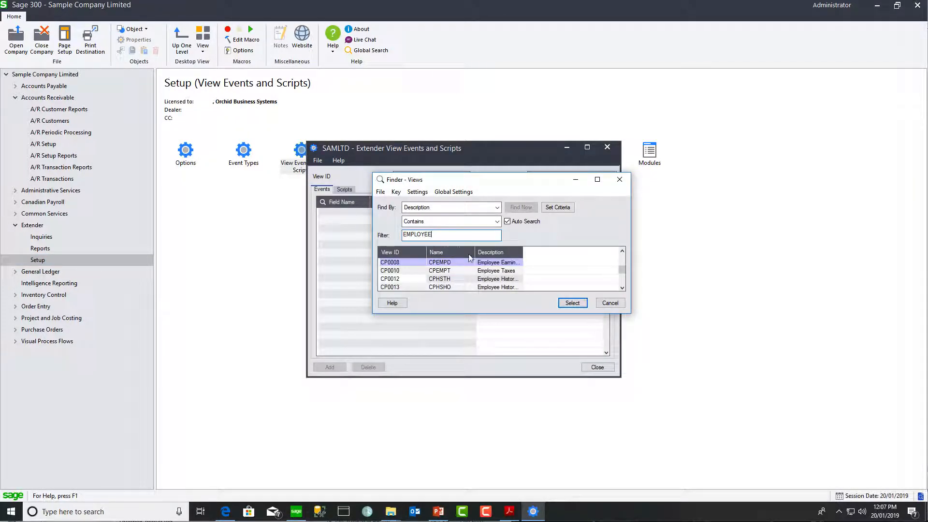
{"action": "left_click", "coordinate": [450, 284]}
{"action": "left_click", "coordinate": [573, 302]}
Attach the ValidateField script to the CP0014 Employees view
{"action": "left_click", "coordinate": [343, 190]}
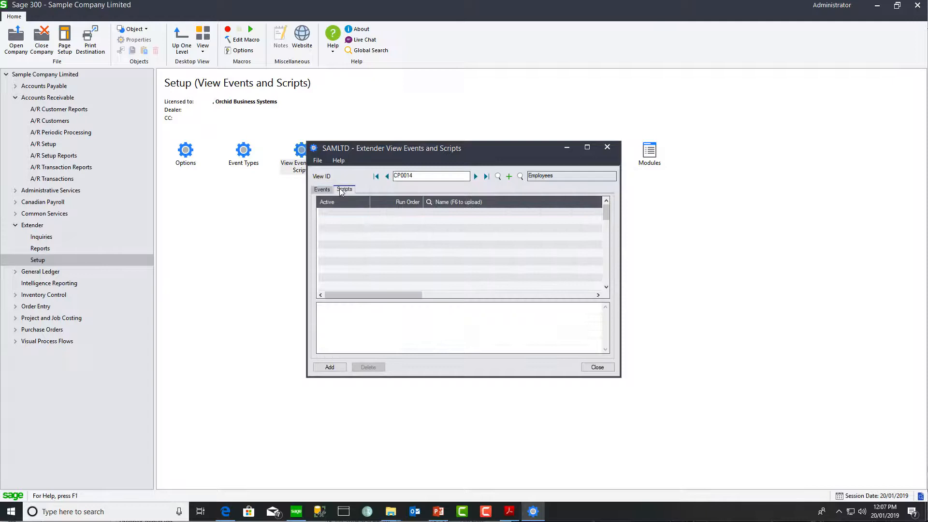
{"action": "left_click", "coordinate": [430, 203]}
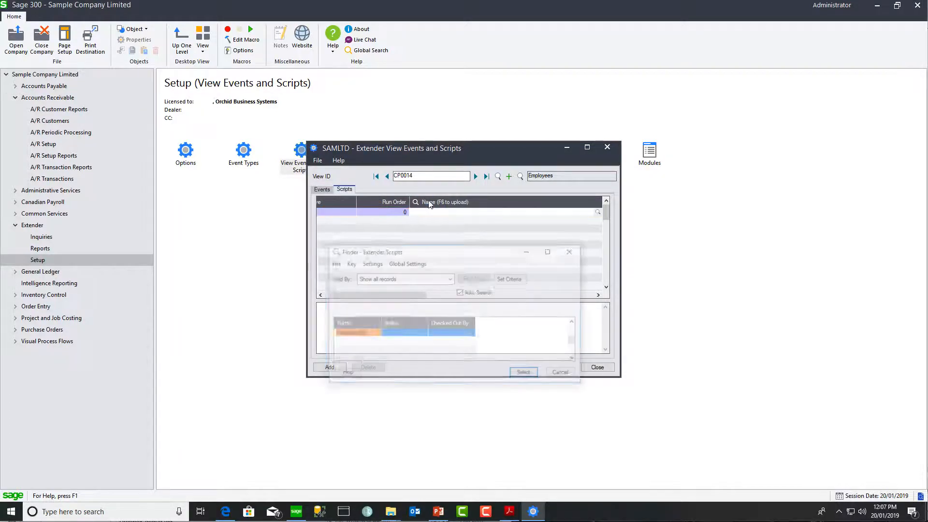
{"action": "left_click", "coordinate": [525, 376]}
{"action": "key", "text": "Tab"}
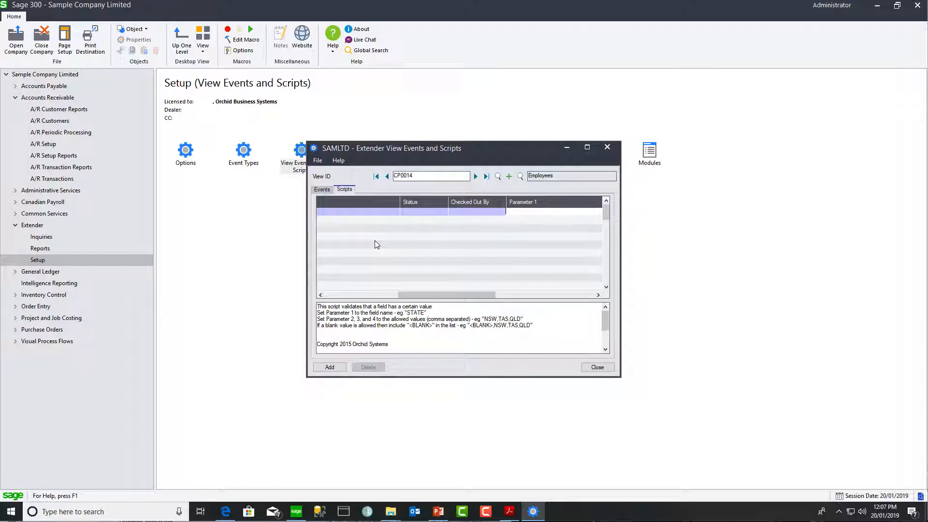
Search the Employees view's fields for names containing STA, and leave the finder without selecting a field
{"action": "left_click", "coordinate": [327, 190]}
{"action": "left_click", "coordinate": [328, 212]}
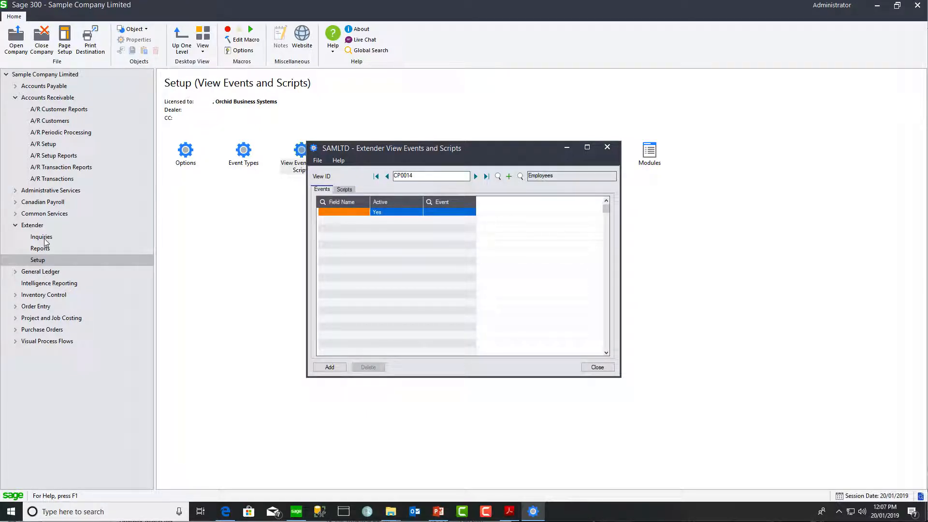
{"action": "left_click", "coordinate": [322, 201]}
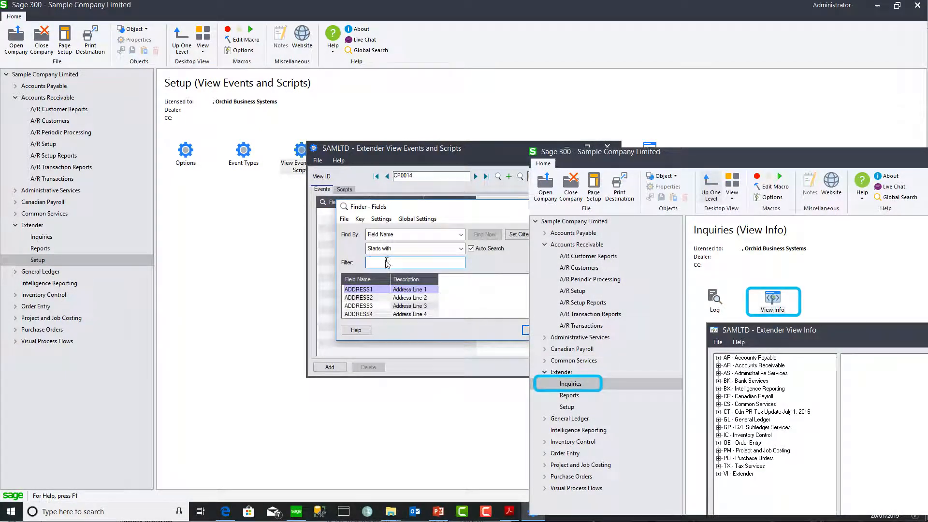
{"action": "left_click", "coordinate": [388, 249]}
{"action": "left_click", "coordinate": [386, 265]}
{"action": "left_click", "coordinate": [384, 266]}
{"action": "type", "text": "STA"}
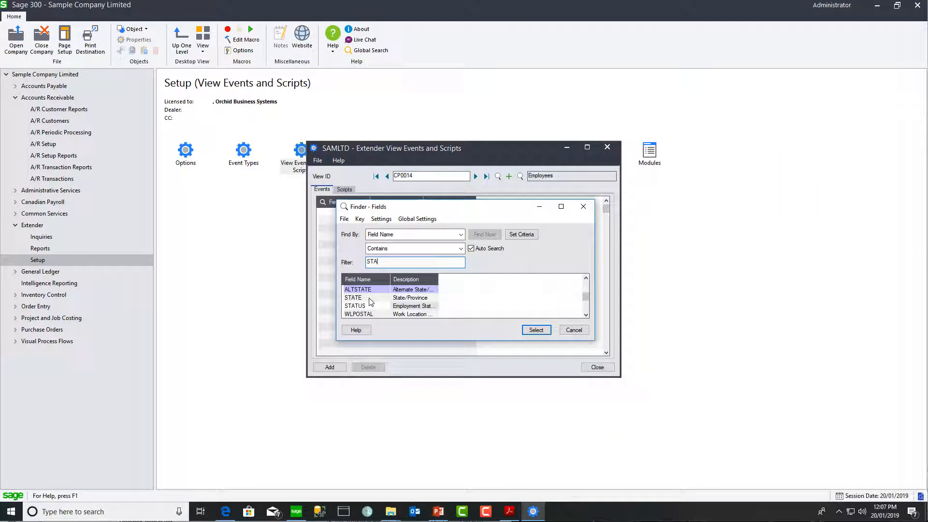
{"action": "left_click", "coordinate": [574, 330]}
Set Parameter 1 of the Employees view's script to STATE
{"action": "left_click", "coordinate": [345, 189]}
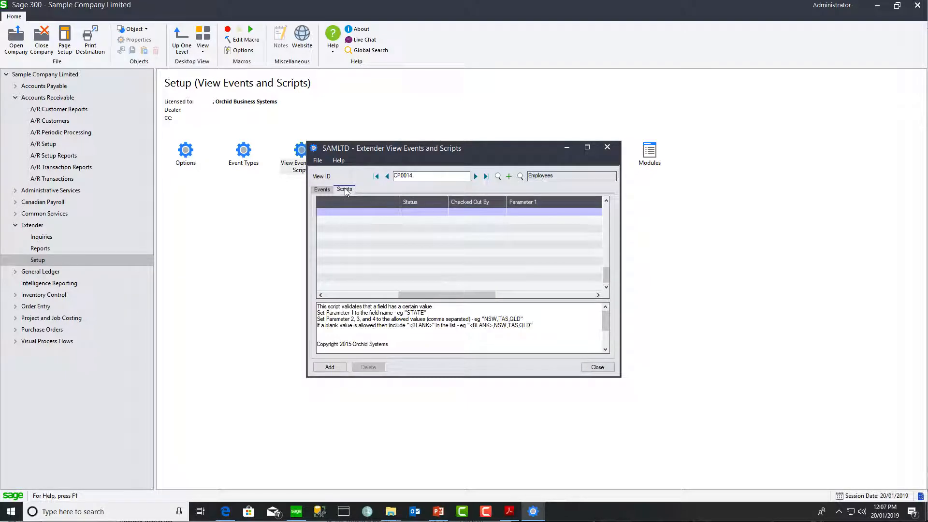
{"action": "left_click", "coordinate": [517, 211]}
{"action": "type", "text": "S"}
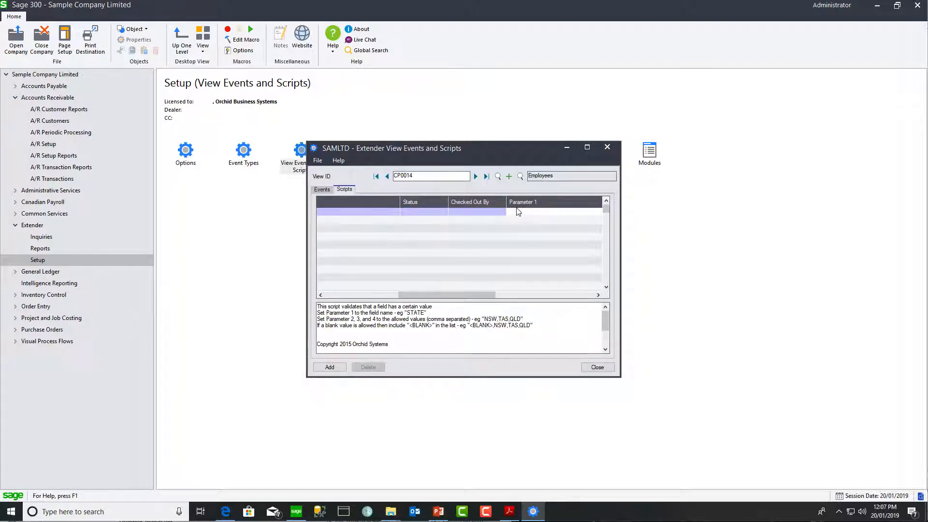
{"action": "type", "text": "TATE"}
{"action": "key", "text": "Tab"}
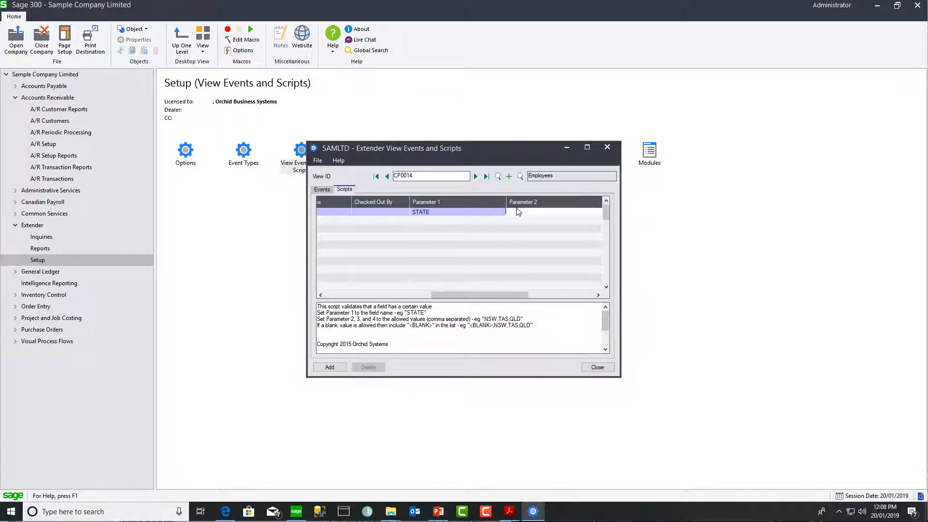
Set Parameter 2 to <BLANK>,ACT,NT,NSW,SA,TAS,VIC,WA, add the script entry and close the View Events and Scripts form
{"action": "type", "text": "ACT,NT,NSW,SA,TAS,VIC,WA"}
{"action": "type", "text": "<BLANK"}
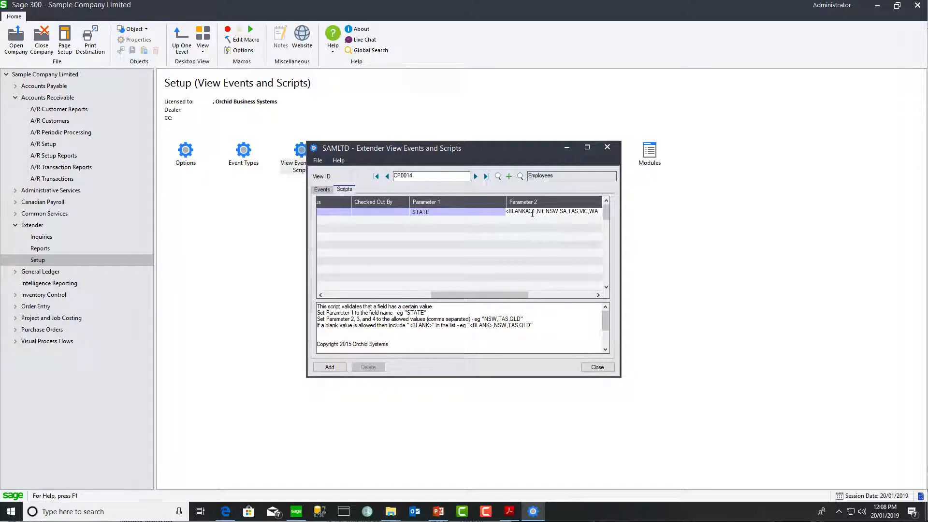
{"action": "type", "text": ">,"}
{"action": "left_click", "coordinate": [329, 367]}
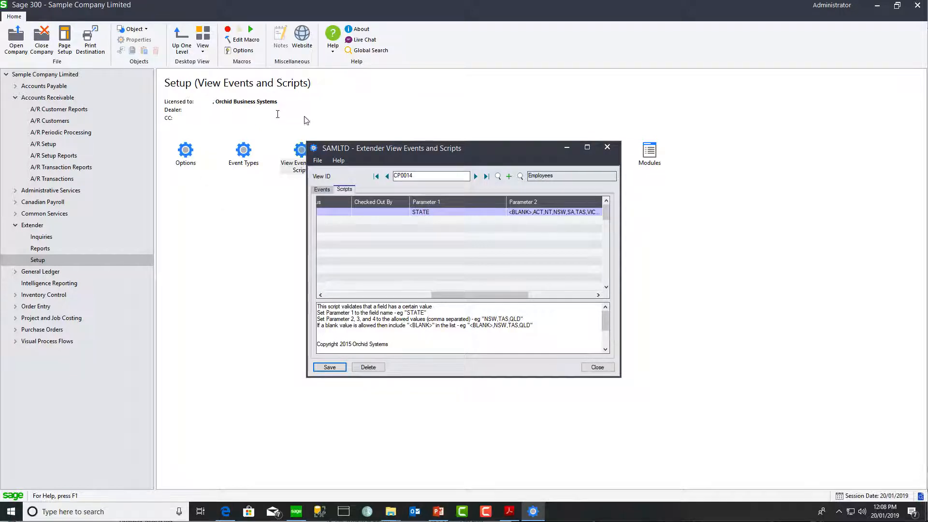
{"action": "left_click", "coordinate": [607, 148]}
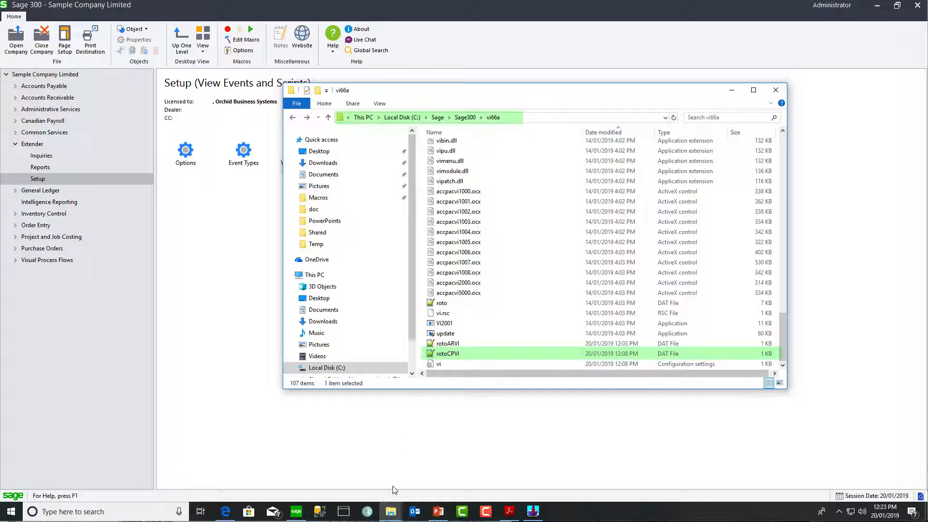
Switch to File Explorer and paste the copied rotoCPVI DAT file into the SharedData\VI66A folder
{"action": "mouse_move", "coordinate": [391, 513]}
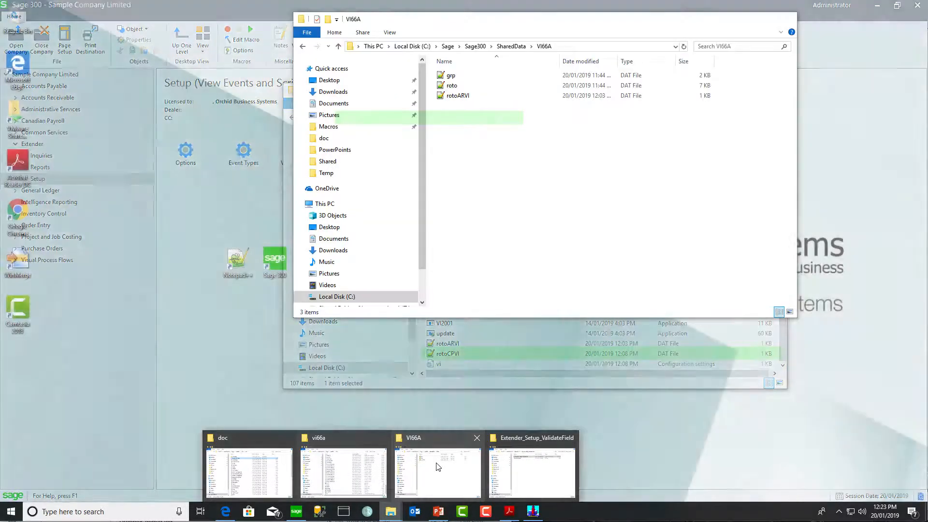
{"action": "left_click", "coordinate": [438, 466]}
{"action": "key", "text": "ctrl+v"}
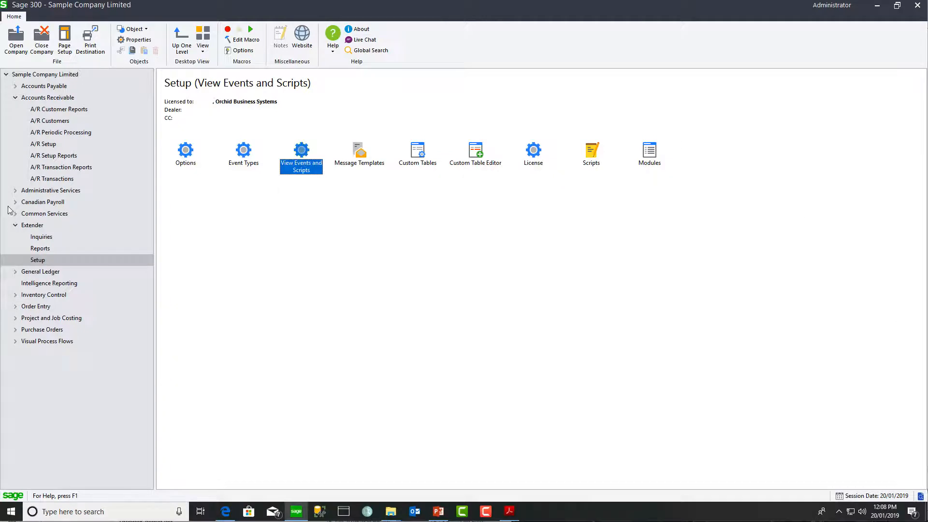
Open an employee record in the Payroll Employee form from Canadian Payroll and dismiss the warning
{"action": "left_click", "coordinate": [17, 203]}
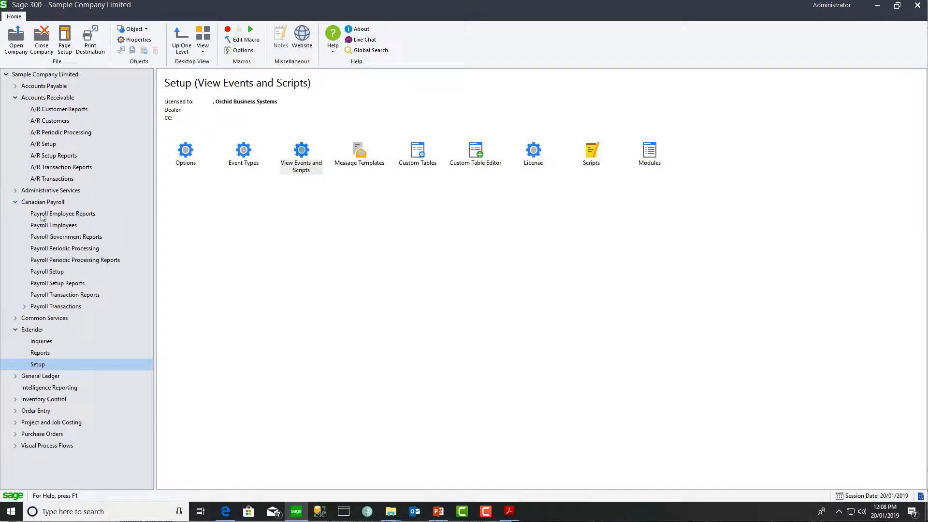
{"action": "left_click", "coordinate": [53, 226]}
{"action": "double_click", "coordinate": [186, 152]}
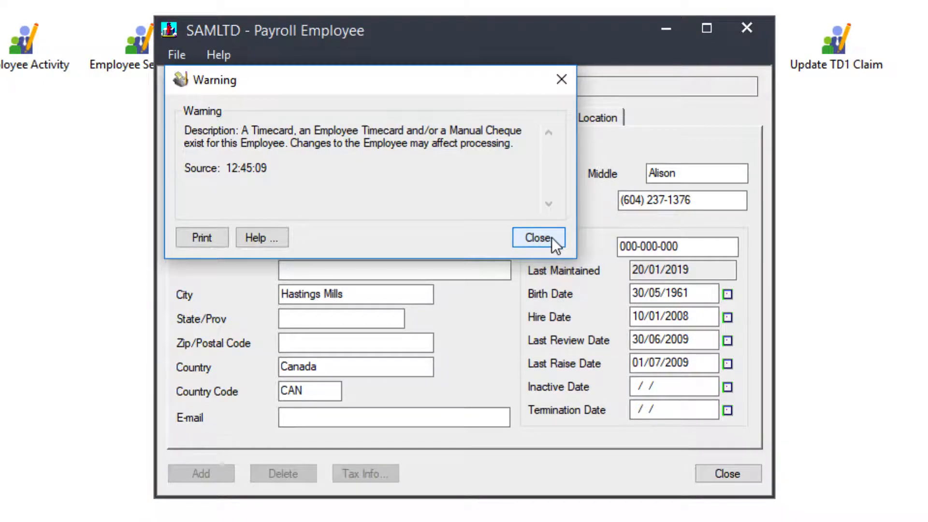
{"action": "left_click", "coordinate": [551, 239]}
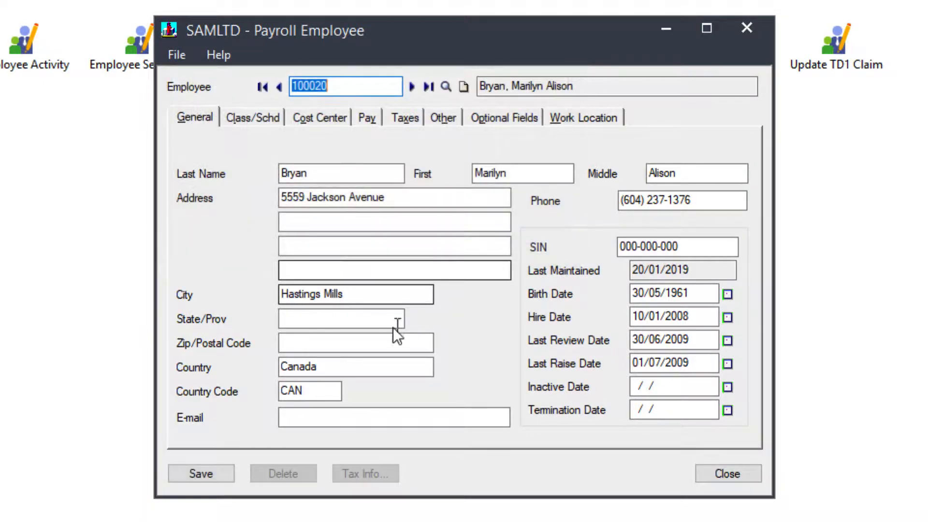
Enter XXX as the employee's State/Prov, try to save the record and dismiss the resulting dialog
{"action": "left_click", "coordinate": [314, 320]}
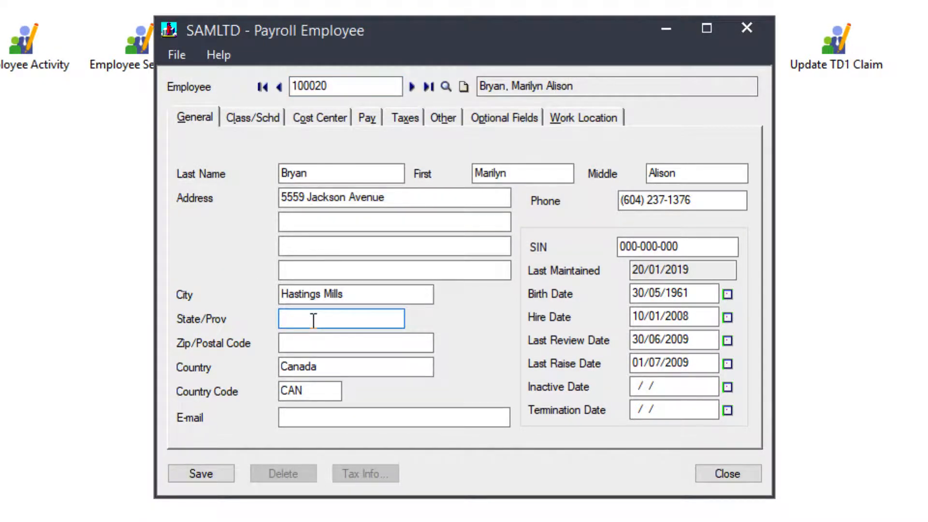
{"action": "type", "text": "XXX"}
{"action": "key", "text": "Tab"}
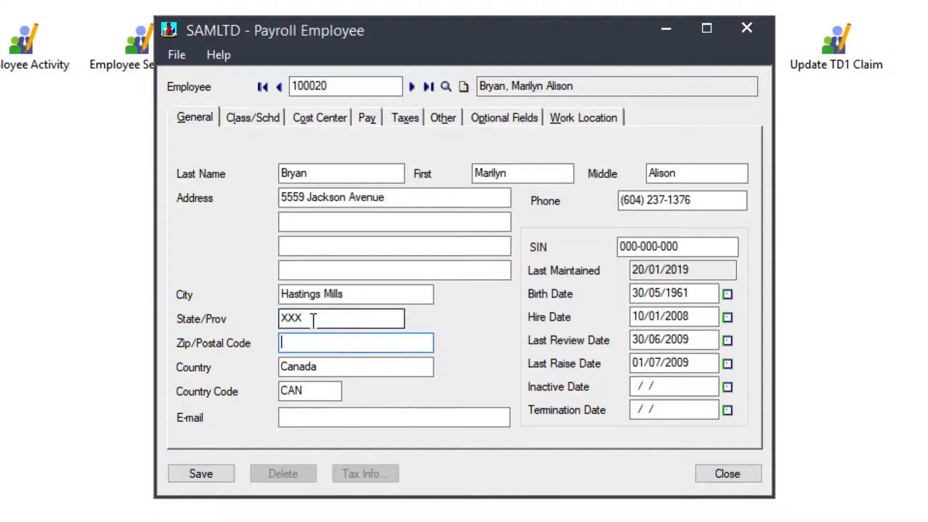
{"action": "left_click", "coordinate": [191, 469]}
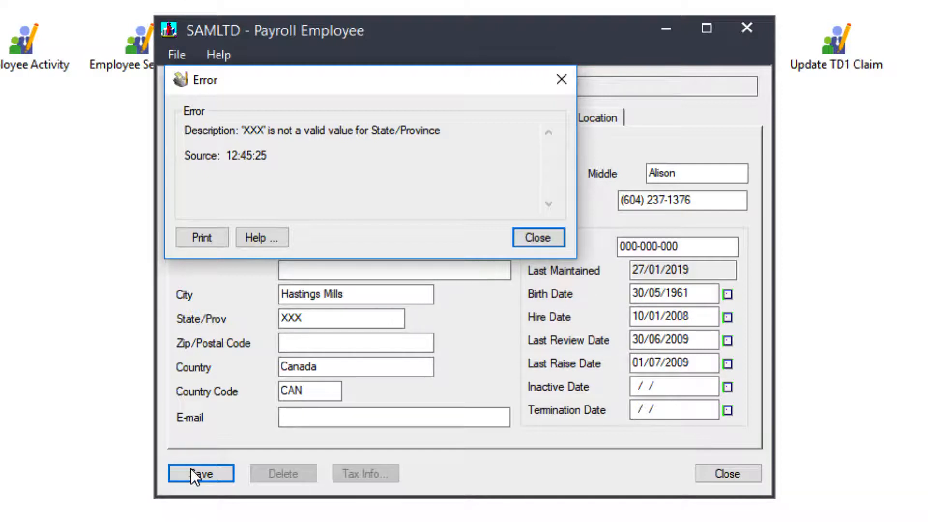
{"action": "left_click", "coordinate": [526, 239]}
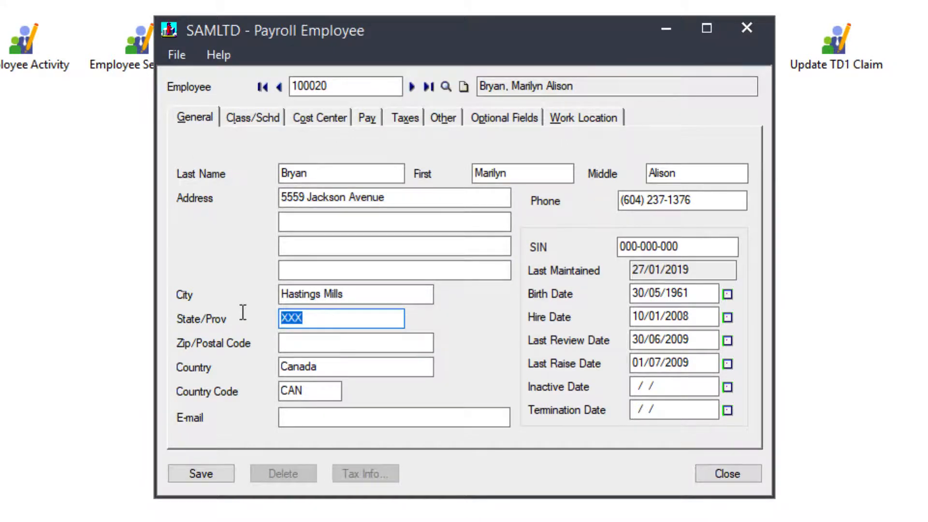
Clear the employee's State/Prov field, save the record and dismiss the resulting dialog
{"action": "key", "text": "BackSpace"}
{"action": "left_click", "coordinate": [200, 472]}
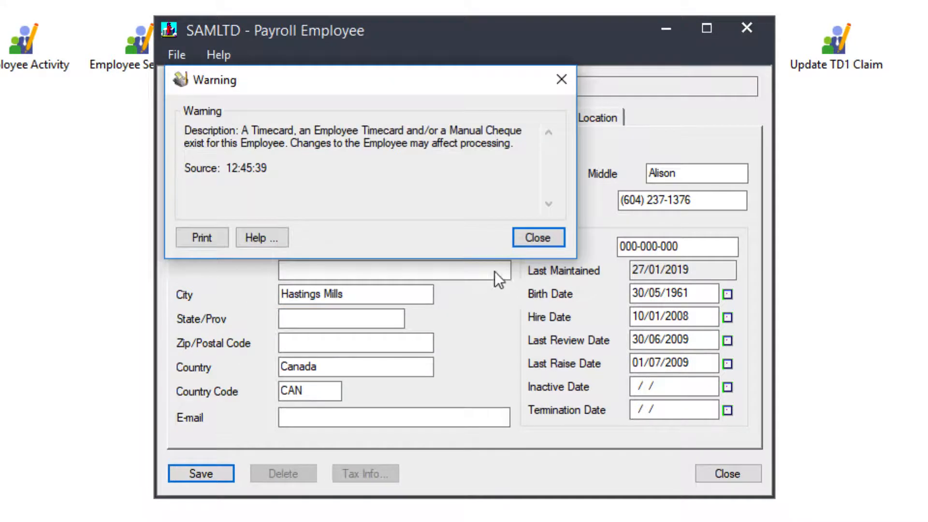
{"action": "left_click", "coordinate": [529, 238]}
Set the employee's State/Prov to NSW and save the record
{"action": "left_click", "coordinate": [288, 319]}
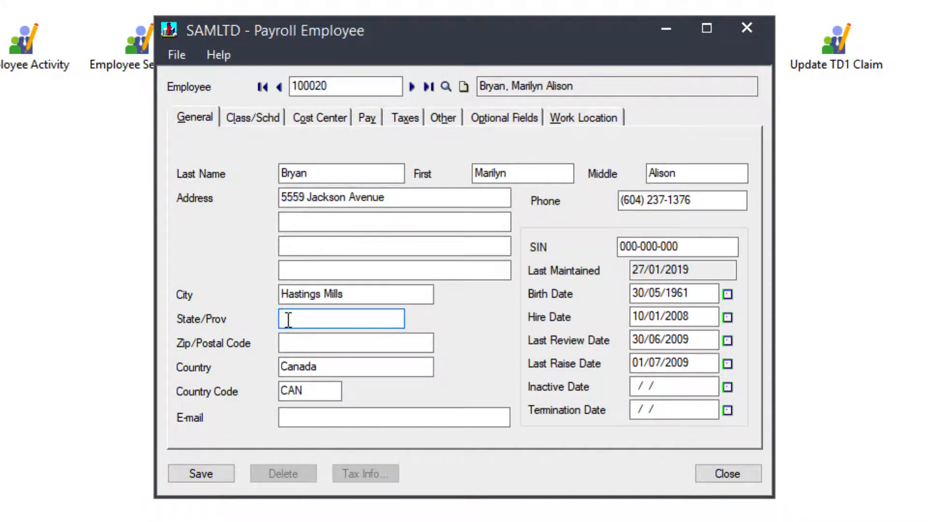
{"action": "type", "text": "NSW"}
{"action": "key", "text": "Tab"}
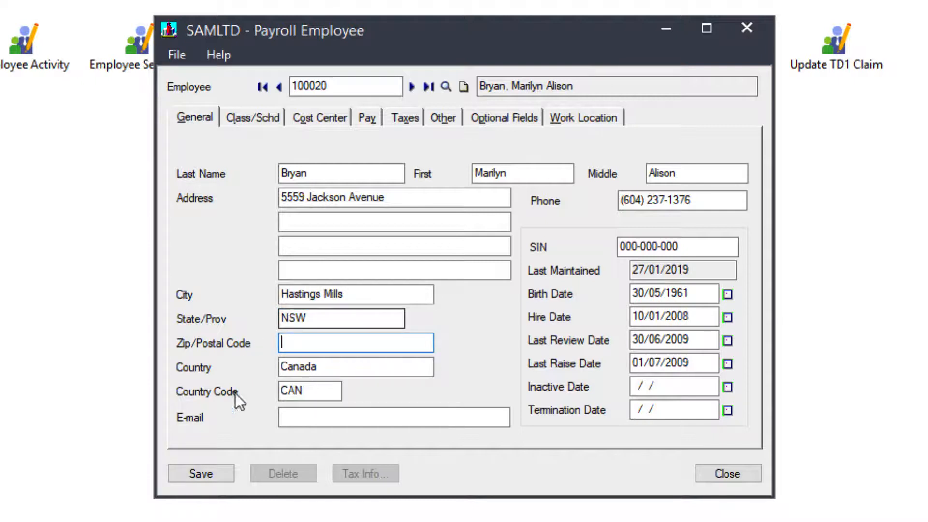
{"action": "left_click", "coordinate": [199, 475]}
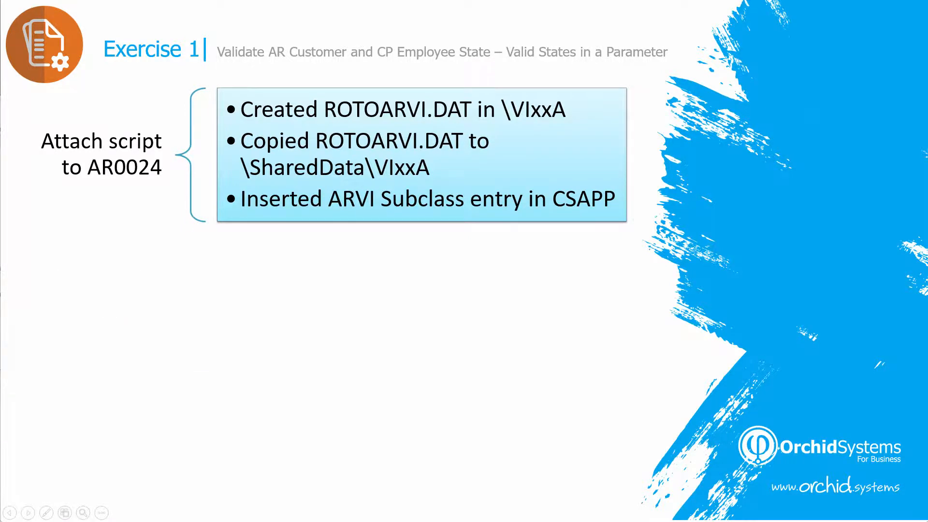
{"action": "key", "text": "Right"}
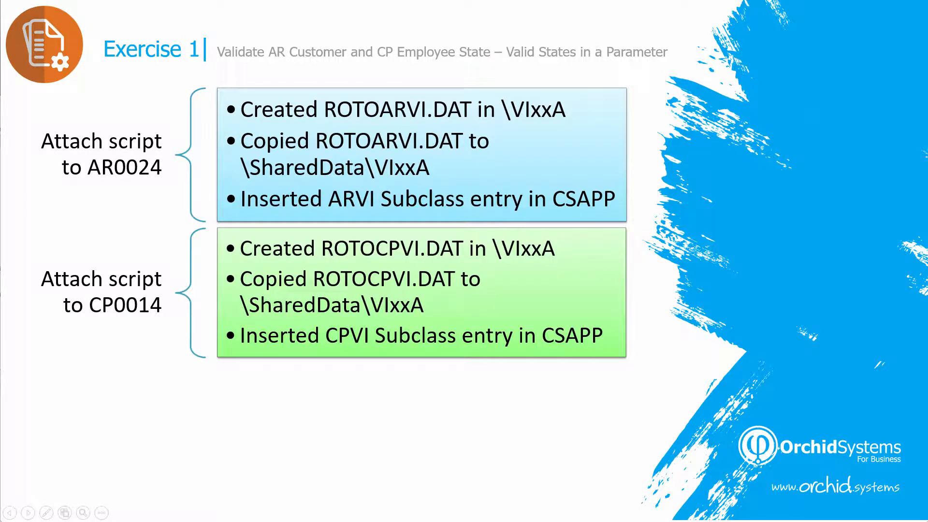
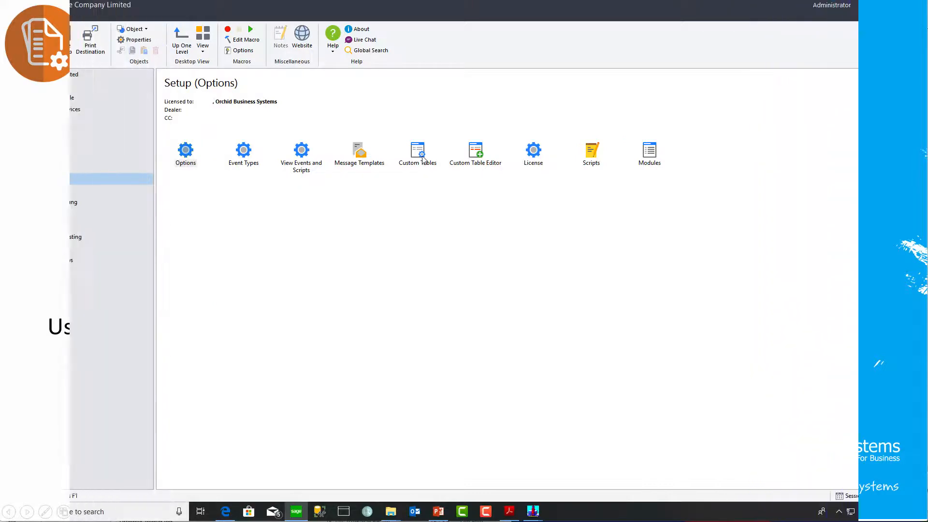
Open the Extender Custom Tables form, view its import and export commands, and close the form
{"action": "double_click", "coordinate": [419, 156]}
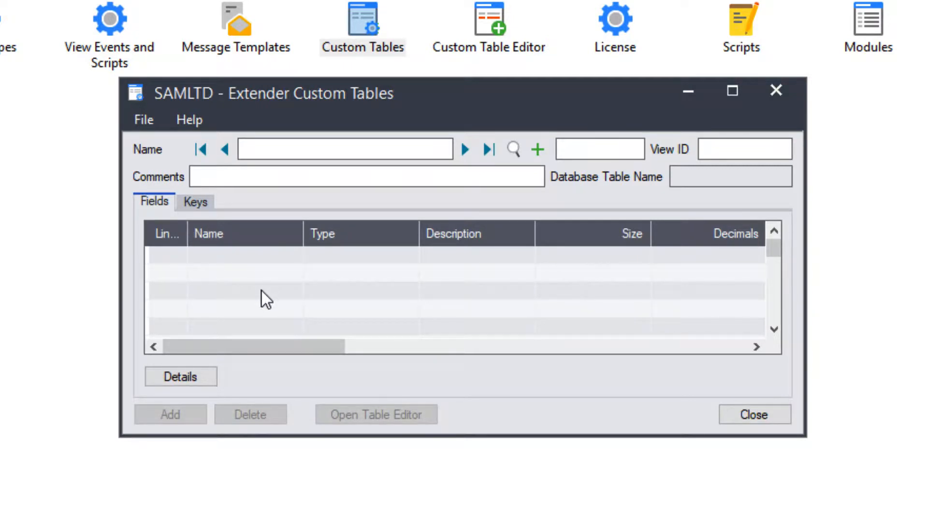
{"action": "left_click", "coordinate": [148, 124]}
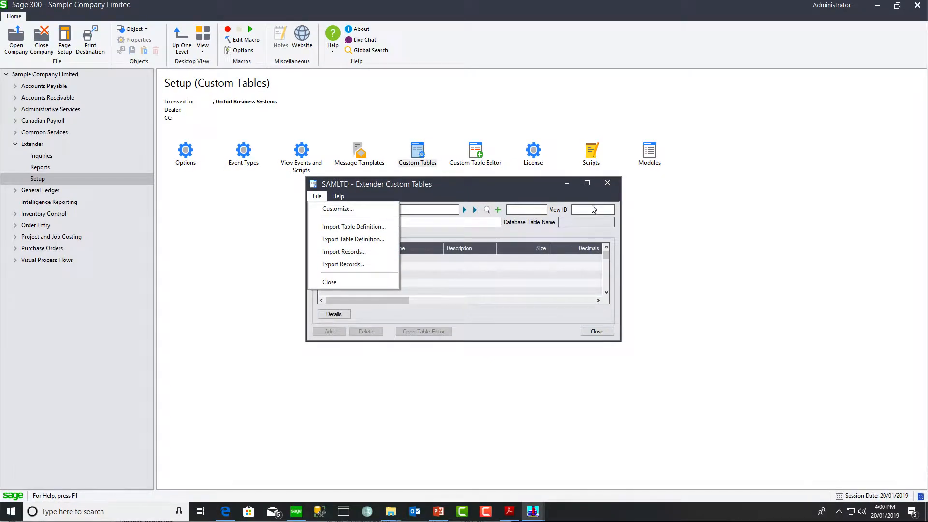
{"action": "left_click", "coordinate": [607, 183]}
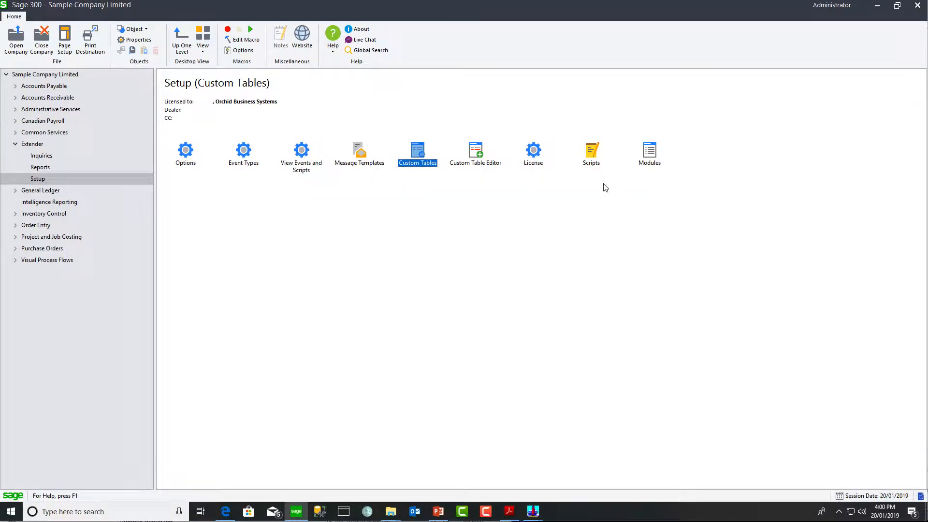
Open the Extender Modules form from the Extender setup
{"action": "left_click", "coordinate": [648, 159]}
{"action": "double_click", "coordinate": [648, 158]}
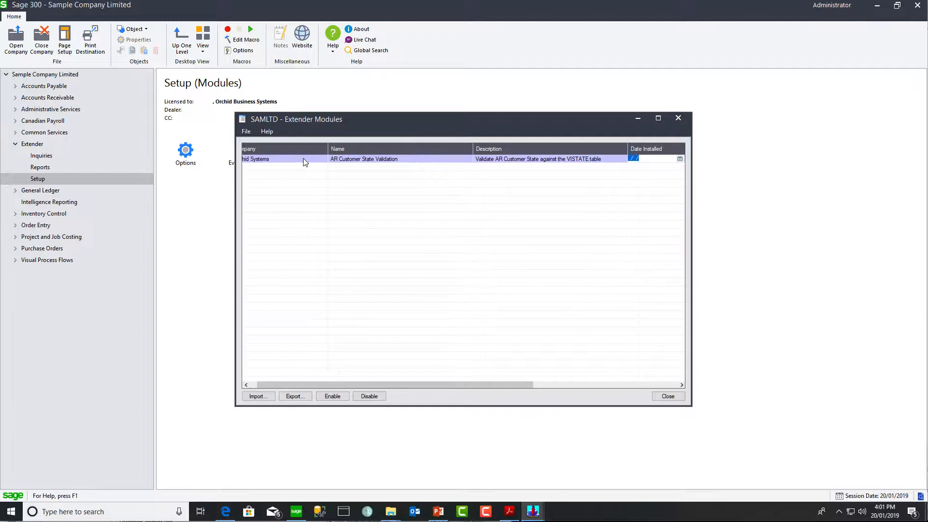
Copy the ID of the AR Customer State Validation module and minimize the Extender Modules form
{"action": "key", "text": "Right"}
{"action": "key", "text": "Right"}
{"action": "key", "text": "Right"}
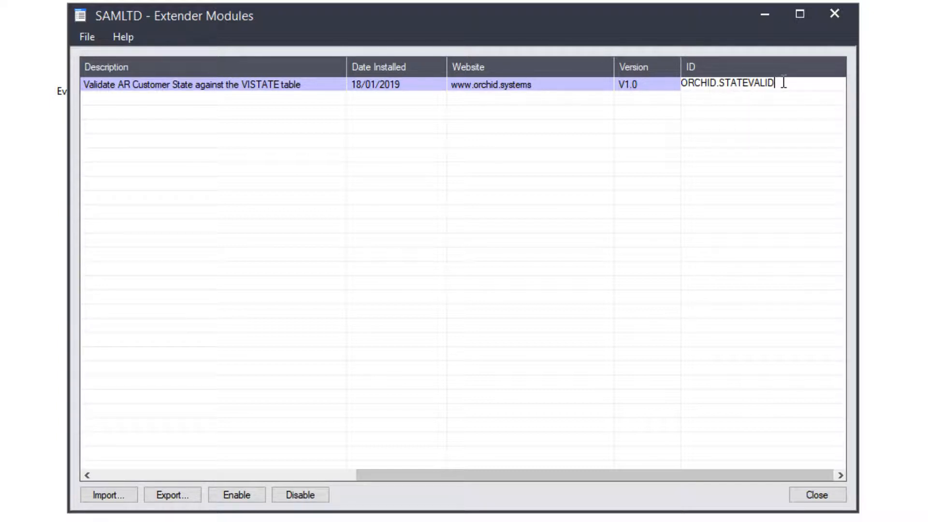
{"action": "left_click_drag", "start_coordinate": [784, 82], "coordinate": [667, 82]}
{"action": "key", "text": "ctrl+c"}
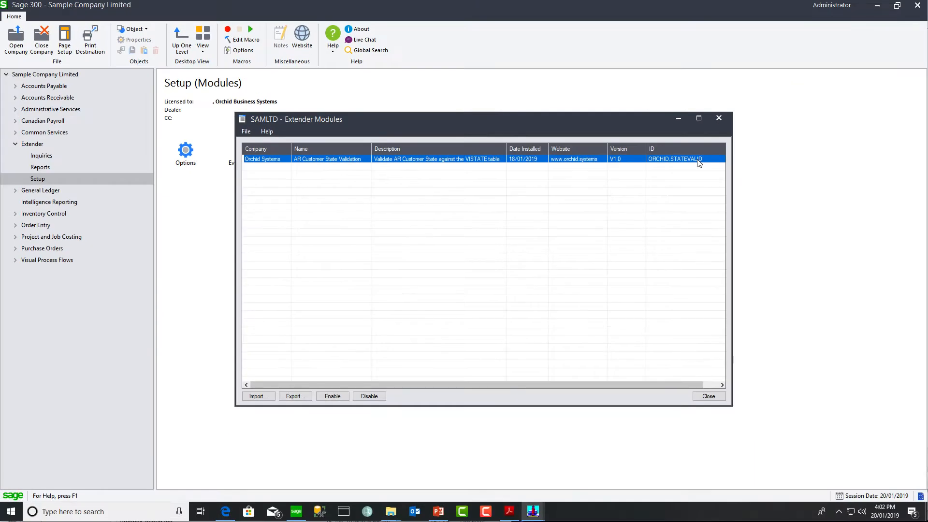
{"action": "left_click", "coordinate": [680, 119]}
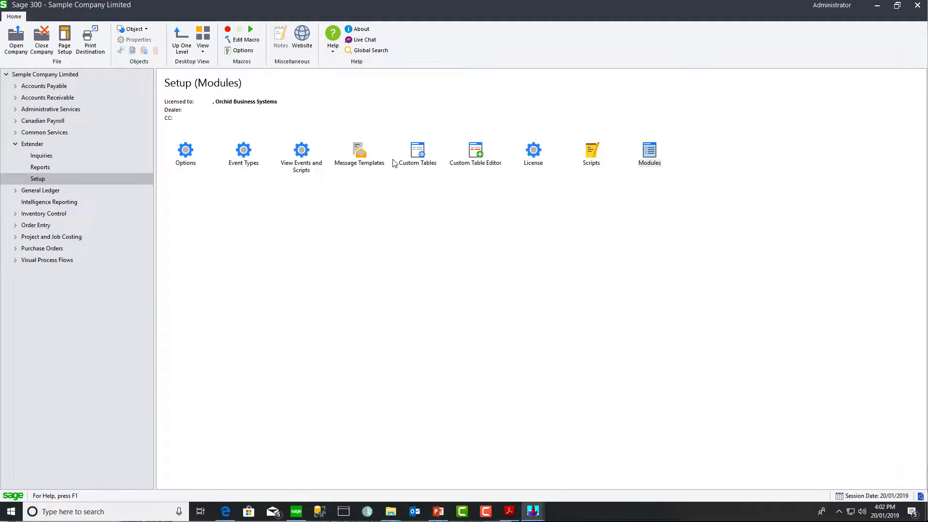
Open the Extender Custom Tables form and name a new table ORCHID.STATEVALID.VISTATE, using the copied module ID as prefix
{"action": "double_click", "coordinate": [419, 150]}
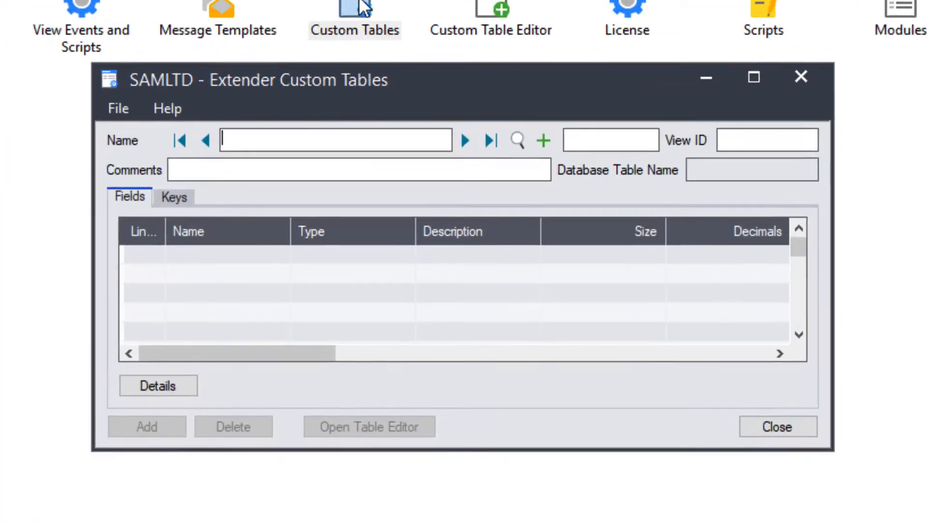
{"action": "left_click", "coordinate": [232, 140]}
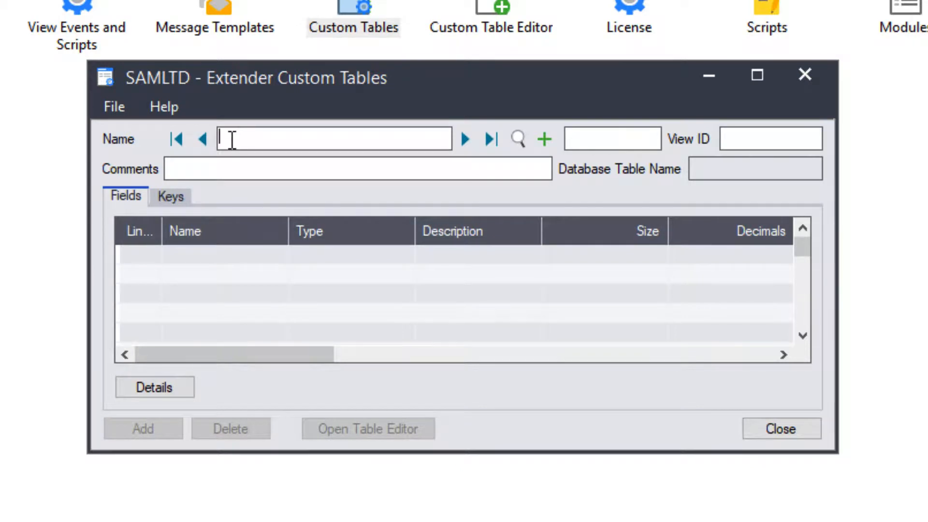
{"action": "key", "text": "ctrl+v"}
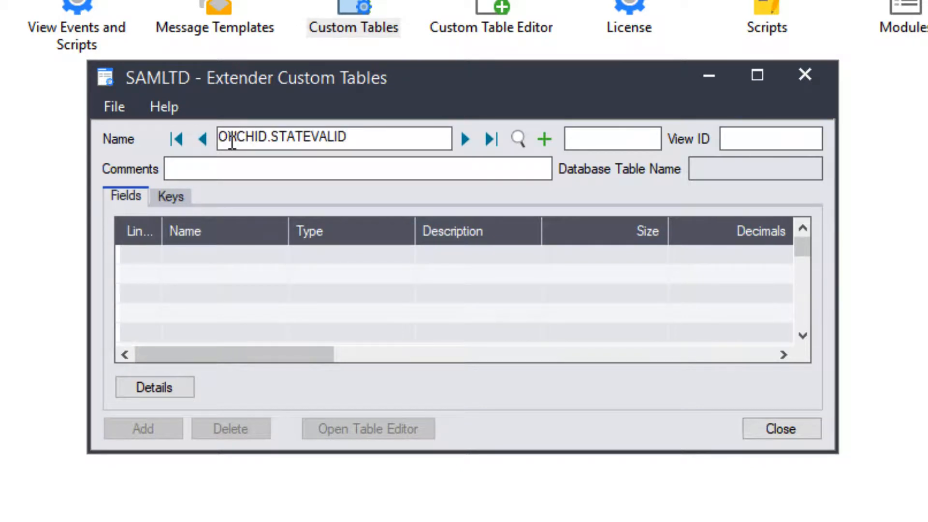
{"action": "type", "text": "."}
{"action": "type", "text": "VISTATE"}
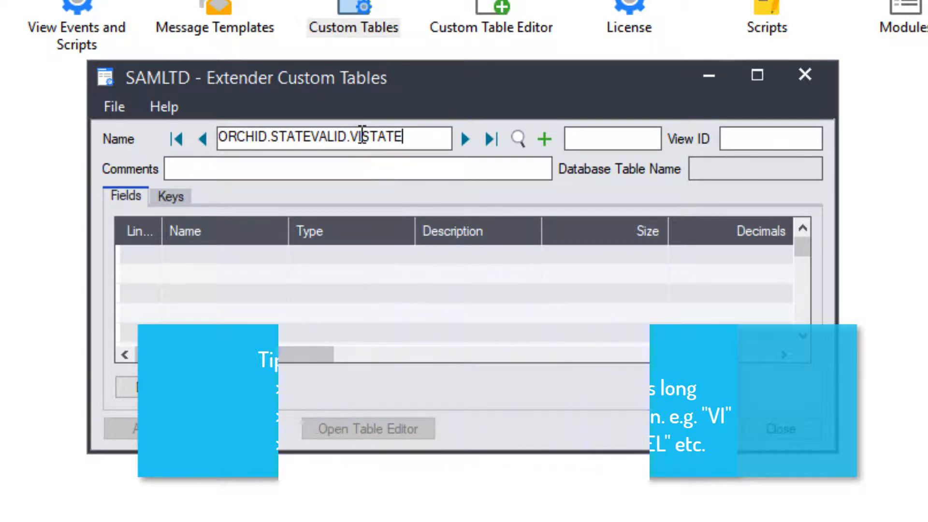
Describe the custom table as "State Table" and enter the comment "State table for alidating State field"
{"action": "left_click", "coordinate": [608, 139]}
{"action": "type", "text": "State Table"}
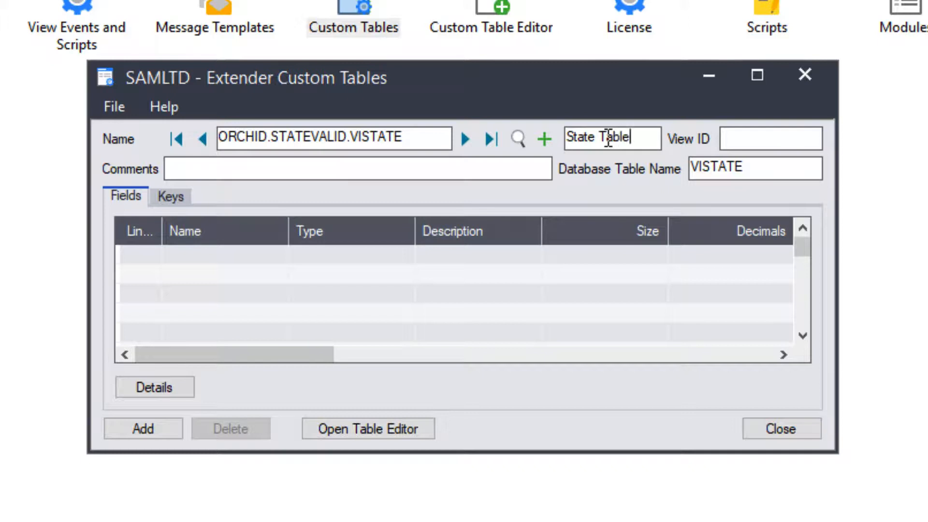
{"action": "key", "text": "Tab"}
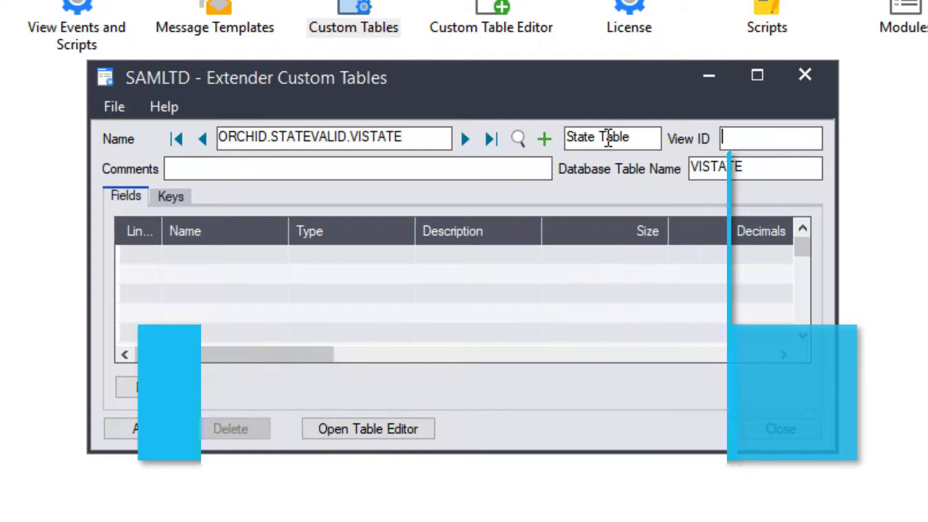
{"action": "left_click", "coordinate": [245, 167]}
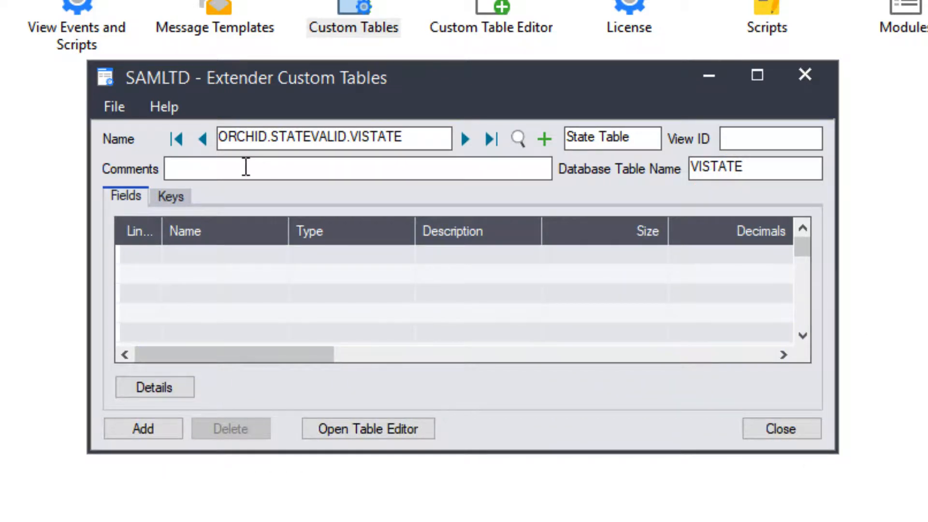
{"action": "type", "text": "State table for alidating State field"}
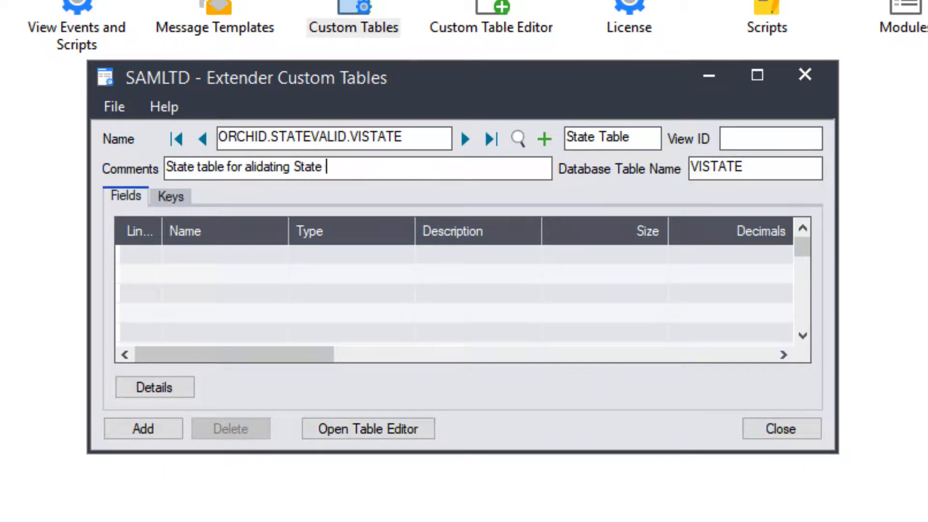
{"action": "key", "text": "Tab"}
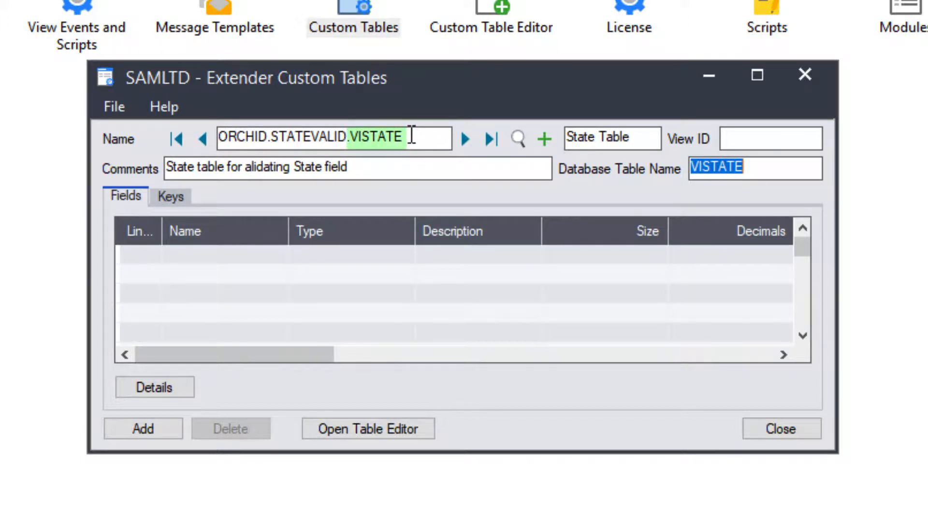
Define the table's first field as CODESTTE, type Text, with description State Code and size 30
{"action": "left_click", "coordinate": [212, 255]}
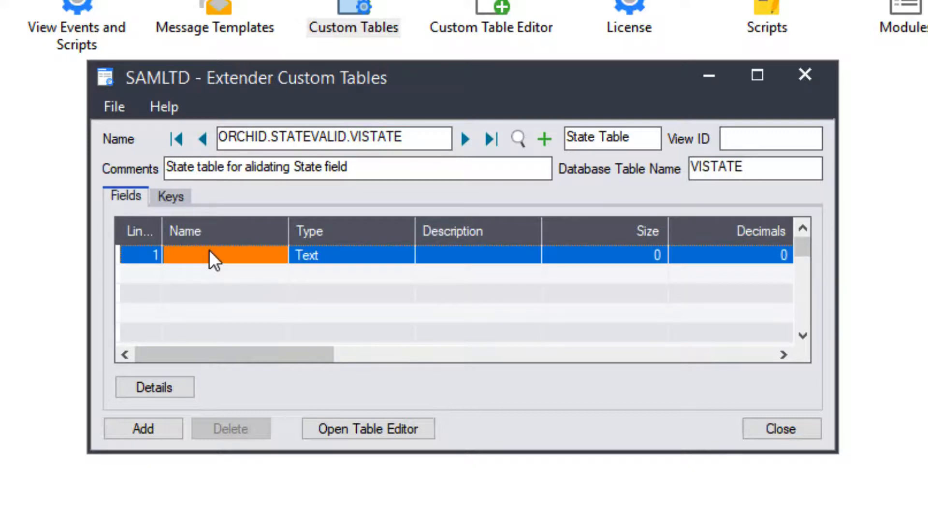
{"action": "type", "text": "CODESTATE"}
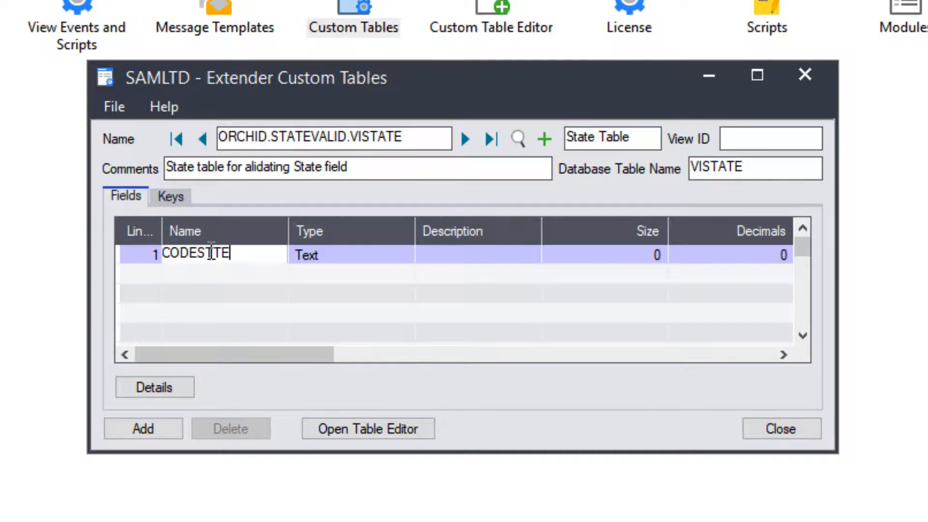
{"action": "key", "text": "Tab"}
{"action": "key", "text": "Tab"}
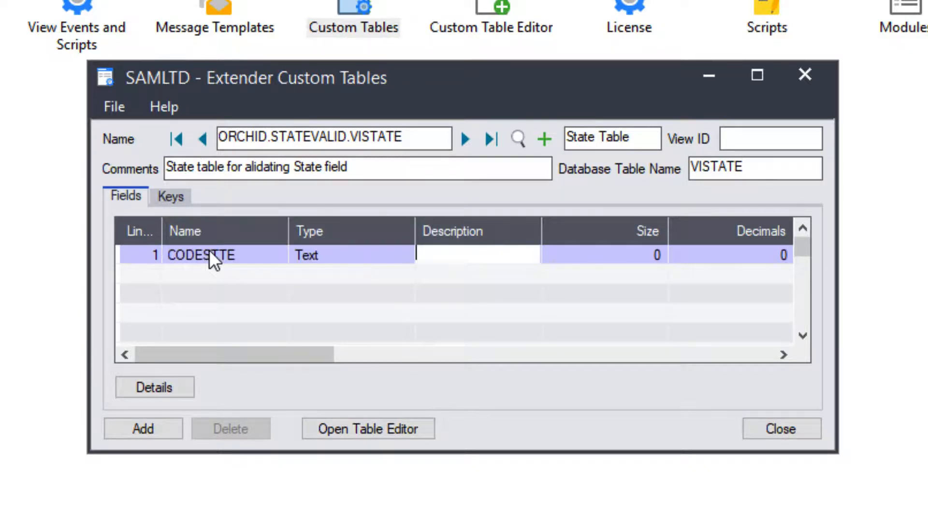
{"action": "type", "text": "State Code"}
{"action": "key", "text": "Tab"}
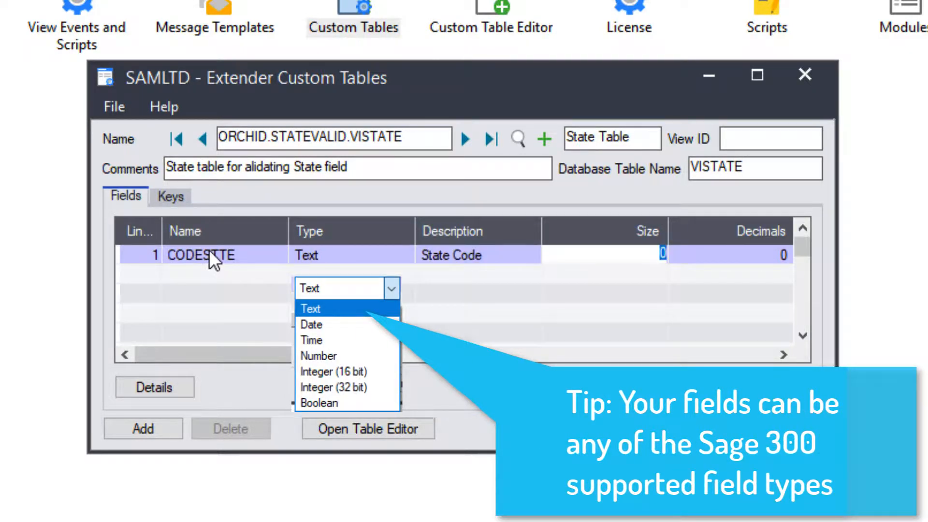
{"action": "type", "text": "30"}
{"action": "key", "text": "Tab"}
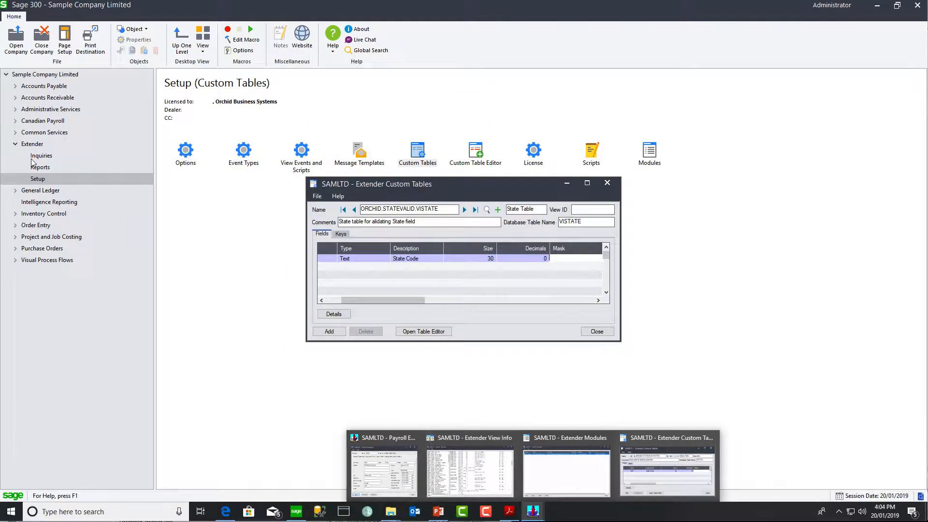
Check the State/Prov. field definition of ARCUS - Customers in Extender View Info, and return to the Custom Tables form
{"action": "left_click", "coordinate": [33, 158]}
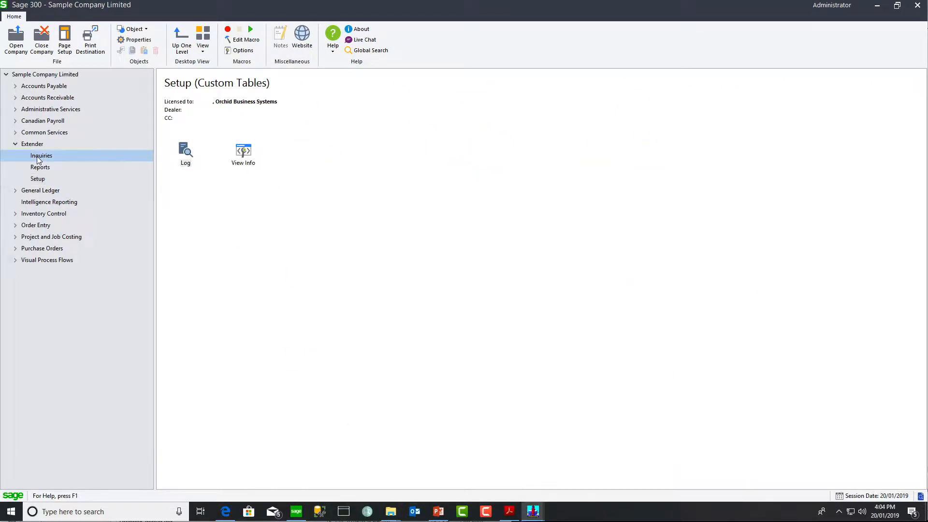
{"action": "double_click", "coordinate": [248, 157]}
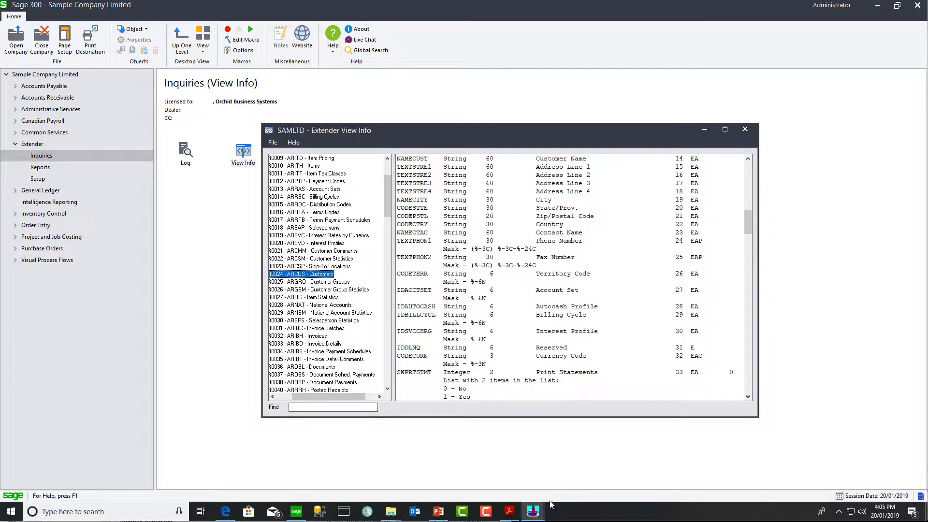
{"action": "mouse_move", "coordinate": [538, 513]}
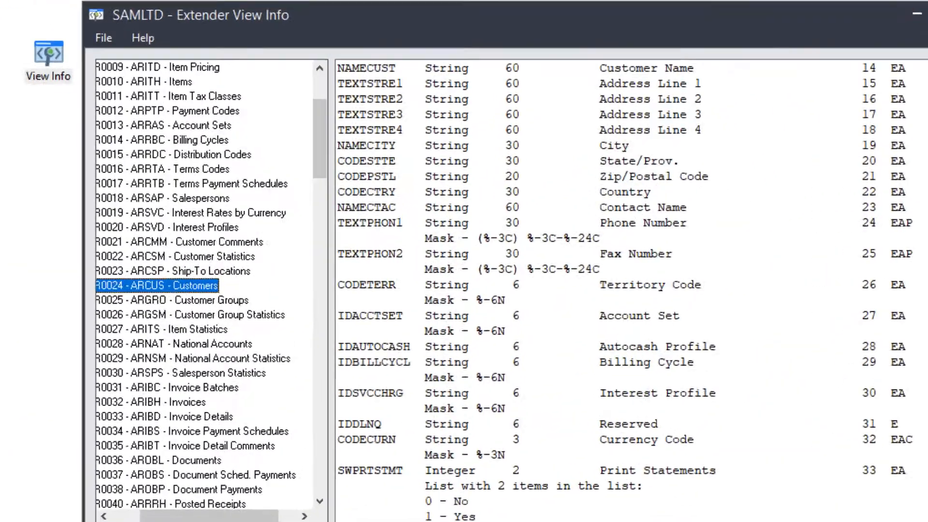
{"action": "left_click", "coordinate": [672, 474]}
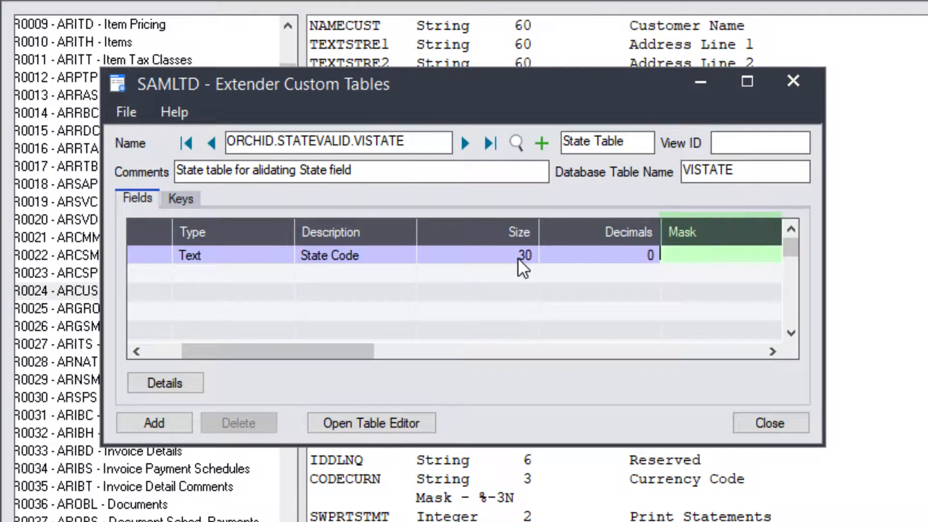
Add a second Text field named STATENAME with description State Name and size 60
{"action": "key", "text": "Tab"}
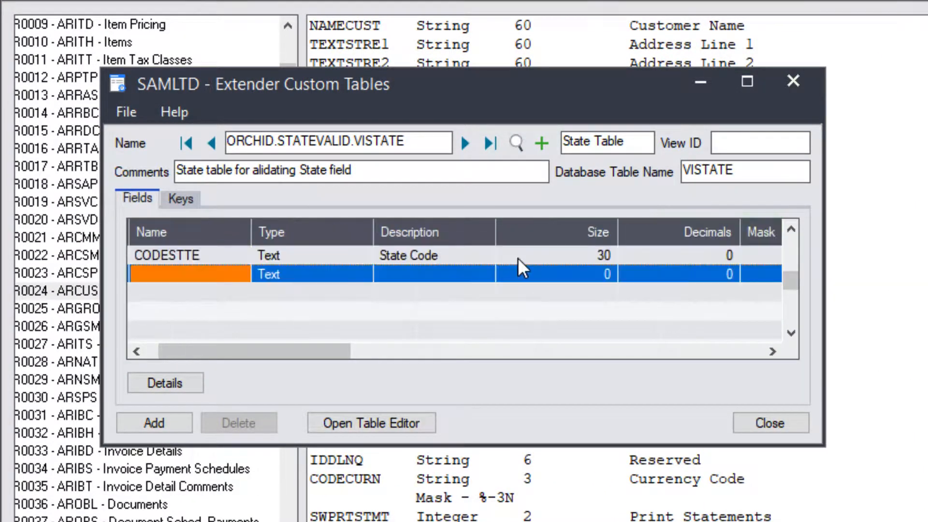
{"action": "type", "text": "STATENAME"}
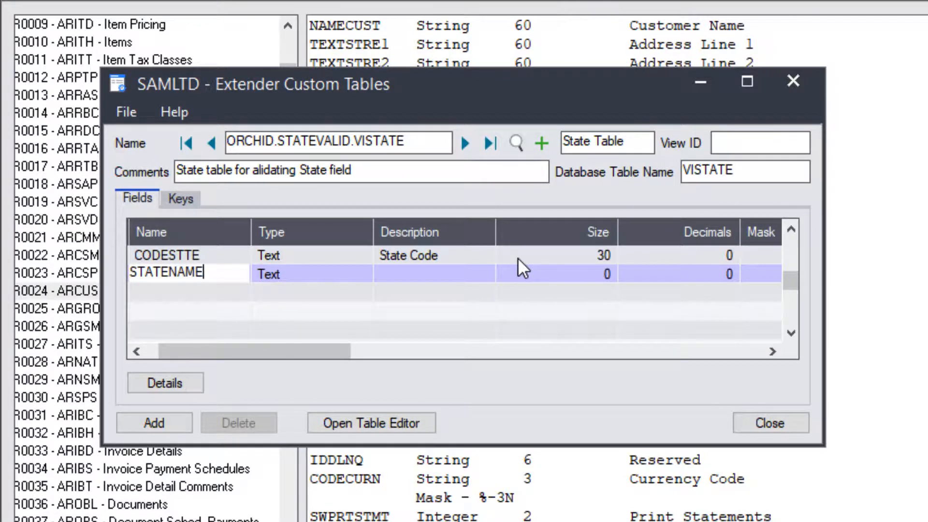
{"action": "key", "text": "Tab"}
{"action": "key", "text": "Tab"}
{"action": "type", "text": "State Name"}
{"action": "key", "text": "Tab"}
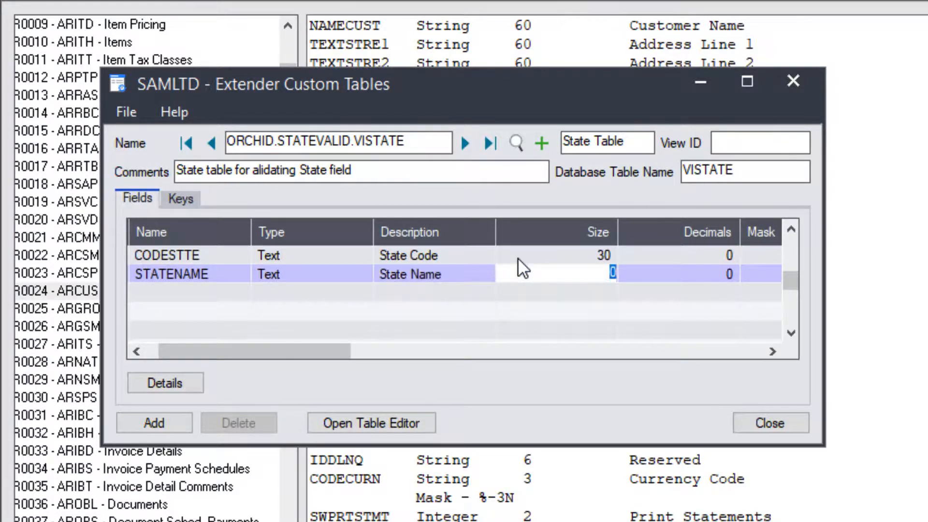
{"action": "type", "text": "60"}
{"action": "key", "text": "Tab"}
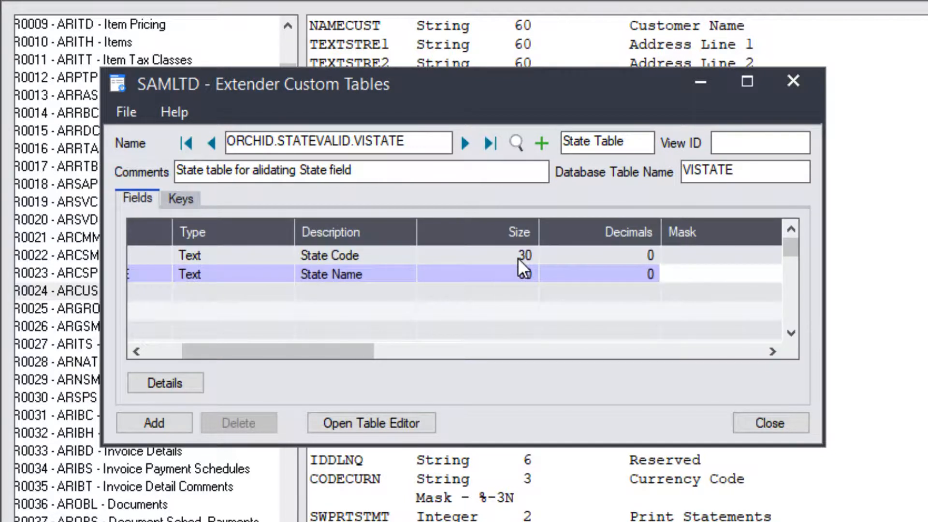
Define key number 1 as KEY1 on field CODESTTE with duplicates not allowed, and add the custom table
{"action": "left_click", "coordinate": [176, 195]}
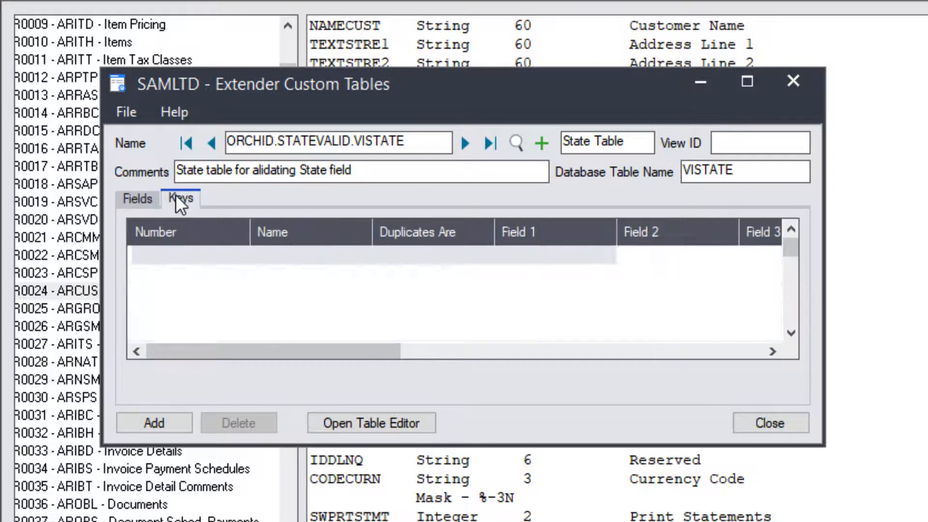
{"action": "left_click", "coordinate": [175, 251]}
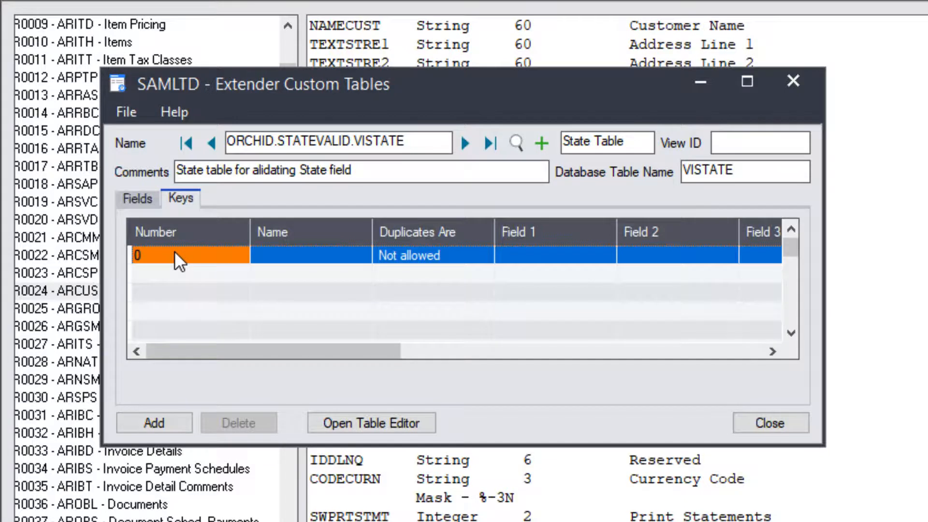
{"action": "type", "text": "1"}
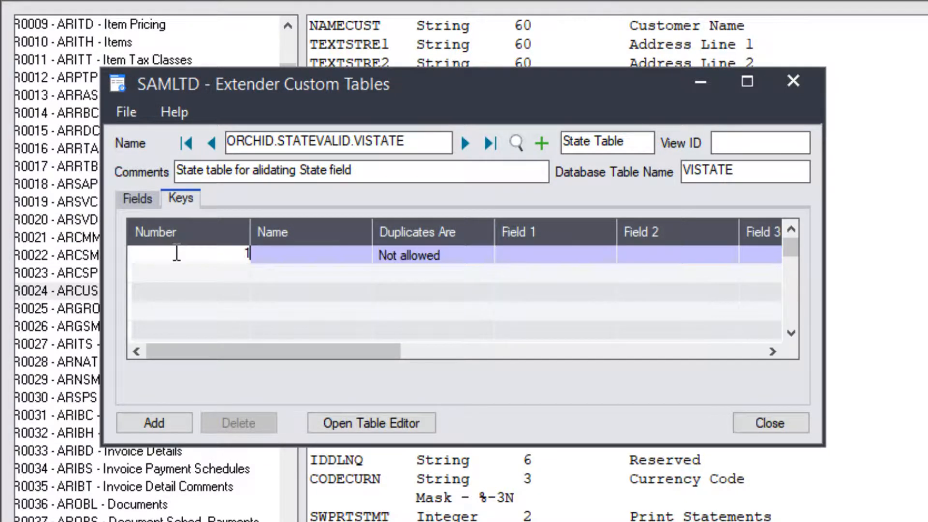
{"action": "key", "text": "Tab"}
{"action": "type", "text": "KEY1"}
{"action": "key", "text": "Tab"}
{"action": "key", "text": "Tab"}
{"action": "type", "text": "CODESTTE"}
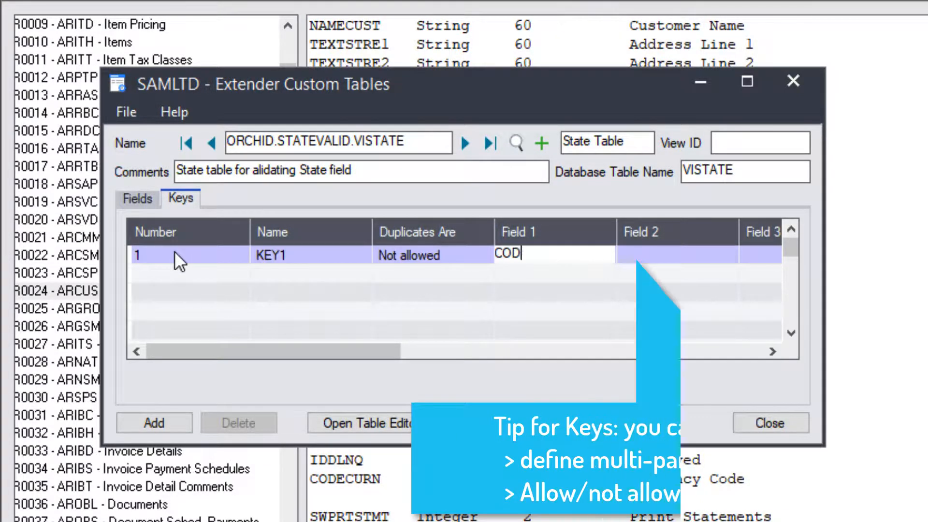
{"action": "key", "text": "Tab"}
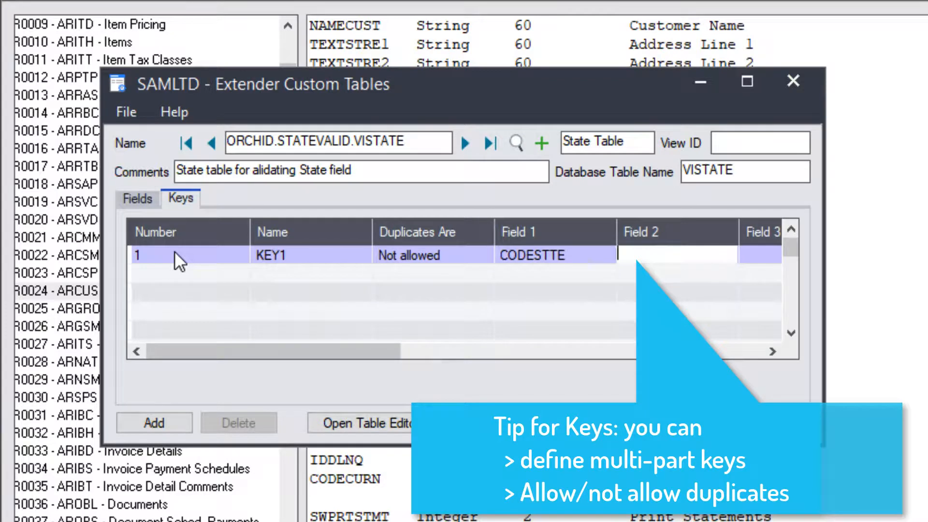
{"action": "left_click", "coordinate": [138, 422]}
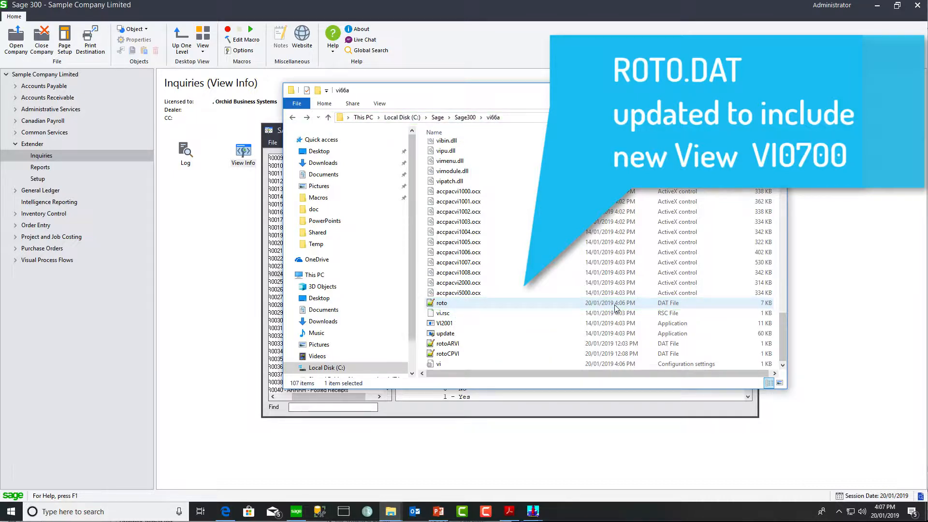
Switch to the VI66A folder under Sage300 SharedData and examine the roto file's modified date
{"action": "mouse_move", "coordinate": [392, 517]}
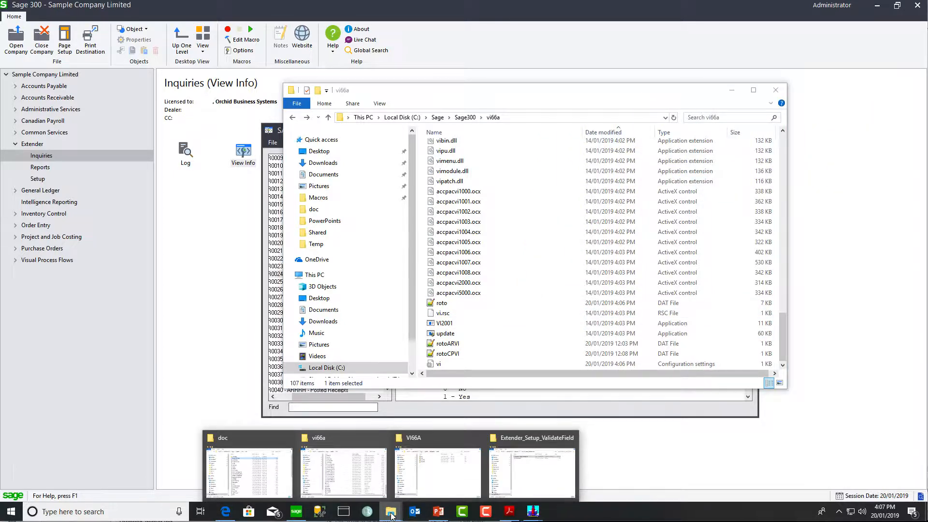
{"action": "left_click", "coordinate": [445, 476]}
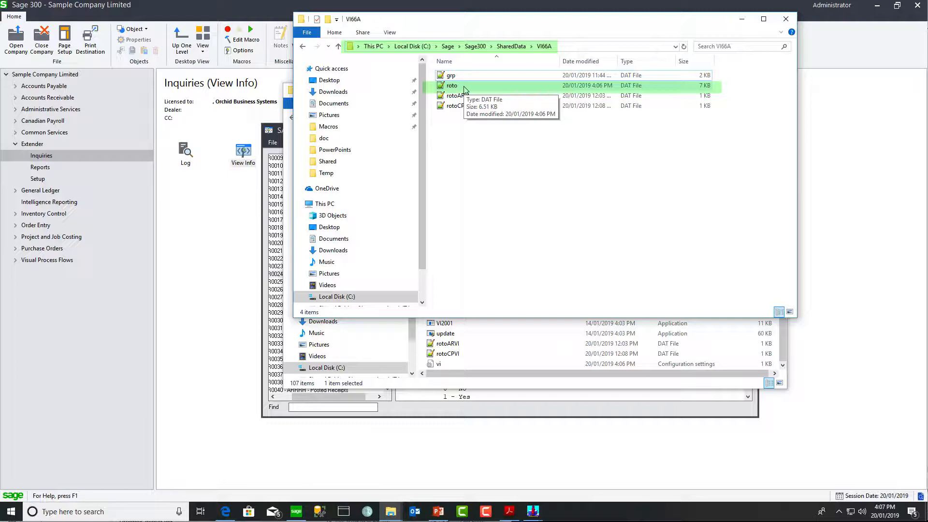
Switch to SQL Server Management Studio and look for the VISTATE table among the SAMLTD database tables
{"action": "left_click", "coordinate": [319, 513]}
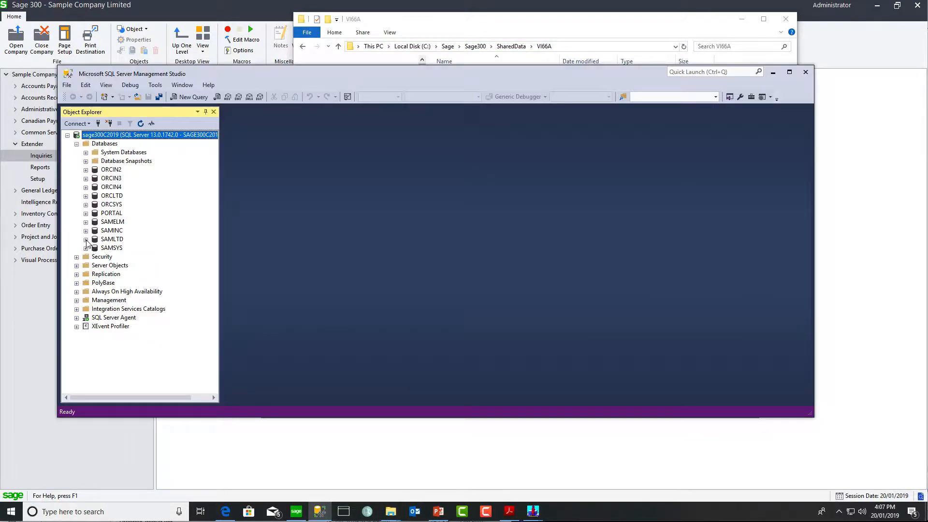
{"action": "left_click", "coordinate": [96, 256]}
{"action": "left_click_drag", "start_coordinate": [214, 142], "coordinate": [219, 380]}
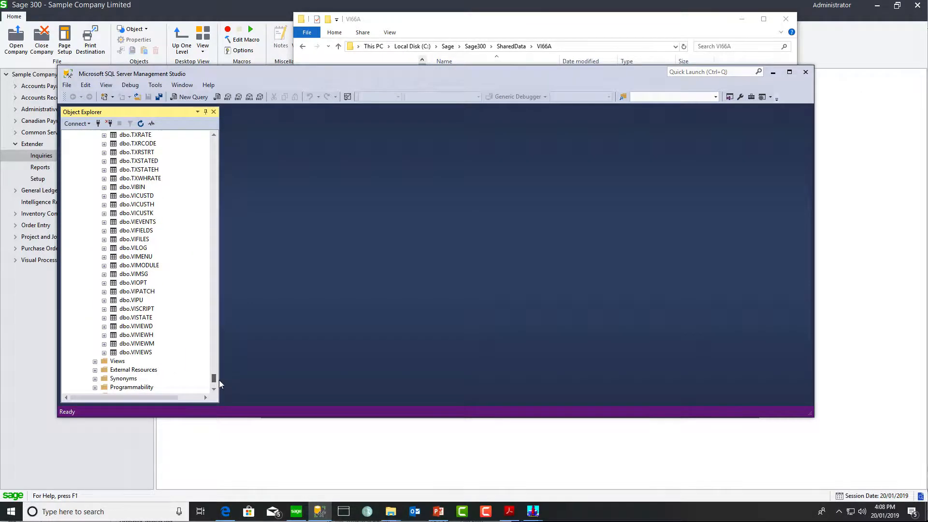
Expand the VISTATE table in the database and examine its columns
{"action": "left_click", "coordinate": [104, 317]}
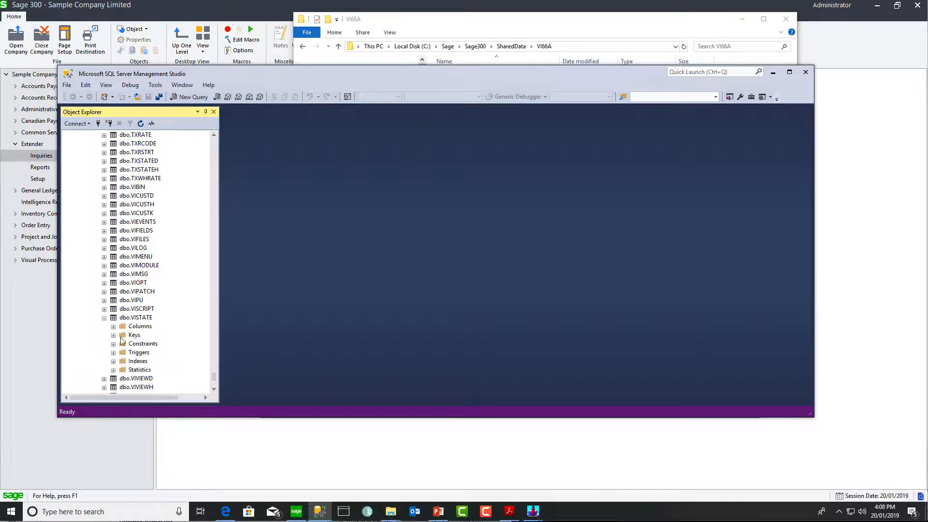
{"action": "left_click", "coordinate": [114, 326]}
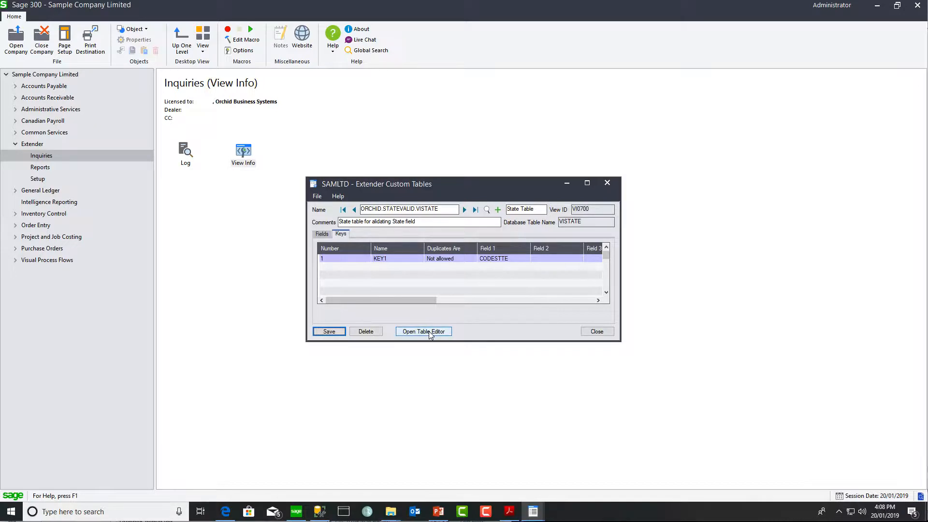
Open the table editor for the State Table and add a record with code NSW and name New South Wales
{"action": "left_click", "coordinate": [423, 332]}
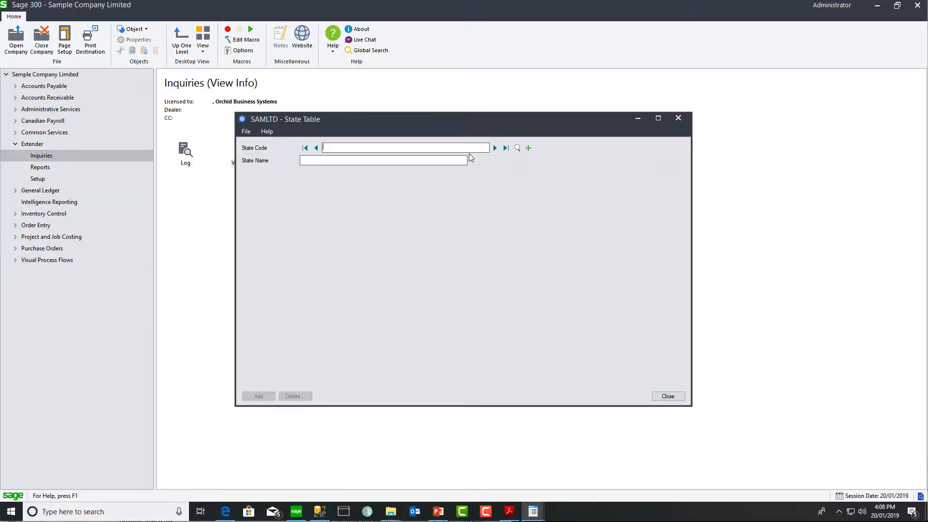
{"action": "type", "text": "NSW"}
{"action": "key", "text": "Tab"}
{"action": "type", "text": "New South Wales"}
{"action": "left_click", "coordinate": [255, 392]}
Add a second State Table record with code ACT and name Australian Capital Territory
{"action": "left_click", "coordinate": [529, 148]}
{"action": "type", "text": "ACT"}
{"action": "left_click", "coordinate": [396, 159]}
{"action": "type", "text": "Australian Capital Territory"}
{"action": "key", "text": "Return"}
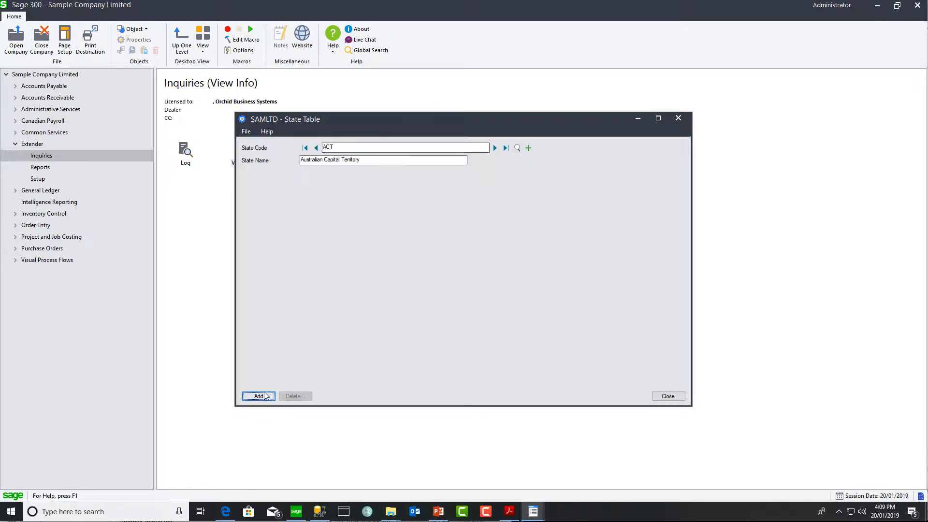
Look up the State Table records in the finder, and close the record editor and the custom table definition
{"action": "left_click", "coordinate": [518, 148]}
{"action": "left_click", "coordinate": [299, 54]}
{"action": "left_click", "coordinate": [678, 118]}
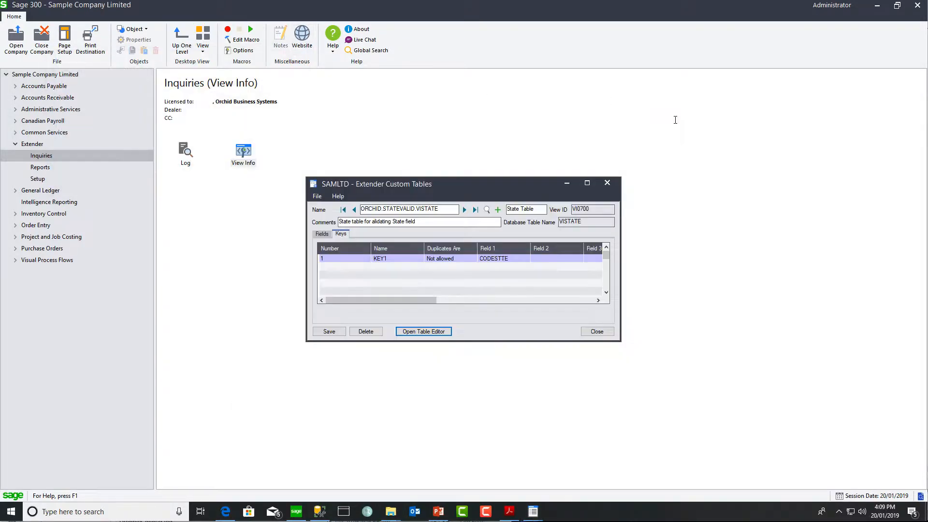
{"action": "left_click", "coordinate": [608, 183]}
Load the State Table in Extender's Custom Table Editor and view its first record
{"action": "left_click", "coordinate": [39, 180]}
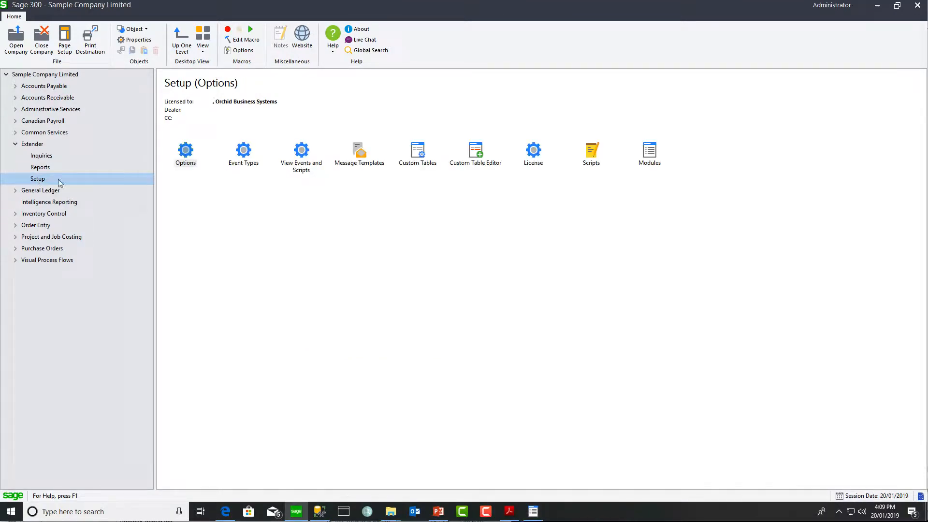
{"action": "double_click", "coordinate": [485, 159]}
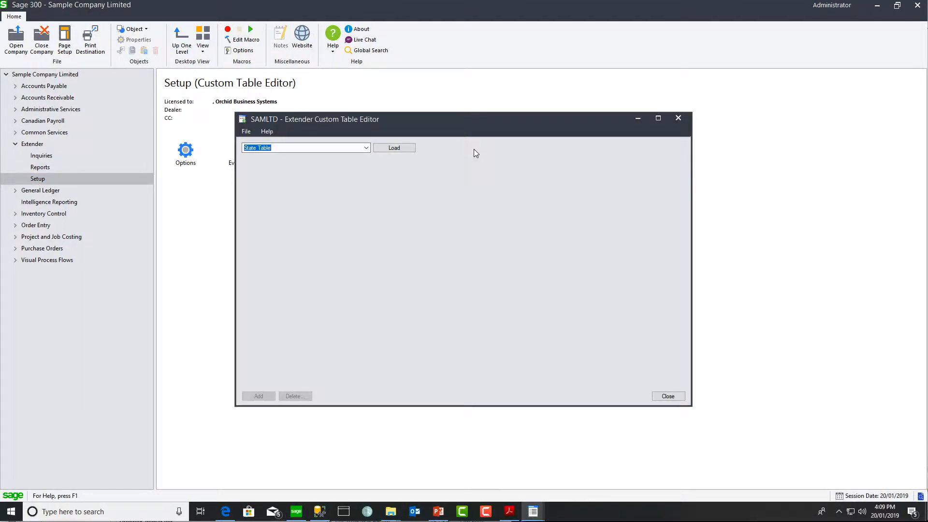
{"action": "left_click", "coordinate": [367, 148]}
{"action": "left_click", "coordinate": [367, 148]}
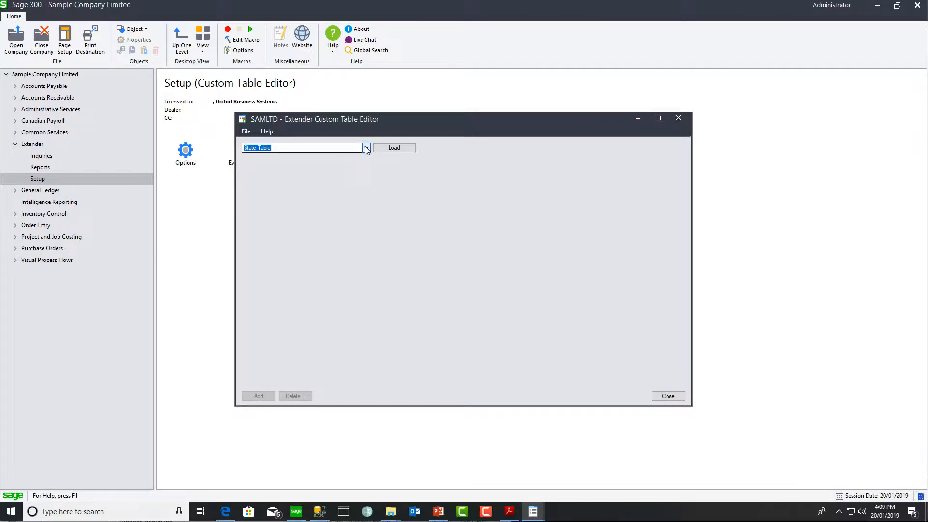
{"action": "left_click", "coordinate": [393, 148]}
{"action": "left_click", "coordinate": [495, 159]}
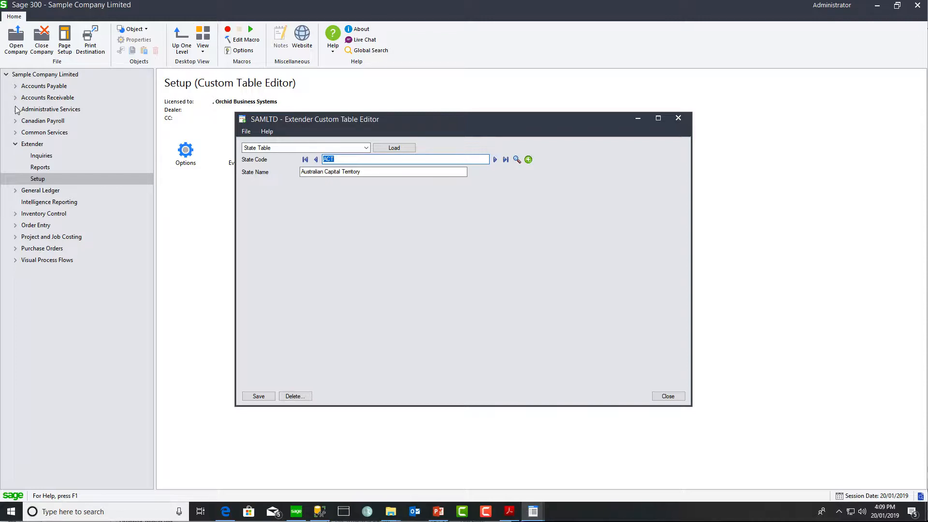
Open Security Groups for Extender 6.6A and examine the permissions for viewing and editing custom table records
{"action": "left_click", "coordinate": [32, 109]}
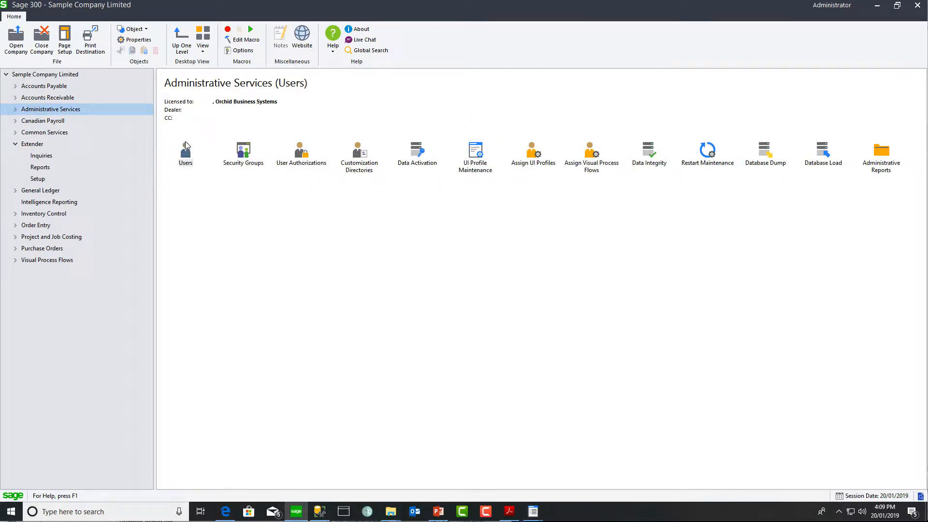
{"action": "double_click", "coordinate": [252, 153]}
{"action": "left_click", "coordinate": [521, 136]}
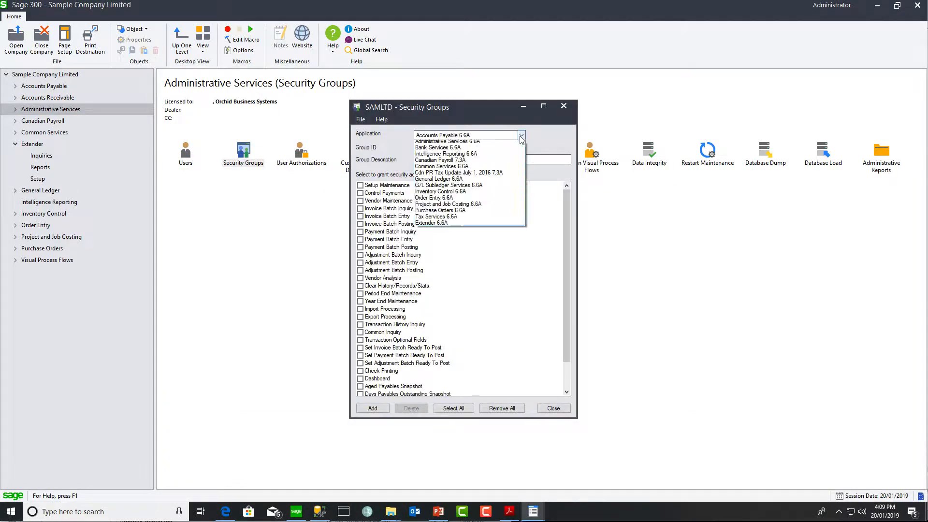
{"action": "left_click", "coordinate": [477, 238]}
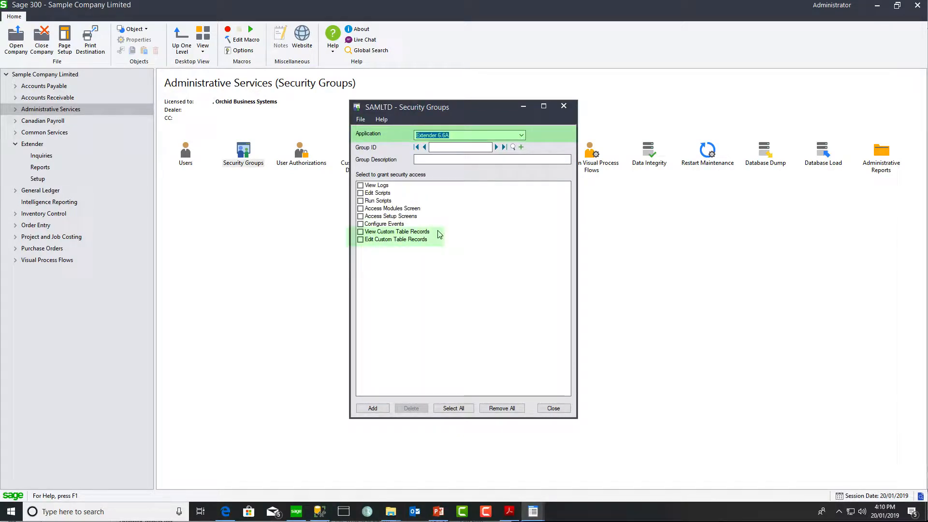
{"action": "left_click", "coordinate": [360, 232]}
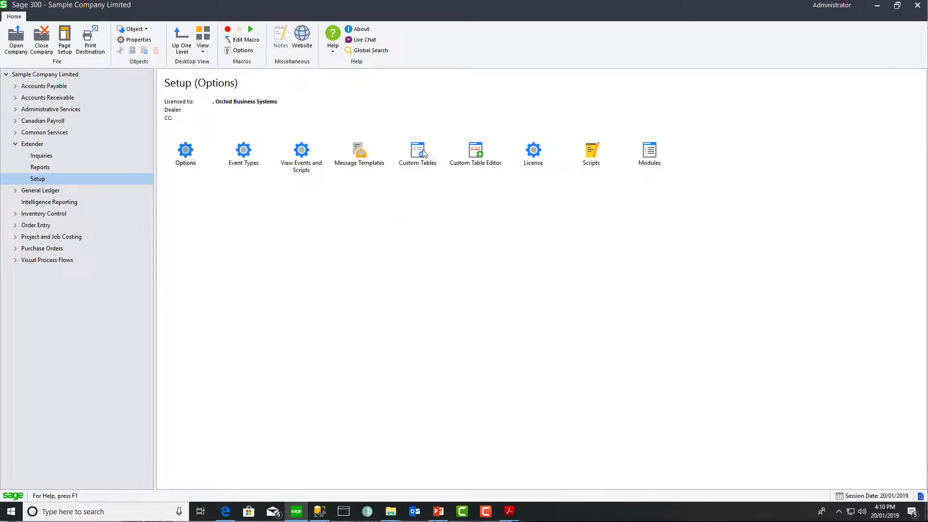
Load the ORCHID.STATEVALID.VISTATE definition in Extender's Custom Tables and insert a new field line after STATENAME
{"action": "double_click", "coordinate": [422, 153]}
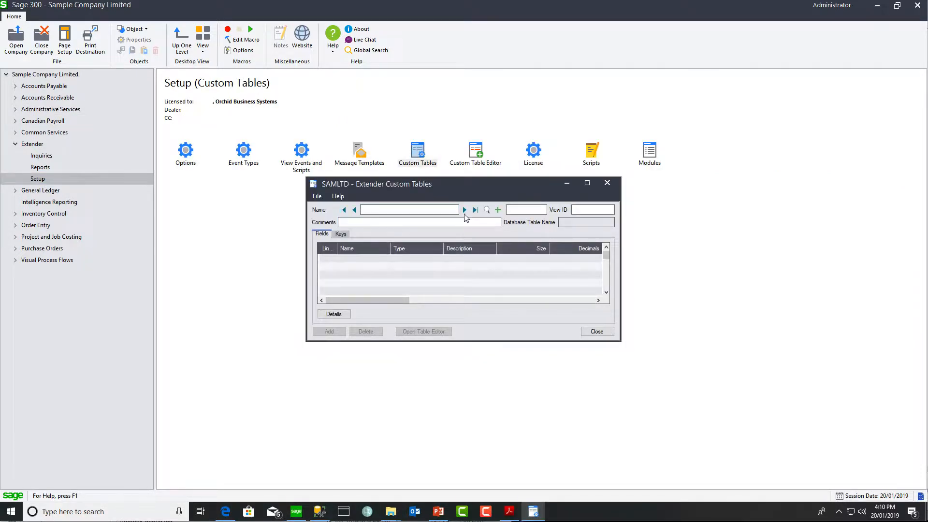
{"action": "left_click", "coordinate": [464, 210]}
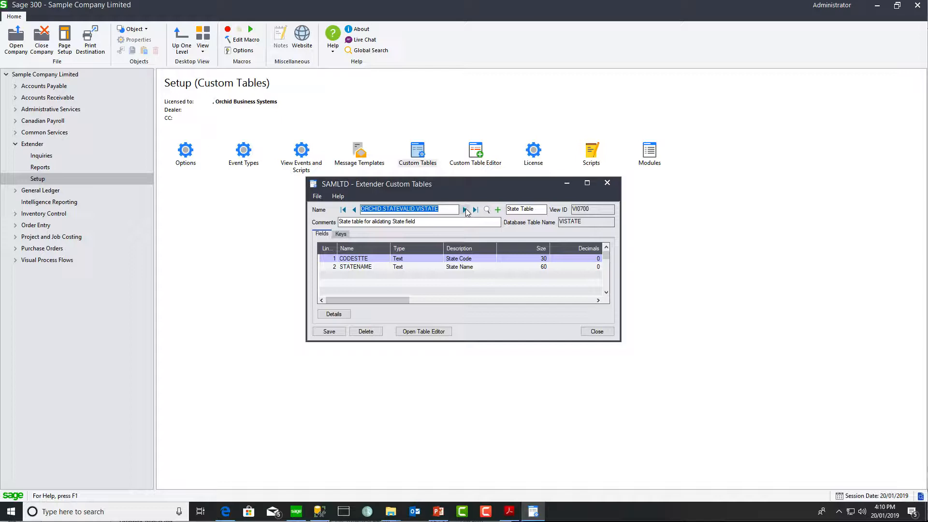
{"action": "left_click", "coordinate": [370, 267]}
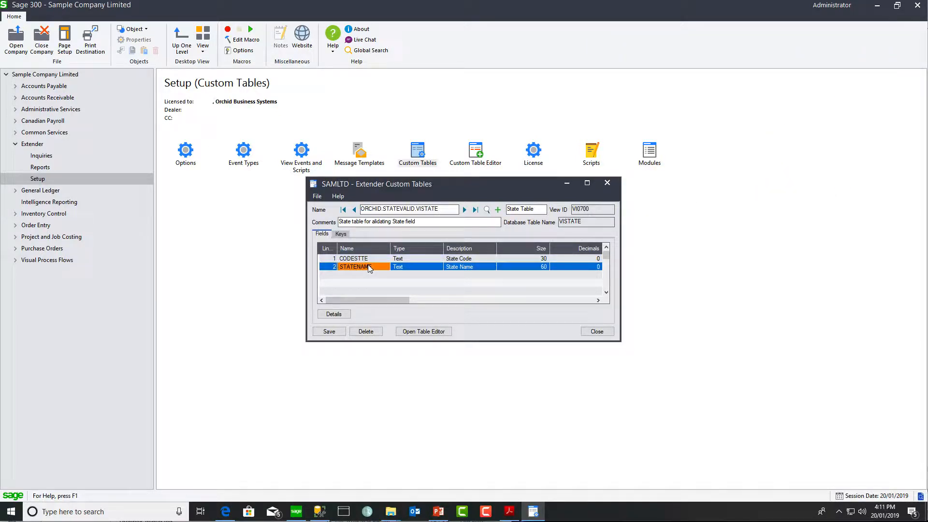
{"action": "key", "text": "Insert"}
{"action": "key", "text": "Tab"}
{"action": "key", "text": "shift+Tab"}
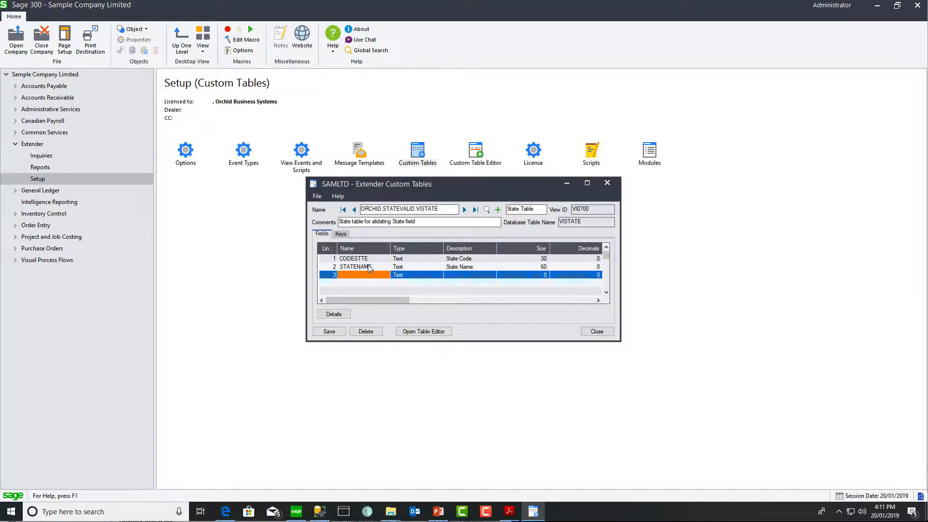
Name the new Text field COMMENT, set its description to Comment and size to 255, and save the table
{"action": "type", "text": "COMMENT"}
{"action": "key", "text": "Tab"}
{"action": "key", "text": "Tab"}
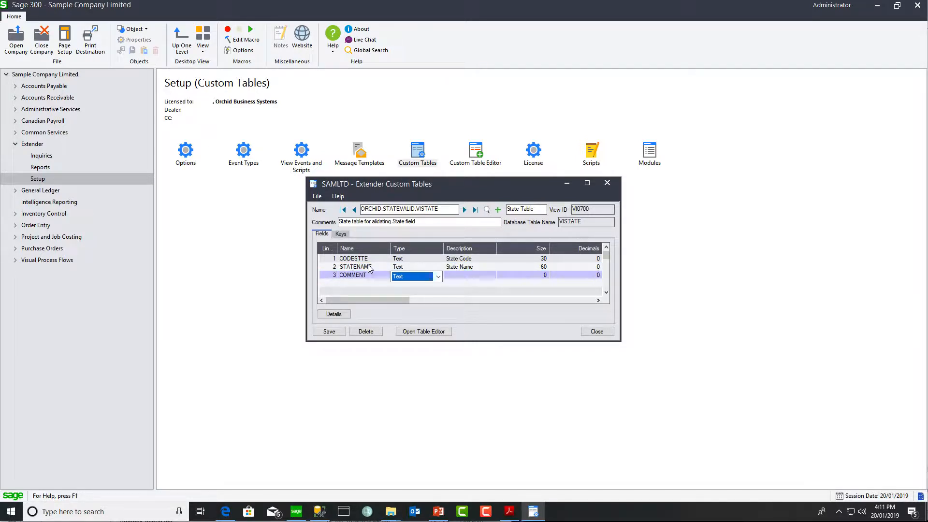
{"action": "type", "text": "Comment"}
{"action": "type", "text": "255"}
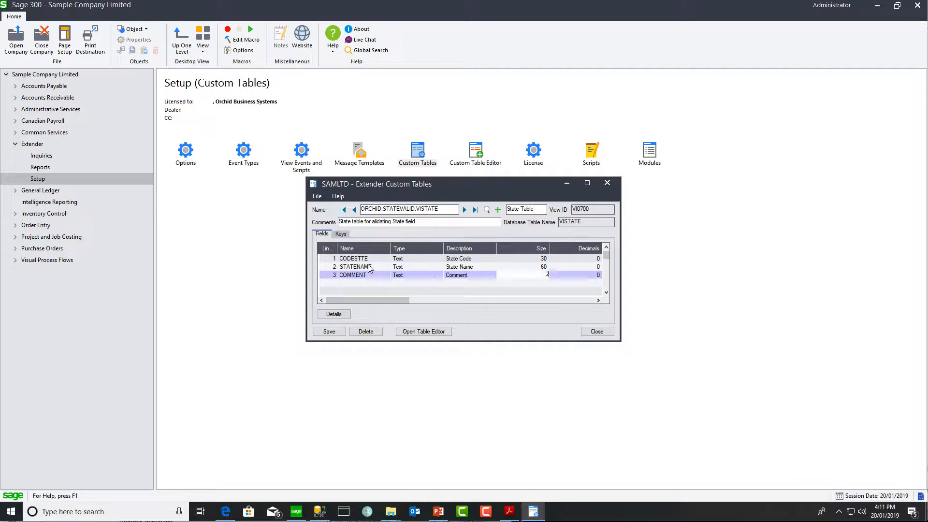
{"action": "key", "text": "Tab"}
{"action": "left_click", "coordinate": [328, 333]}
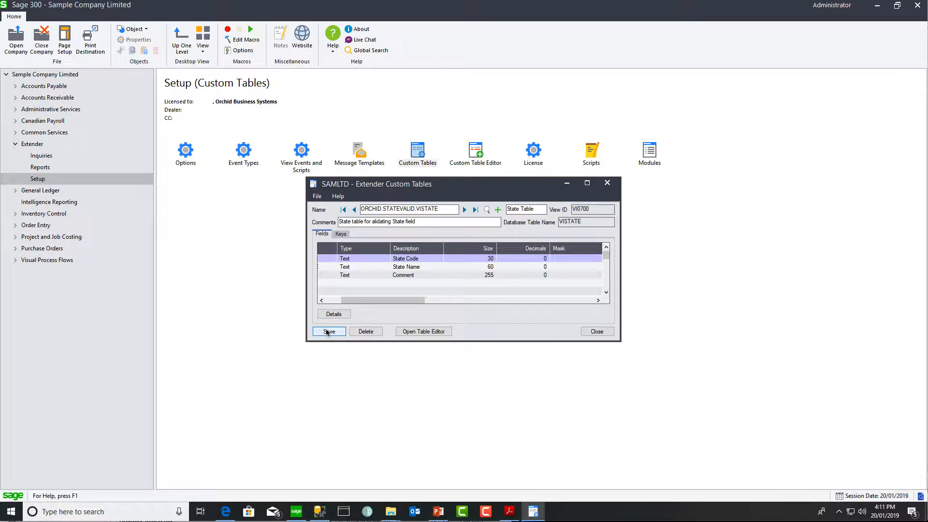
{"action": "left_click", "coordinate": [328, 332]}
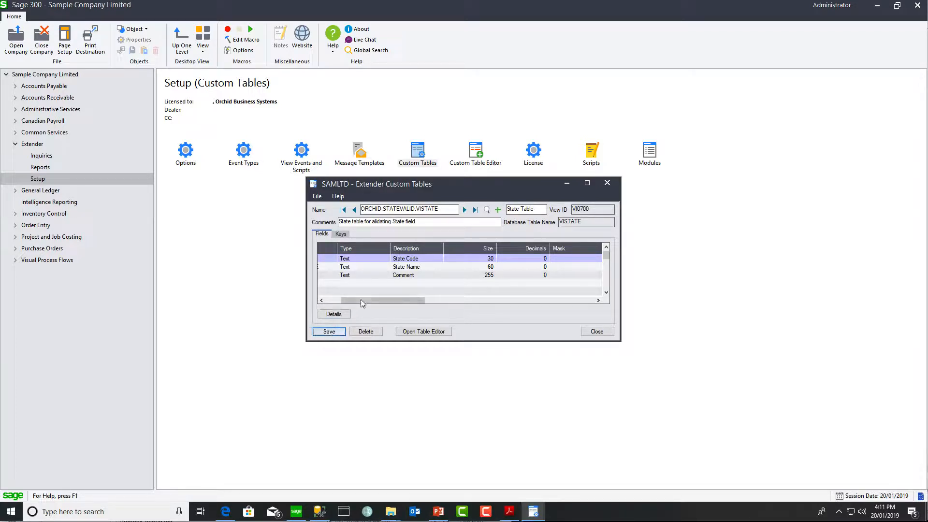
Open the State Table's record editor, enter a comment naming the manager on the ACT record, and save it
{"action": "left_click", "coordinate": [421, 333]}
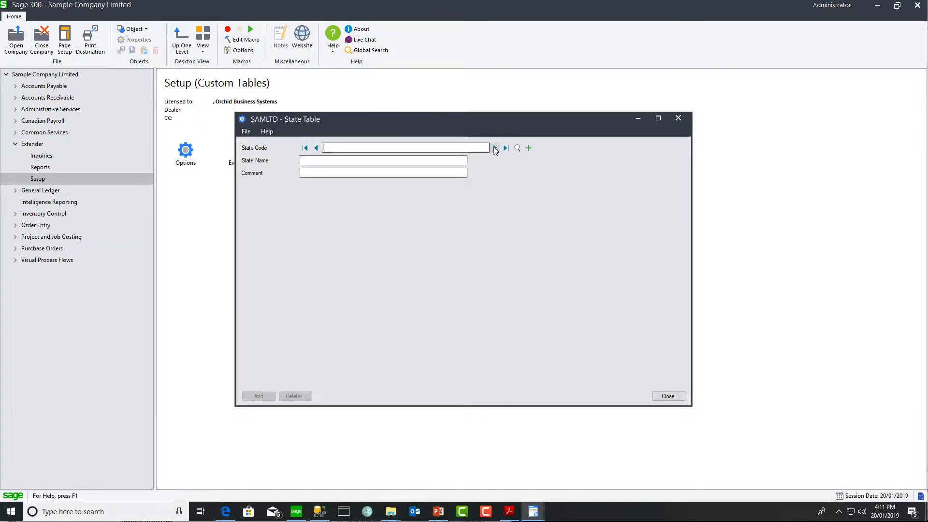
{"action": "left_click", "coordinate": [495, 149]}
{"action": "left_click", "coordinate": [402, 173]}
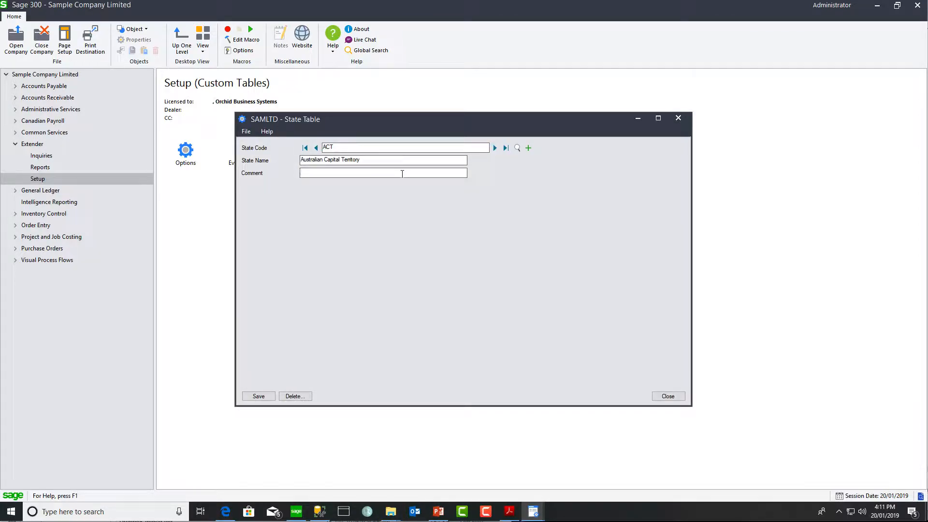
{"action": "type", "text": "Manager is Anne"}
{"action": "left_click", "coordinate": [260, 394]}
Enter a comment naming the manager on the NSW record and save it
{"action": "left_click", "coordinate": [495, 148]}
{"action": "left_click", "coordinate": [386, 173]}
{"action": "type", "text": "Manager is Steve"}
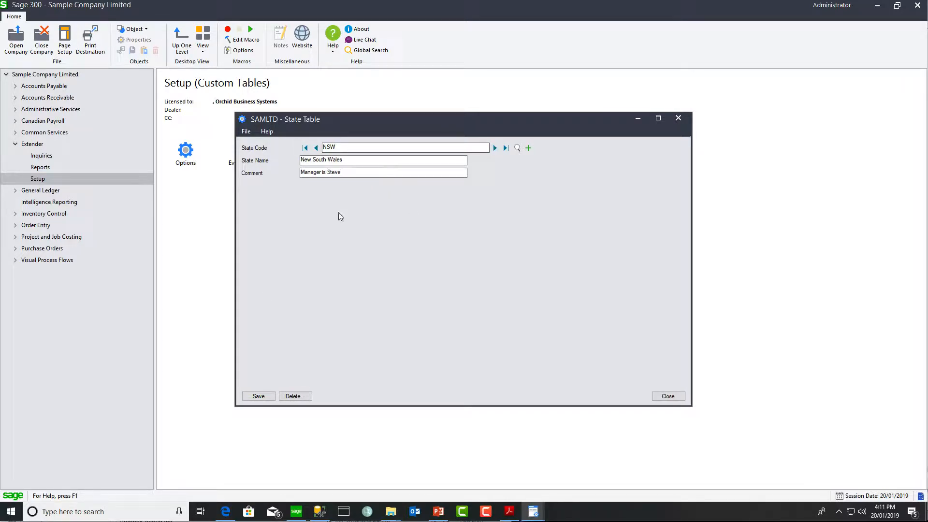
{"action": "left_click", "coordinate": [259, 397]}
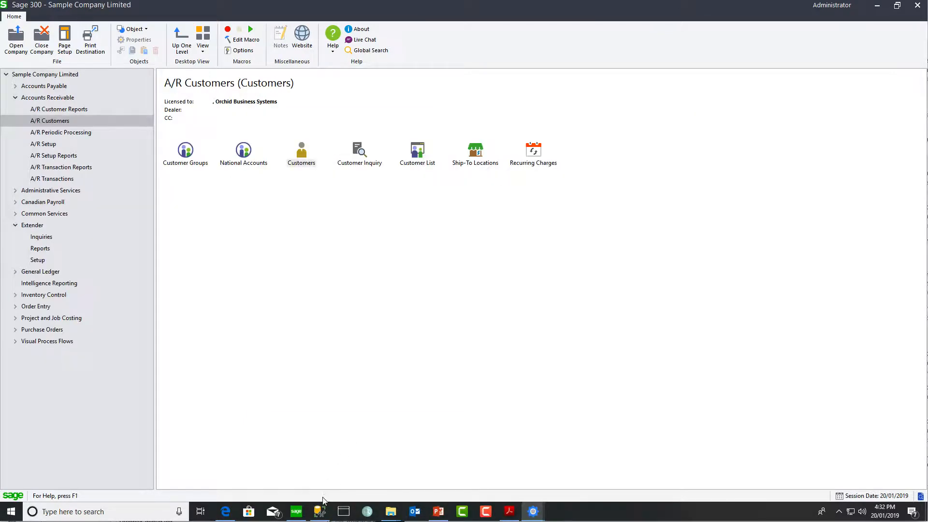
Switch to SQL Server Management Studio and examine the updated columns of the VISTATE table in the SAMLTD database
{"action": "left_click", "coordinate": [318, 513]}
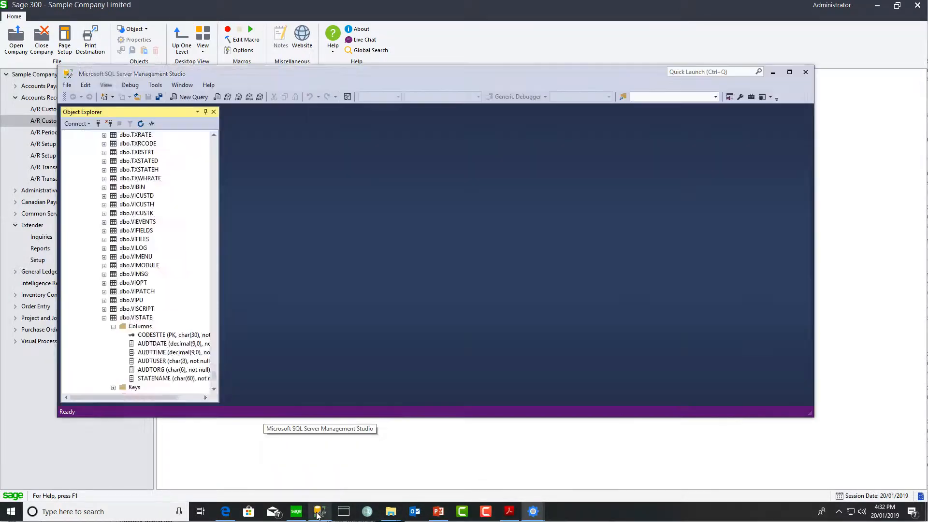
{"action": "left_click", "coordinate": [76, 143]}
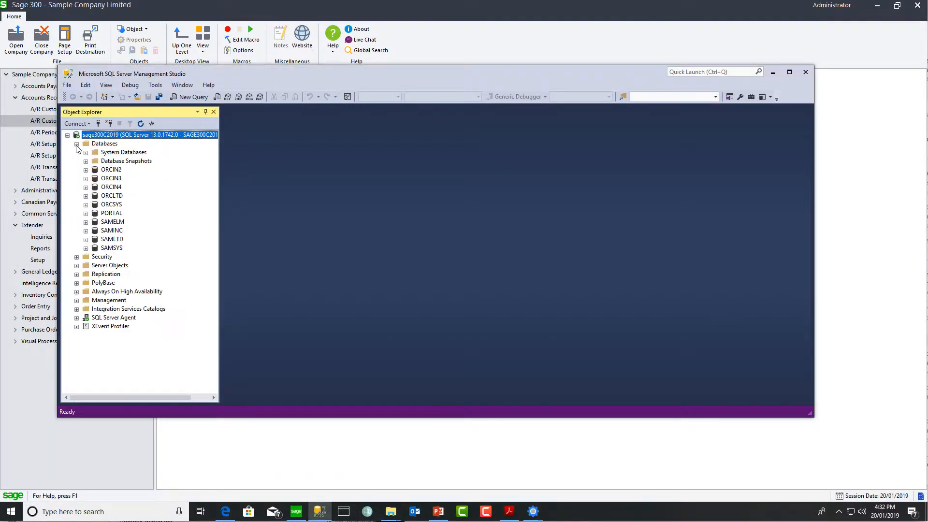
{"action": "left_click", "coordinate": [86, 239]}
{"action": "left_click", "coordinate": [95, 257]}
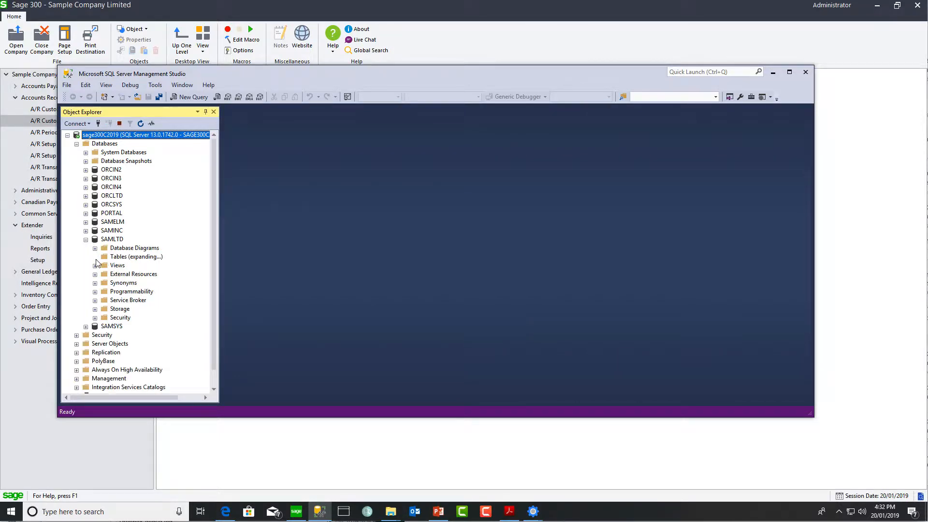
{"action": "left_click_drag", "start_coordinate": [214, 140], "coordinate": [222, 376]}
{"action": "left_click", "coordinate": [104, 239]}
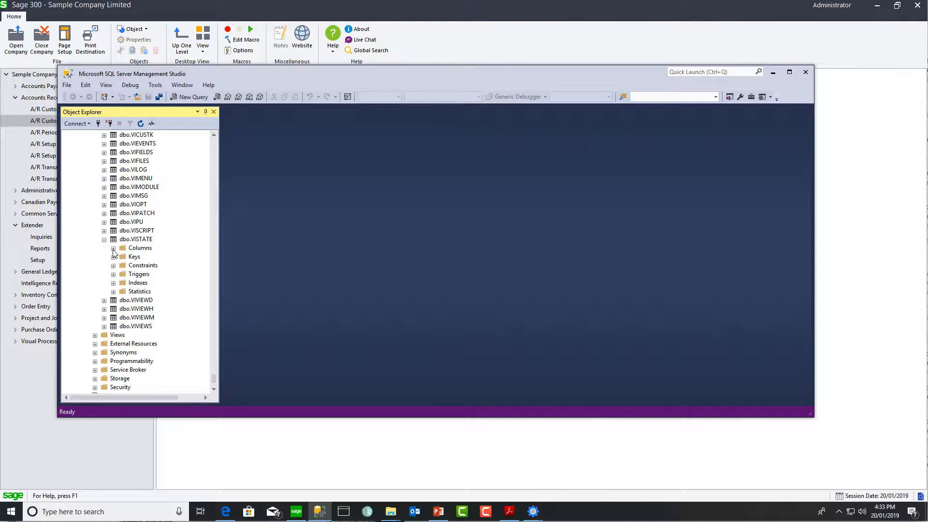
{"action": "left_click", "coordinate": [113, 248]}
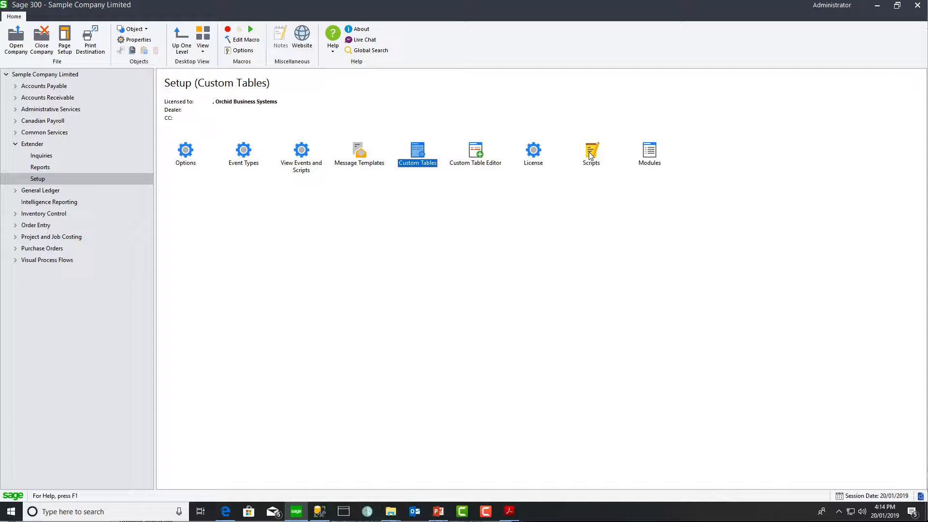
Upload the script ORCHID.STATEVALID.ValidateStateCodes from the Extender 101 folder into Extender Scripts
{"action": "double_click", "coordinate": [590, 151]}
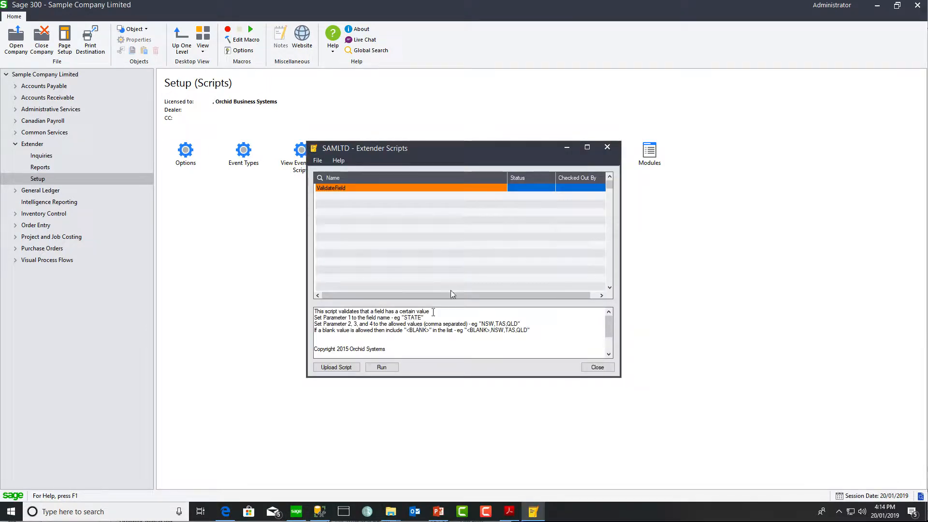
{"action": "left_click", "coordinate": [336, 367]}
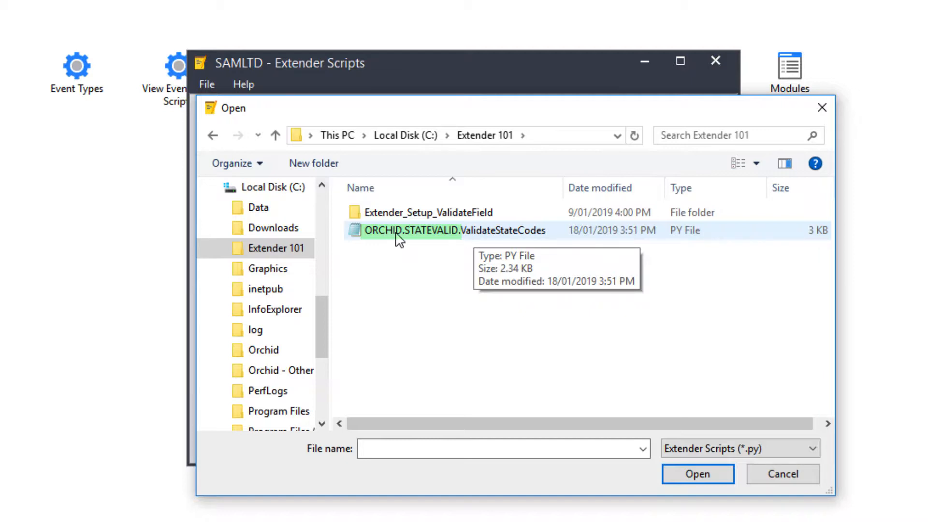
{"action": "left_click", "coordinate": [473, 231]}
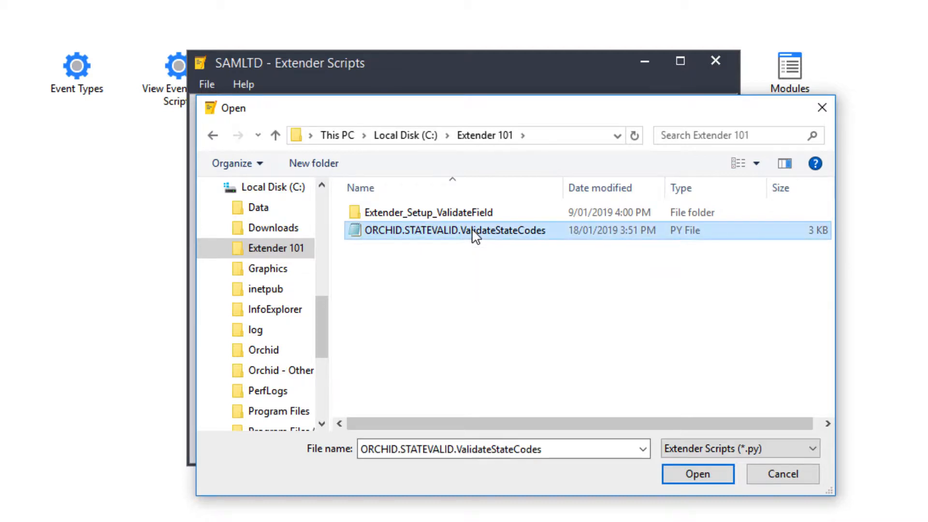
{"action": "left_click", "coordinate": [698, 474]}
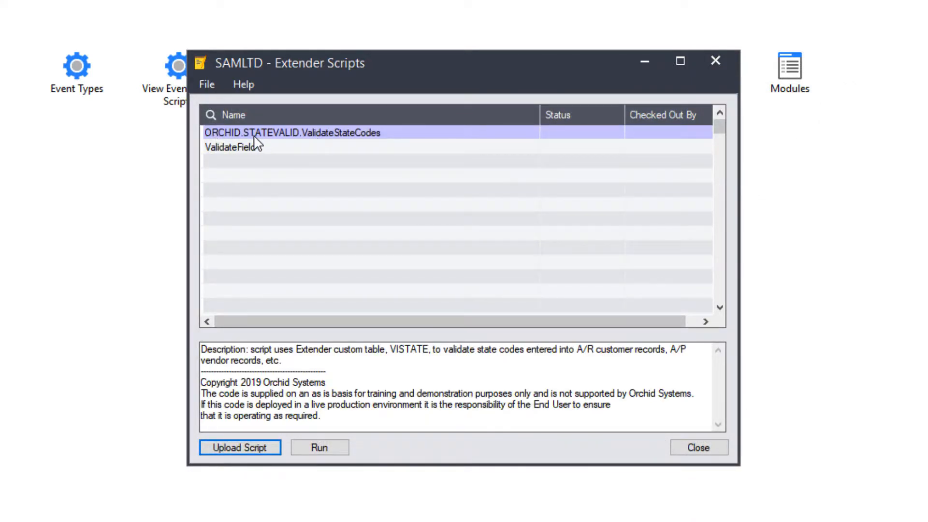
Open the ORCHID.STATEVALID.ValidateStateCodes script for editing and examine its accpac import, vVISTATE global variable and onOpen function
{"action": "right_click", "coordinate": [372, 139]}
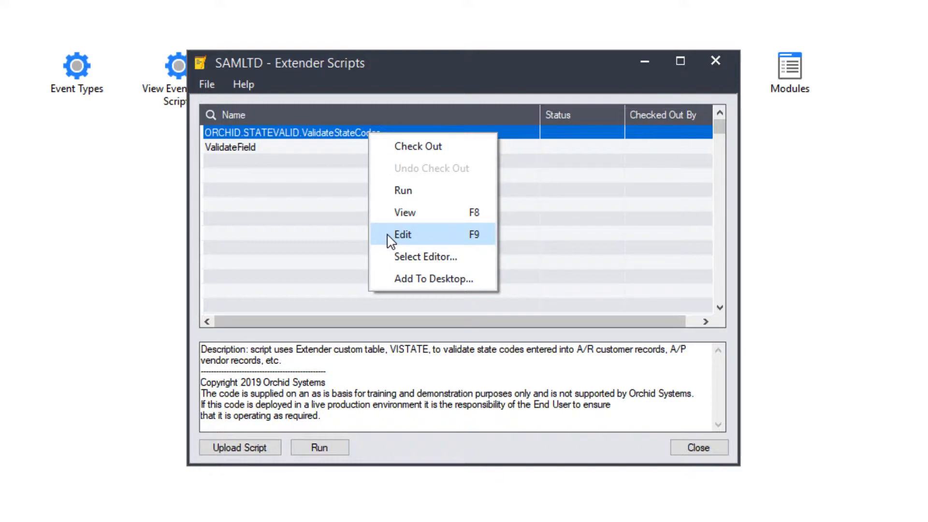
{"action": "left_click", "coordinate": [403, 235]}
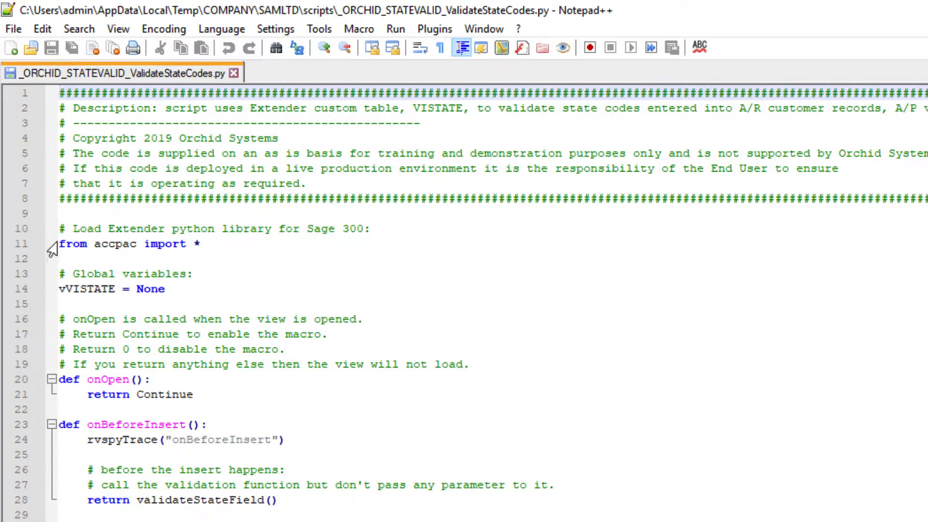
{"action": "left_click_drag", "start_coordinate": [60, 242], "coordinate": [204, 246]}
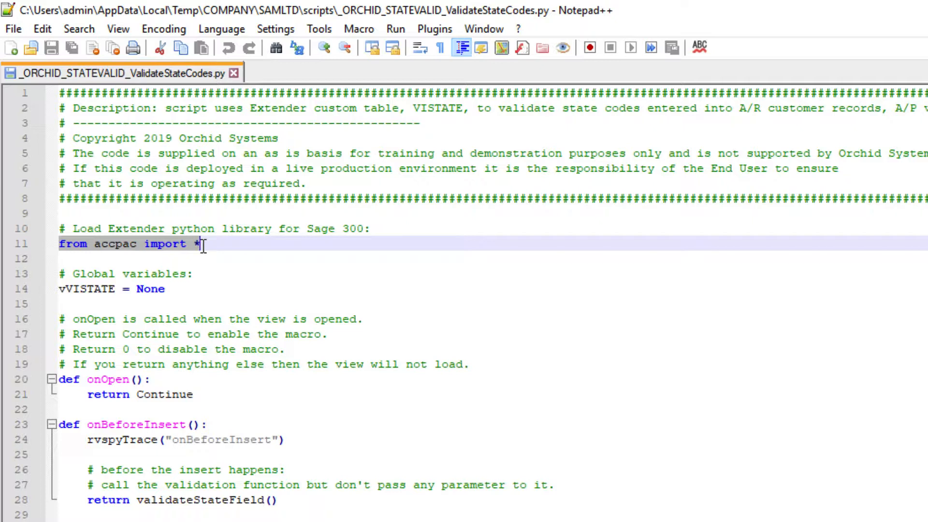
{"action": "left_click", "coordinate": [59, 289]}
{"action": "left_click_drag", "start_coordinate": [59, 289], "coordinate": [169, 293]}
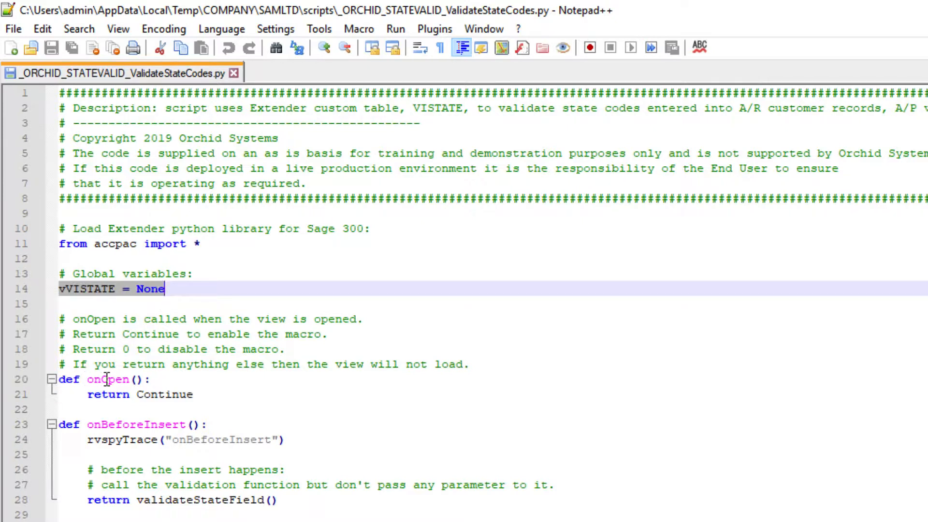
{"action": "left_click_drag", "start_coordinate": [87, 394], "coordinate": [193, 395]}
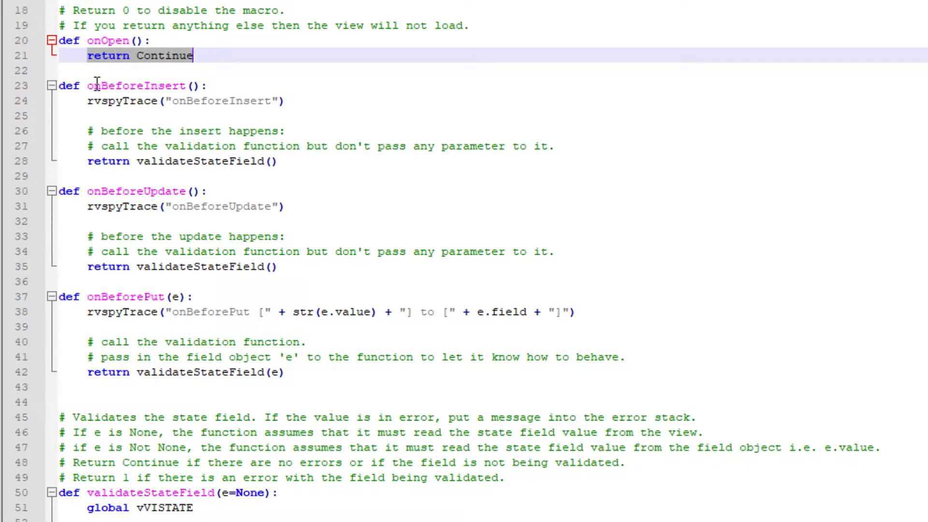
Examine the onBeforeInsert and onBeforePut functions, including their rvspyTrace lines and validateStateField calls
{"action": "left_click", "coordinate": [67, 160]}
{"action": "left_click_drag", "start_coordinate": [67, 160], "coordinate": [309, 161]}
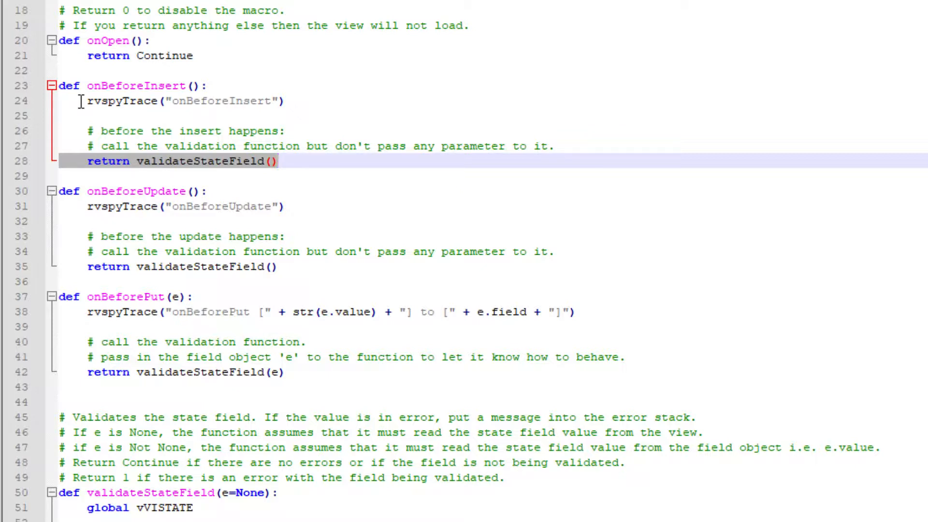
{"action": "left_click_drag", "start_coordinate": [81, 102], "coordinate": [289, 101]}
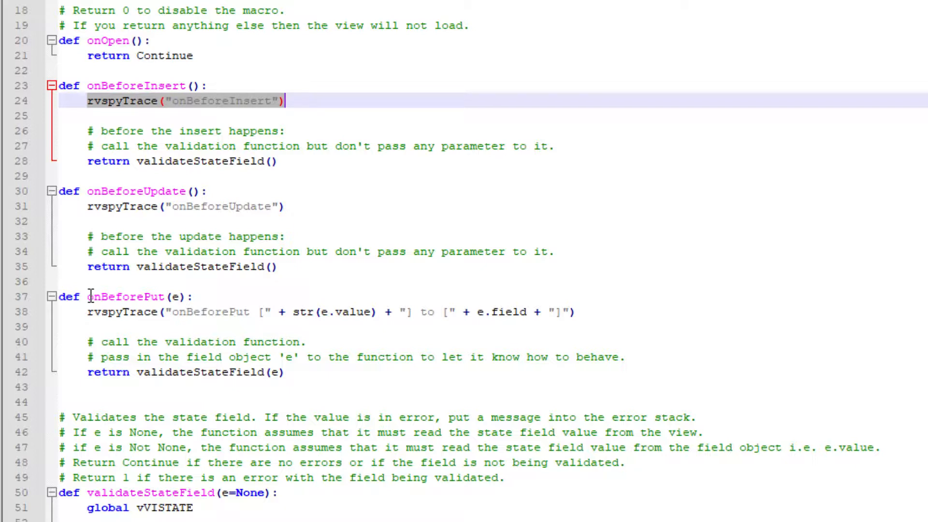
{"action": "left_click_drag", "start_coordinate": [88, 296], "coordinate": [164, 296]}
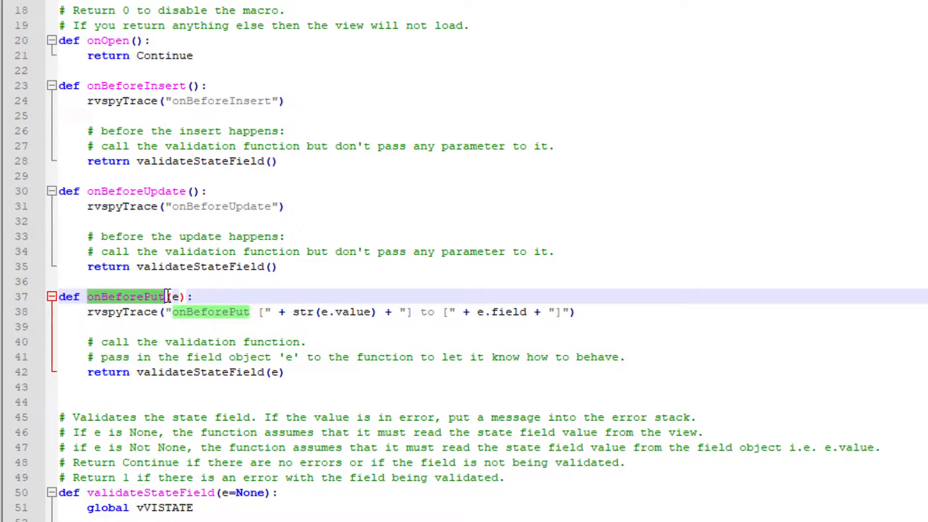
{"action": "left_click", "coordinate": [83, 312]}
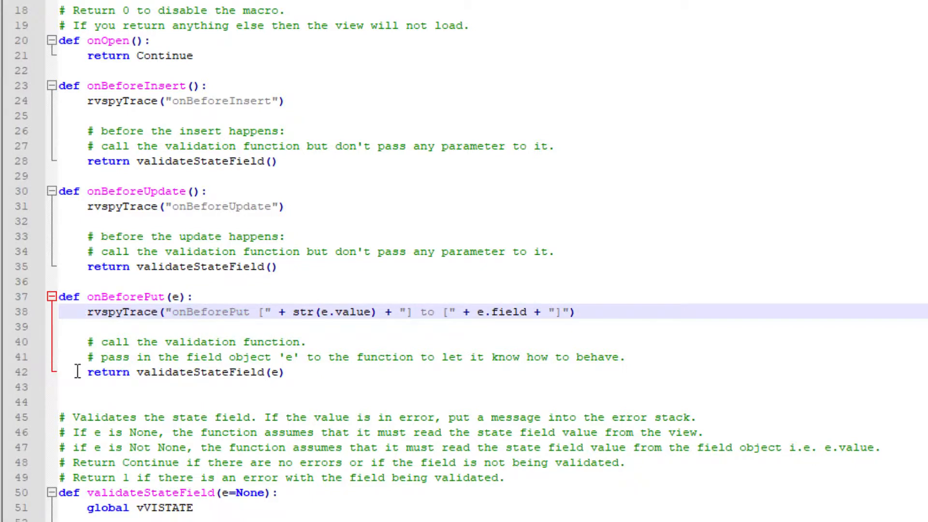
{"action": "left_click_drag", "start_coordinate": [88, 371], "coordinate": [288, 372]}
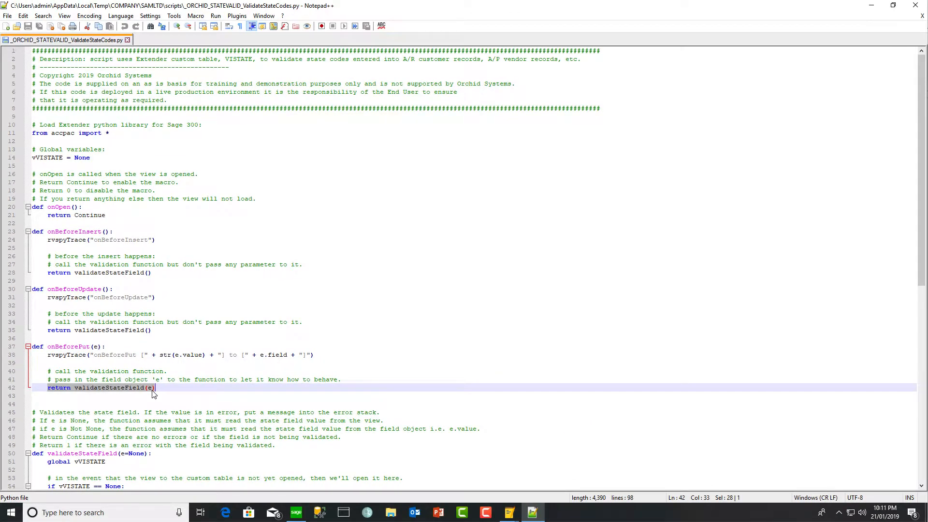
Examine how validateStateField declares the global vVISTATE and opens the ORCHID.STATEVALID.VISTATE view
{"action": "scroll", "coordinate": [153, 394], "scroll_direction": "down", "scroll_amount": 15}
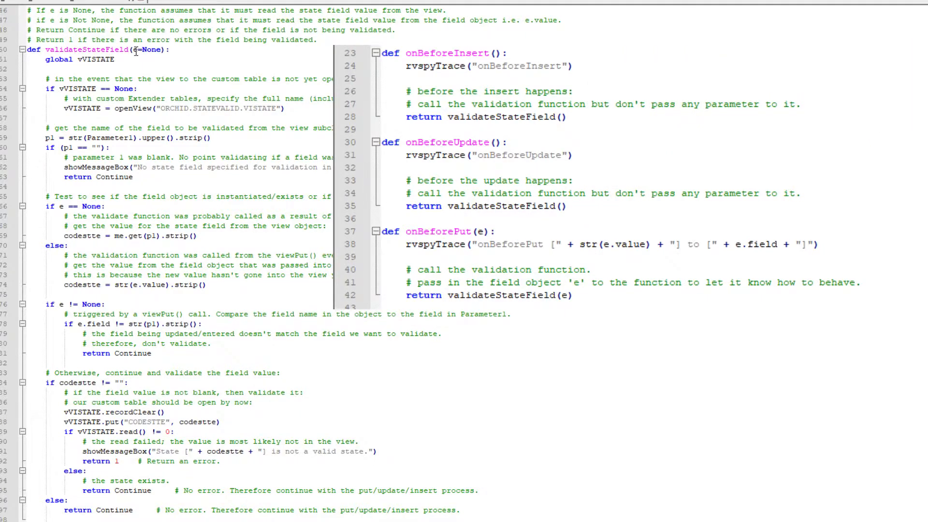
{"action": "left_click_drag", "start_coordinate": [29, 62], "coordinate": [124, 61]}
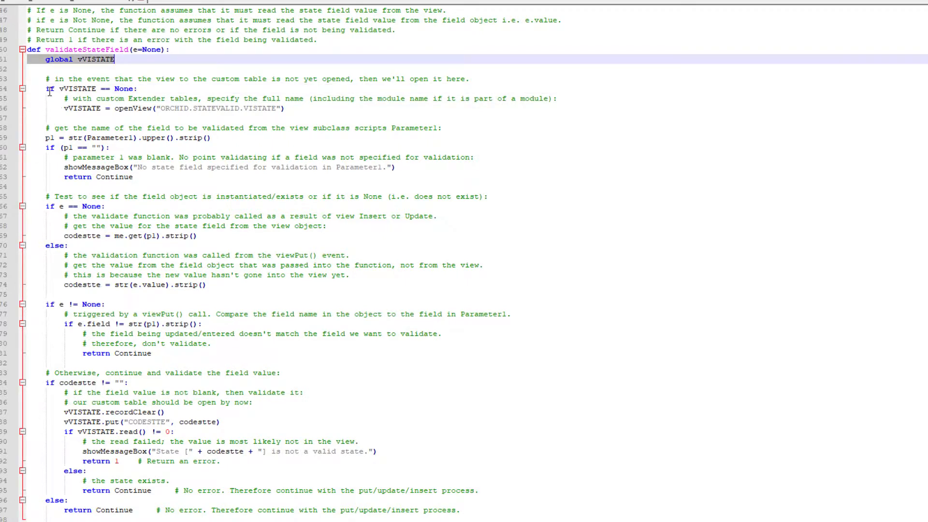
{"action": "left_click_drag", "start_coordinate": [29, 88], "coordinate": [151, 89]}
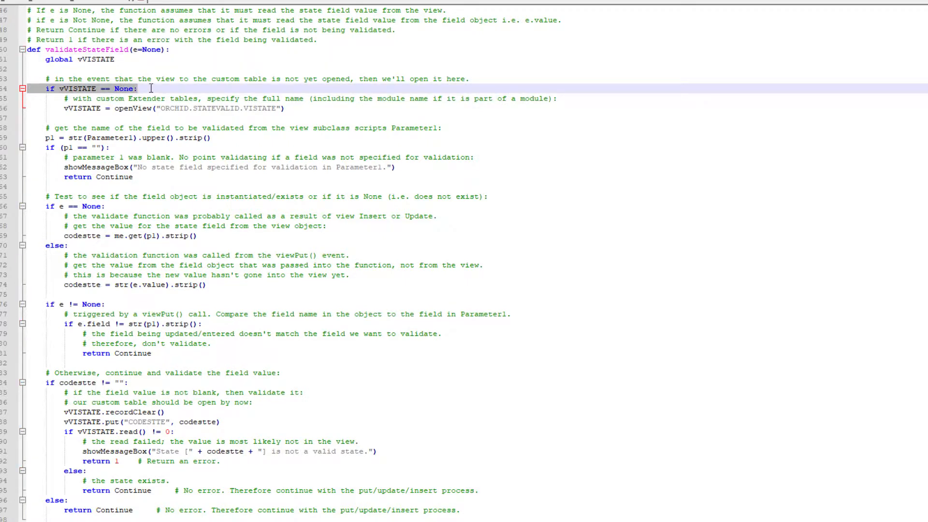
{"action": "left_click", "coordinate": [60, 108]}
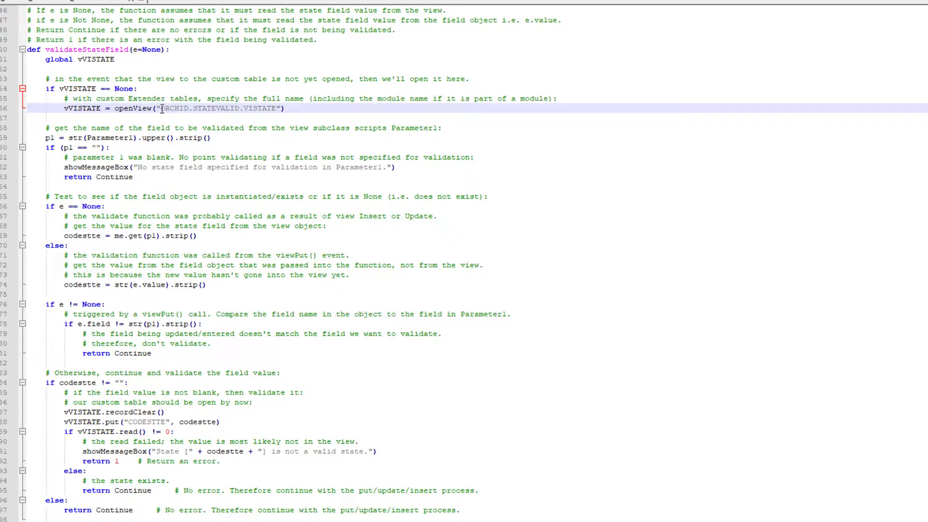
{"action": "left_click_drag", "start_coordinate": [162, 108], "coordinate": [277, 109]}
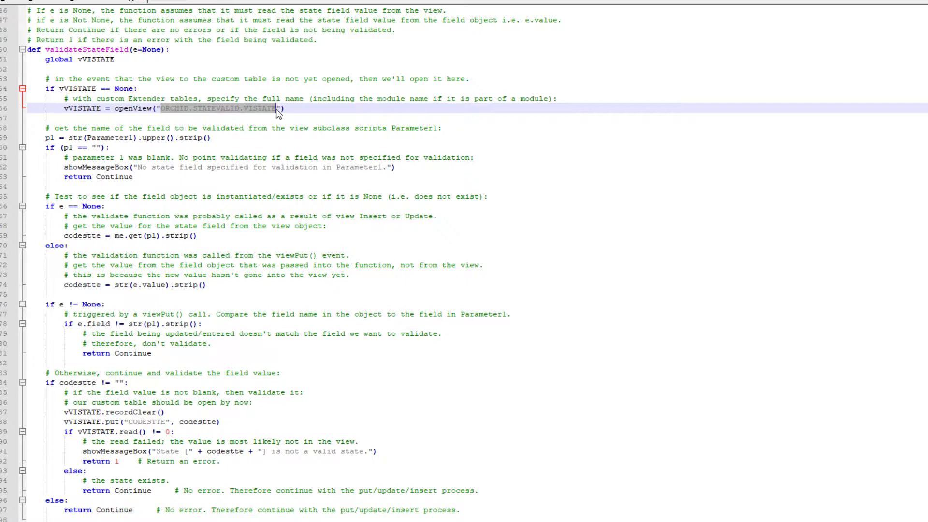
Examine how validateStateField reads Parameter1 and handles a blank field name
{"action": "left_click", "coordinate": [28, 139]}
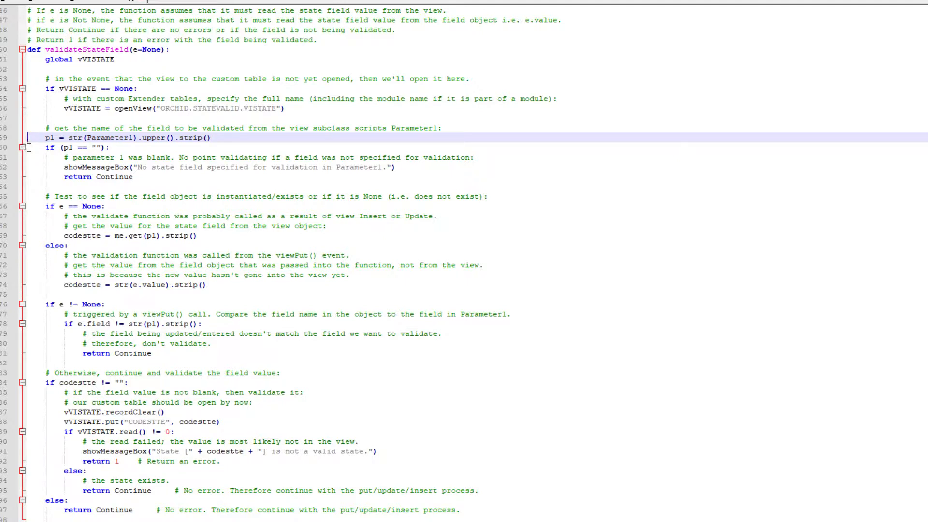
{"action": "left_click", "coordinate": [29, 148]}
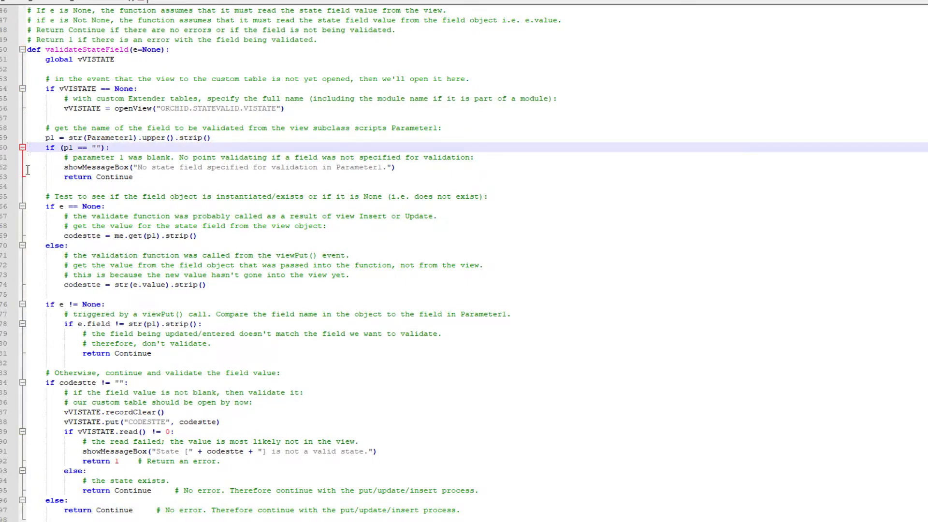
{"action": "left_click", "coordinate": [27, 168]}
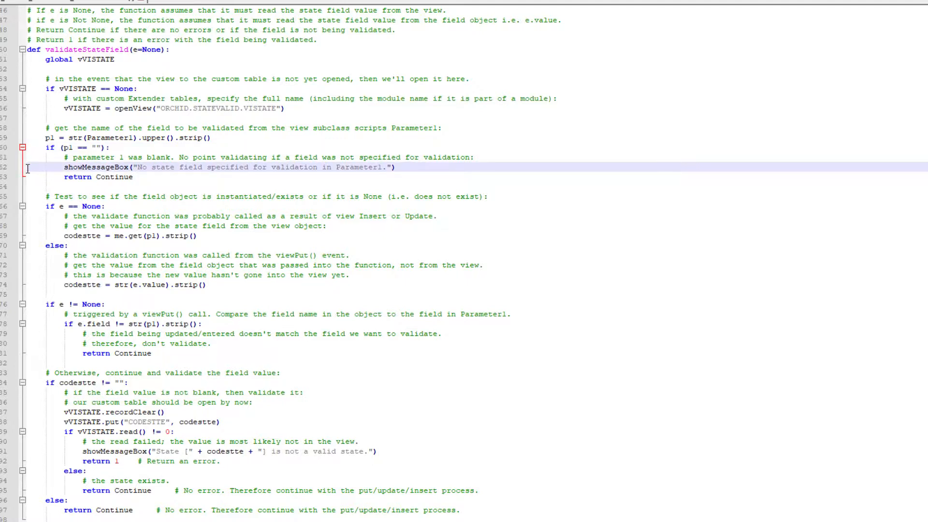
{"action": "left_click", "coordinate": [27, 175]}
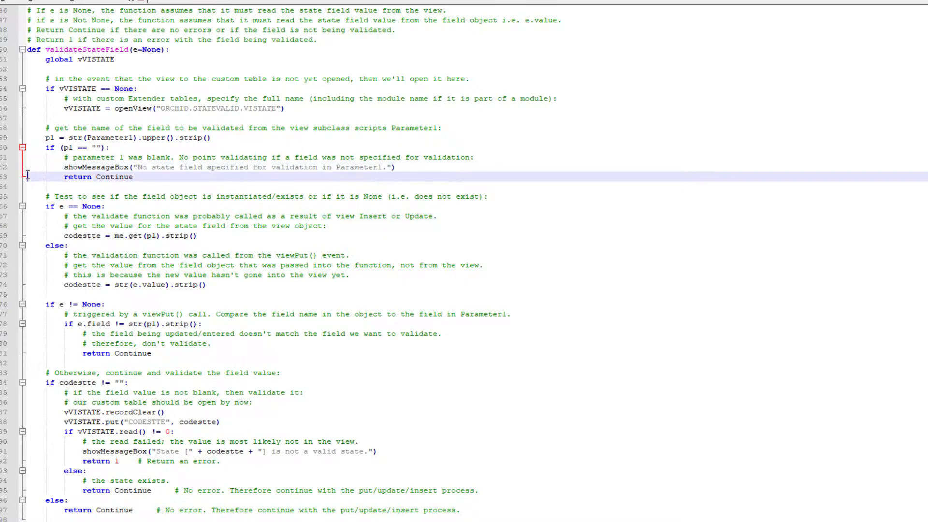
Examine how validateStateField gets the state code from the view or field object and compares the field with Parameter1
{"action": "left_click", "coordinate": [29, 206]}
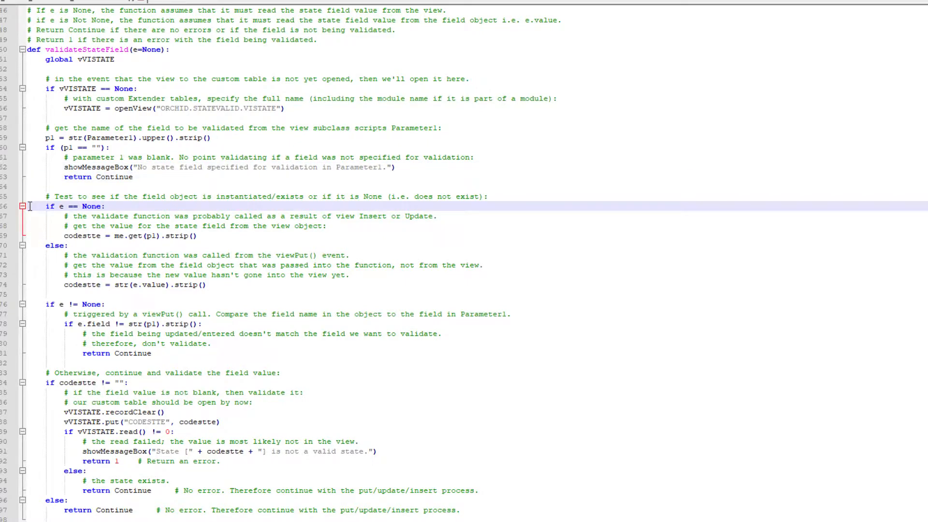
{"action": "left_click", "coordinate": [29, 237]}
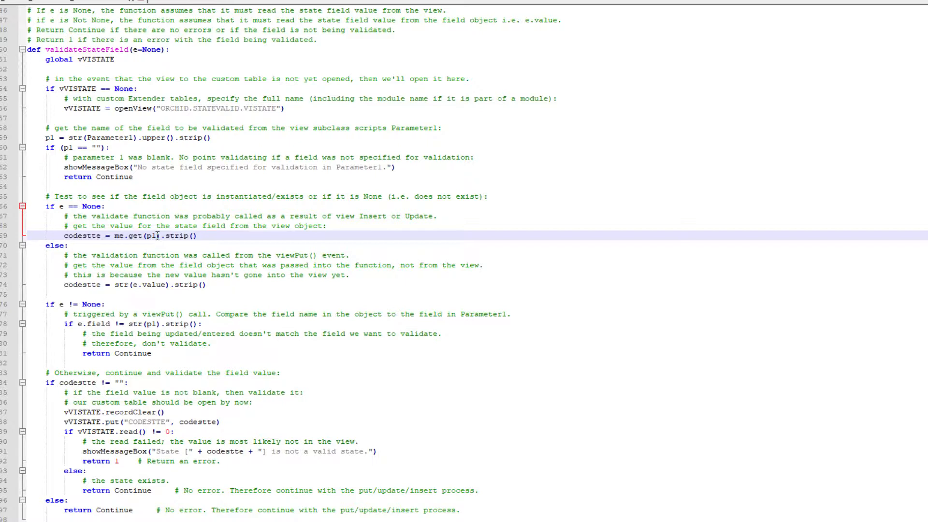
{"action": "left_click", "coordinate": [30, 246]}
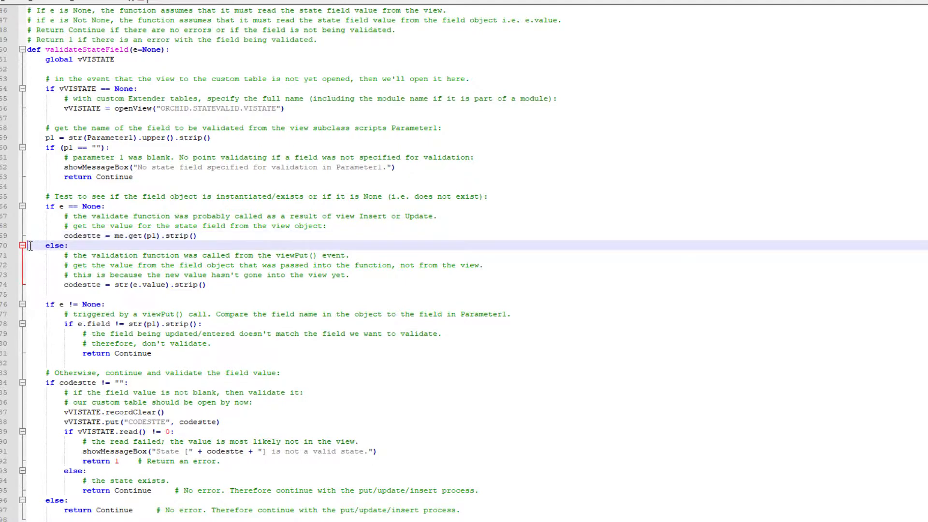
{"action": "left_click", "coordinate": [29, 285]}
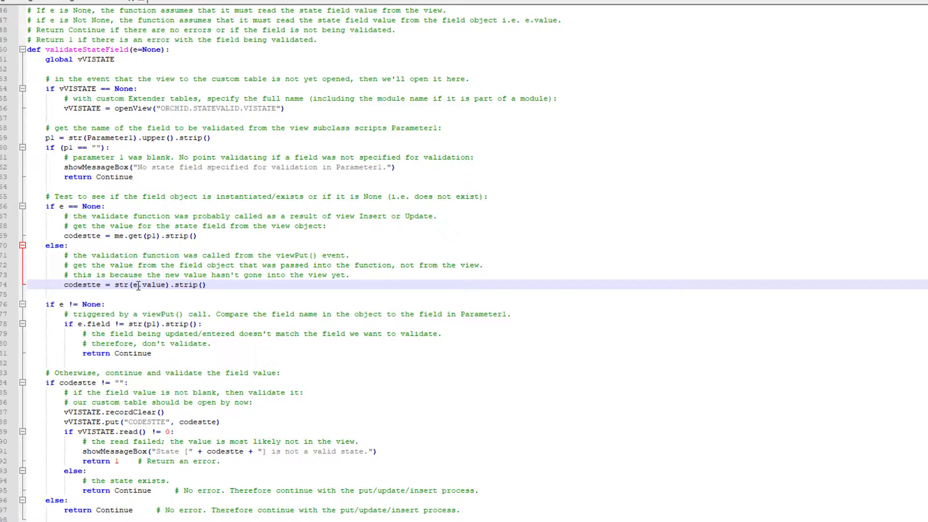
{"action": "left_click", "coordinate": [34, 305]}
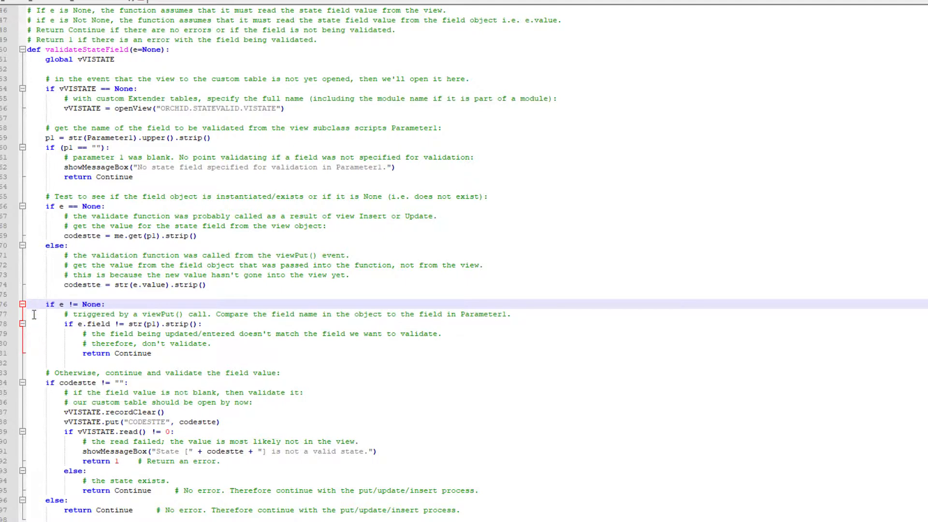
{"action": "left_click", "coordinate": [31, 324]}
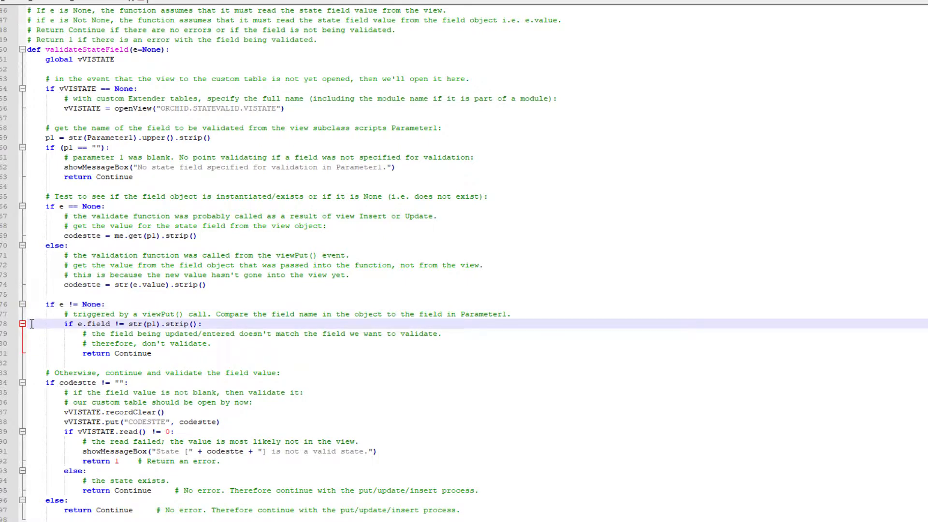
{"action": "left_click", "coordinate": [31, 352]}
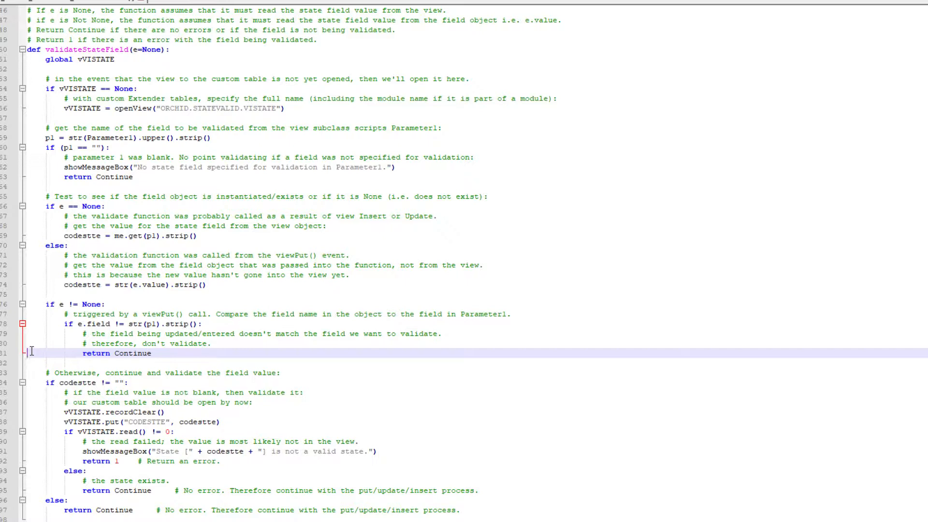
Examine the code that looks up a non-blank state code in VISTATE and returns an error for invalid states
{"action": "left_click", "coordinate": [31, 385]}
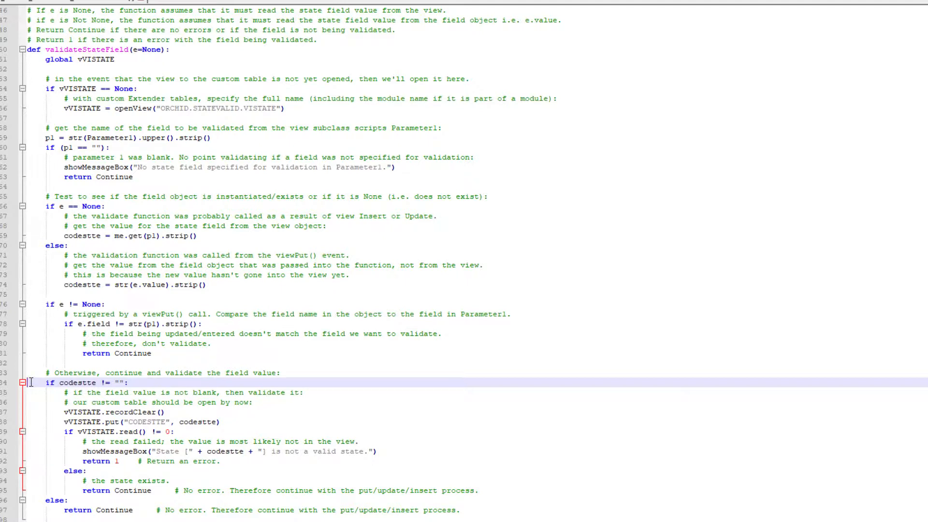
{"action": "left_click", "coordinate": [30, 413]}
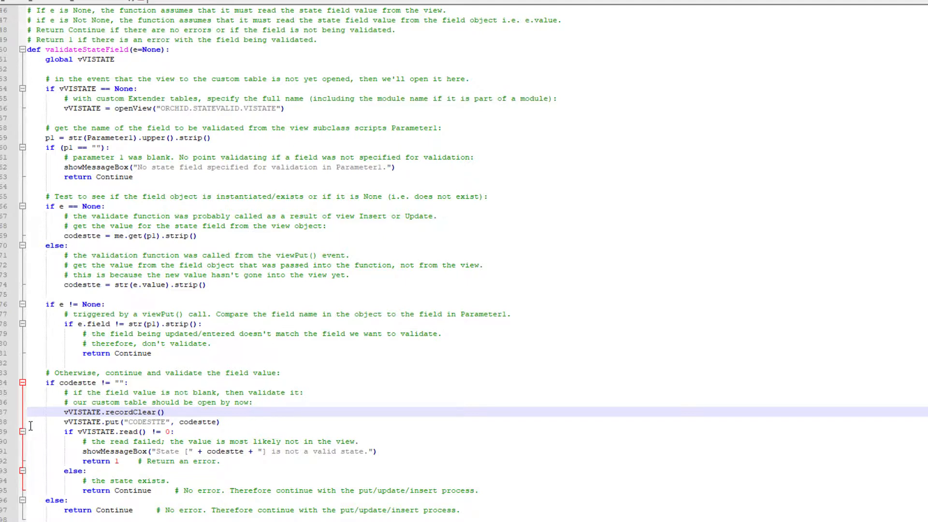
{"action": "left_click", "coordinate": [30, 426]}
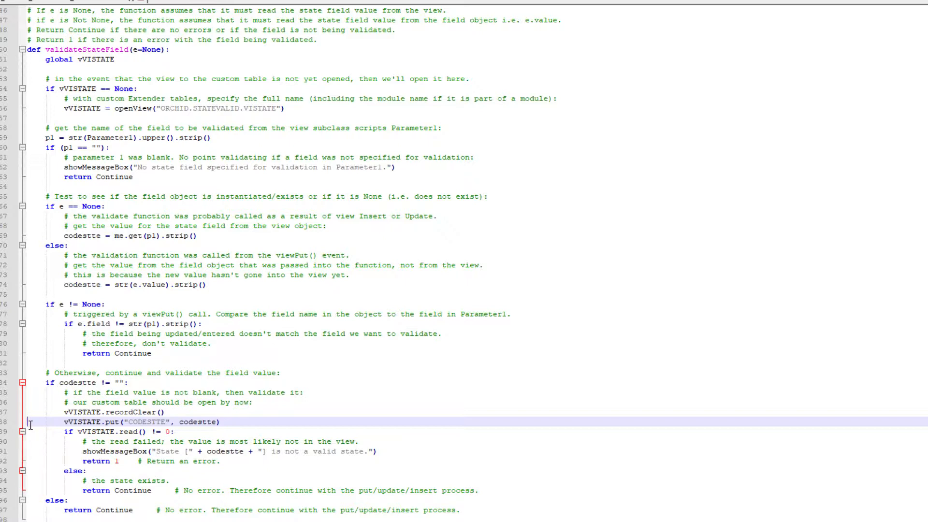
{"action": "left_click", "coordinate": [30, 433]}
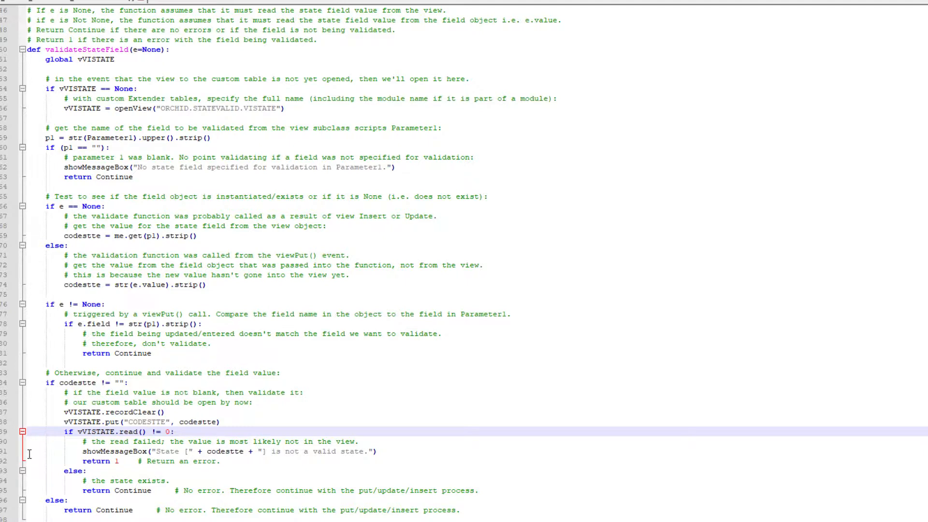
{"action": "left_click", "coordinate": [28, 451]}
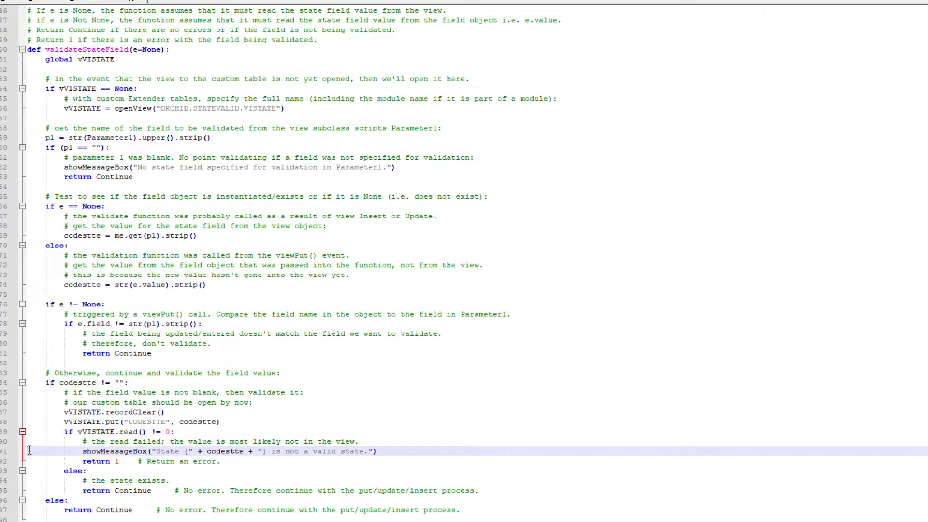
{"action": "left_click", "coordinate": [27, 462]}
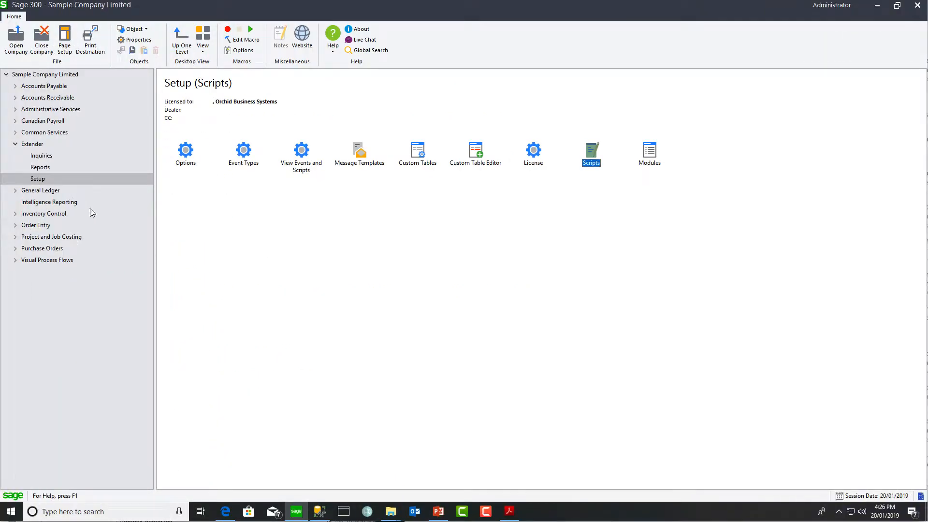
Switch to Sage 300, open View Events and Scripts for the AR0024 Customers view, and set its ValidateField script to inactive
{"action": "left_click", "coordinate": [301, 151]}
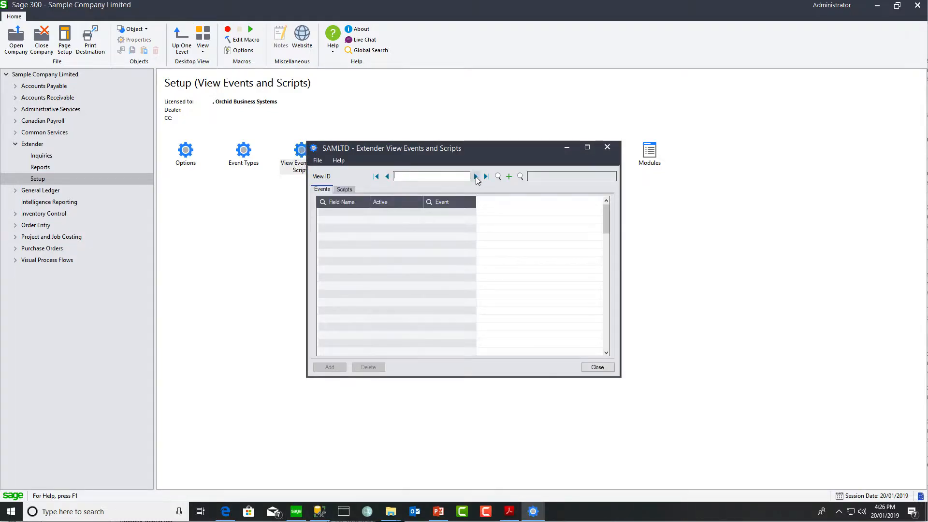
{"action": "left_click", "coordinate": [475, 176]}
{"action": "left_click", "coordinate": [352, 190]}
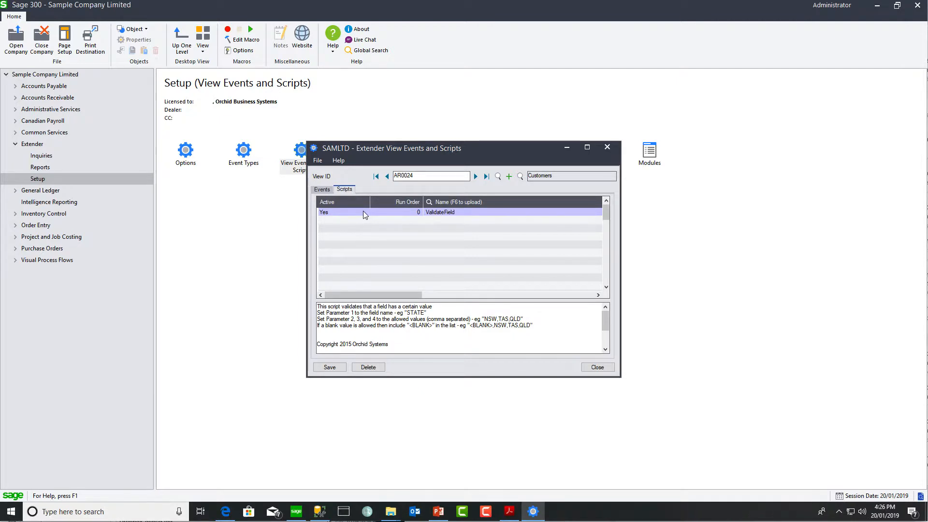
{"action": "double_click", "coordinate": [329, 211]}
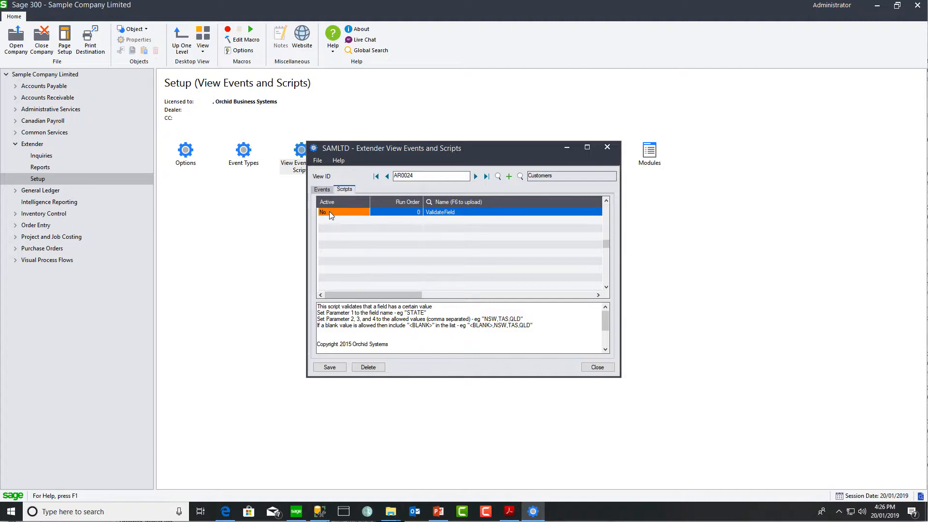
Remove the ValidateField script from the AR0024 Customers view and add the ORCHID.STATEVALID.ValidateStateCodes script instead
{"action": "key", "text": "Delete"}
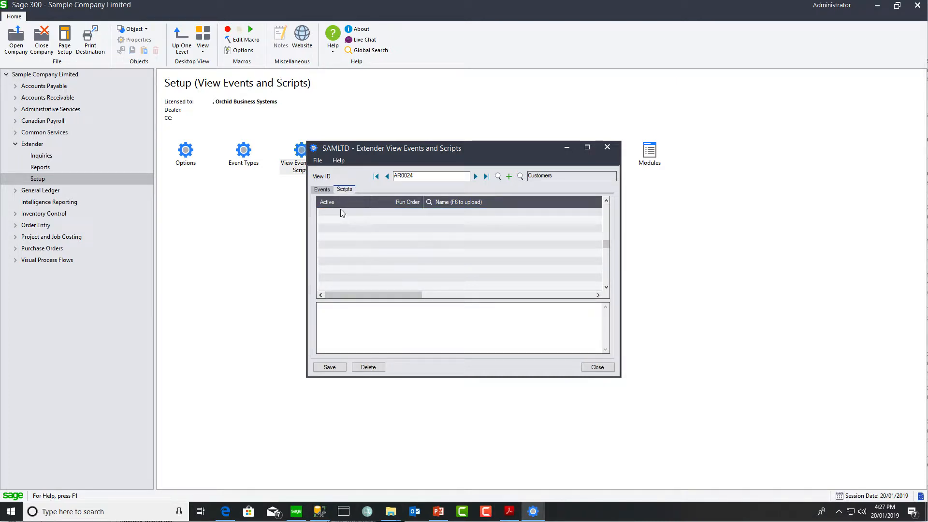
{"action": "left_click", "coordinate": [341, 209]}
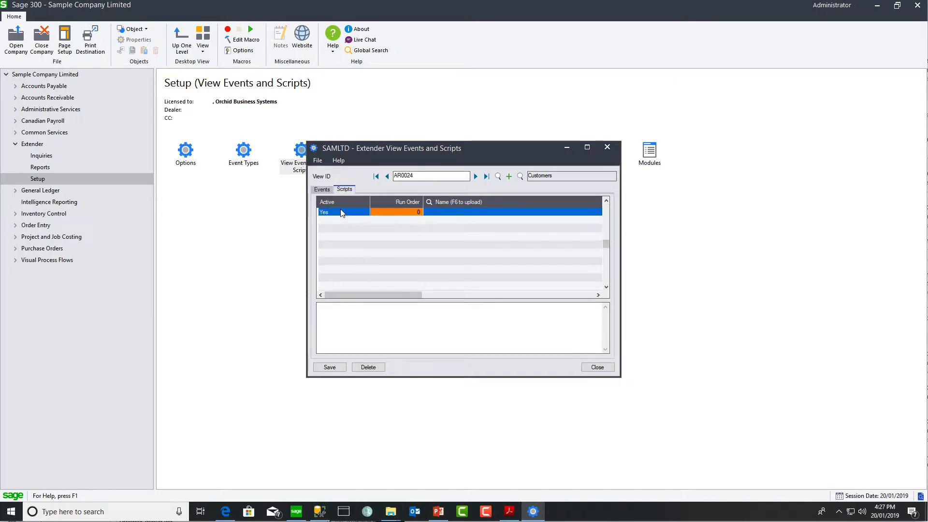
{"action": "left_click", "coordinate": [438, 212]}
{"action": "left_click", "coordinate": [415, 203]}
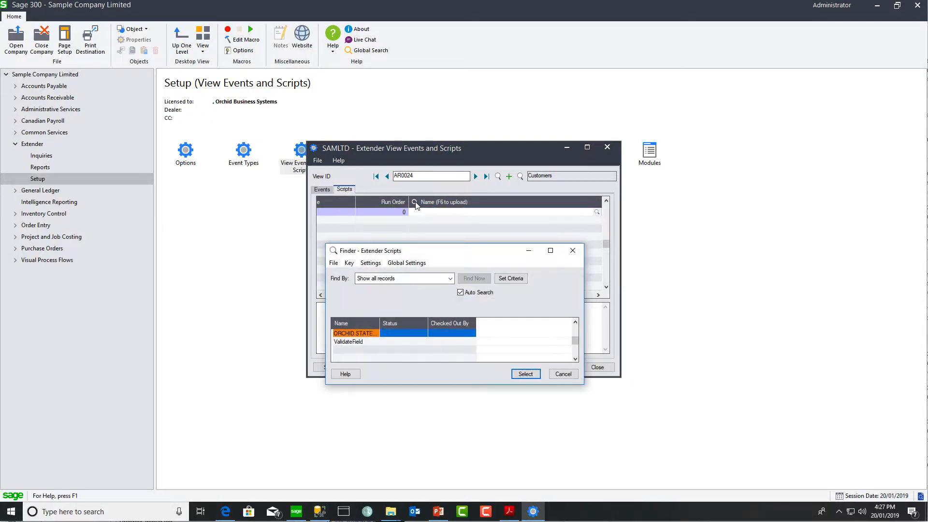
{"action": "left_click_drag", "start_coordinate": [377, 329], "coordinate": [443, 327]}
{"action": "left_click", "coordinate": [431, 335]}
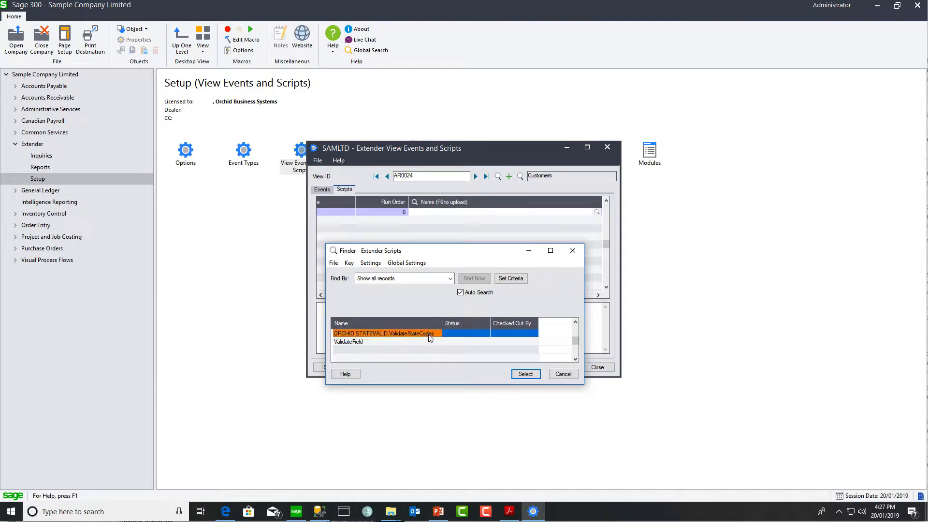
{"action": "left_click", "coordinate": [525, 374]}
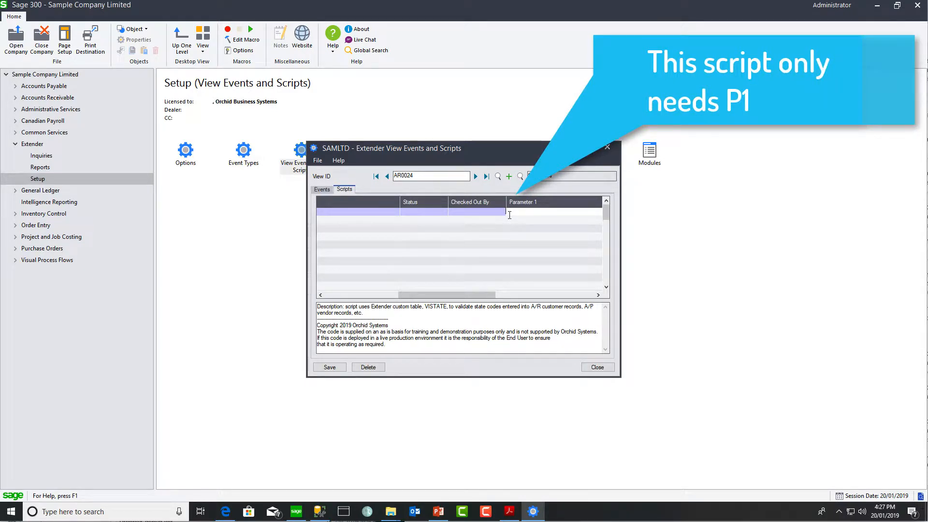
Set Parameter 1 of the ValidateStateCodes script to CODESTTE and save the Customers view scripts
{"action": "type", "text": "CO"}
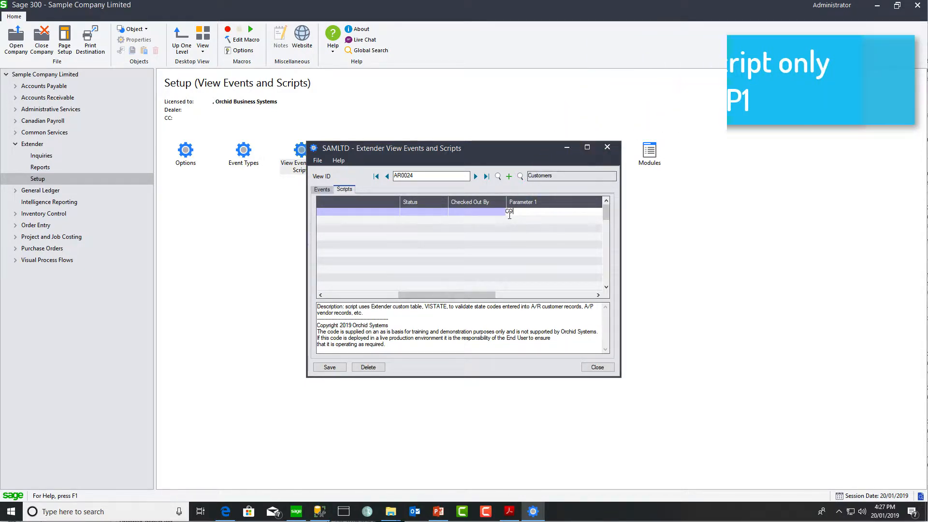
{"action": "type", "text": "DESTTE"}
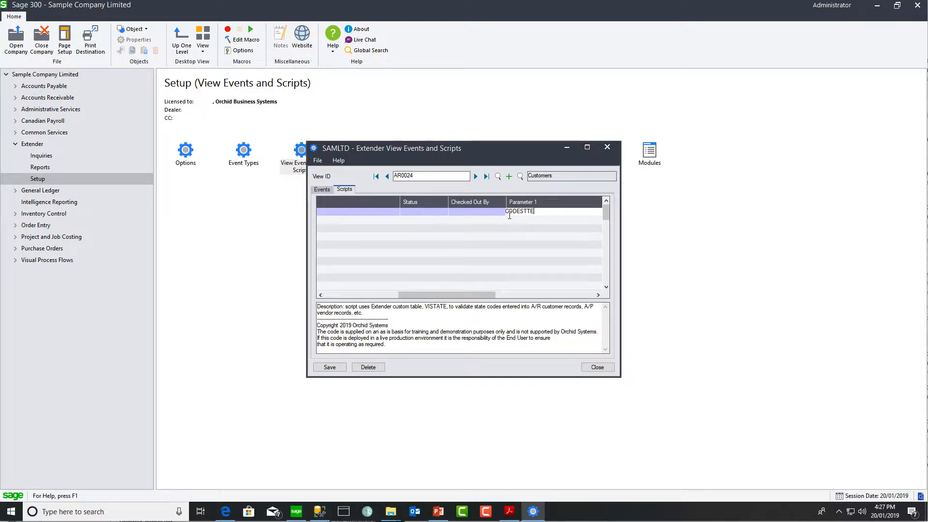
{"action": "key", "text": "Tab"}
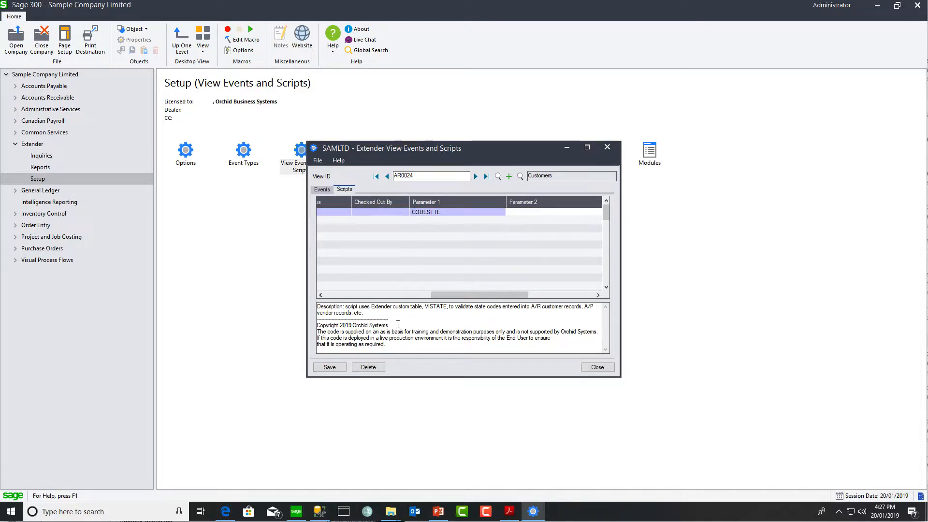
{"action": "left_click", "coordinate": [325, 367]}
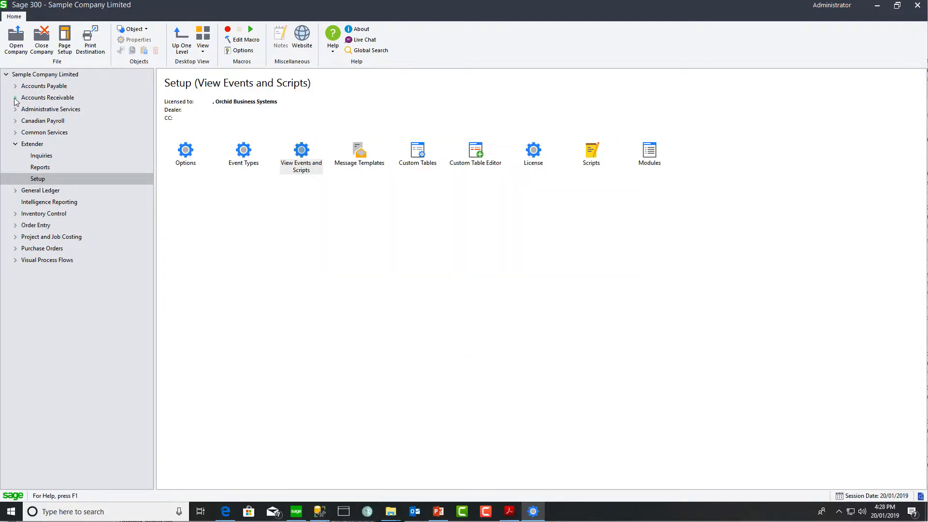
Open the A/R Customers record screen in Accounts Receivable and load a customer by entering the customer number
{"action": "left_click", "coordinate": [15, 97]}
{"action": "left_click", "coordinate": [50, 121]}
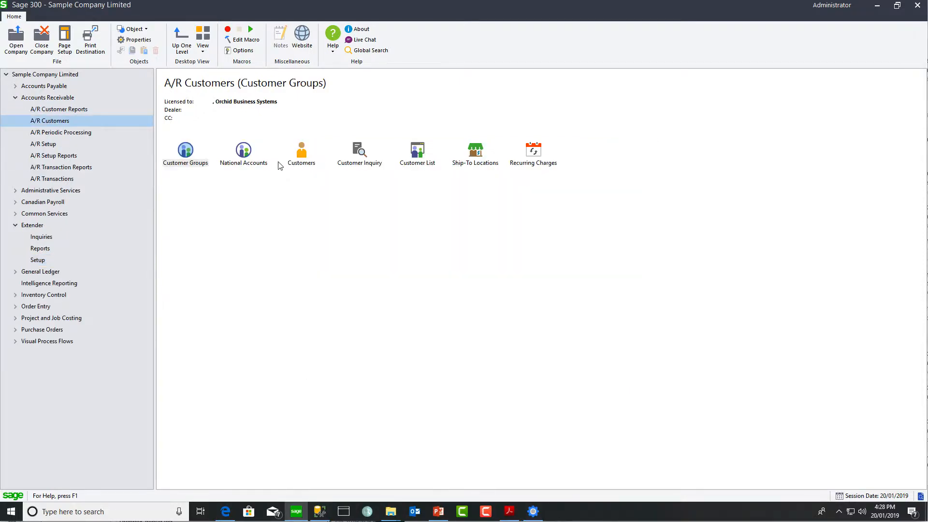
{"action": "double_click", "coordinate": [300, 160]}
{"action": "left_click", "coordinate": [388, 122]}
{"action": "type", "text": "1200"}
{"action": "key", "text": "Tab"}
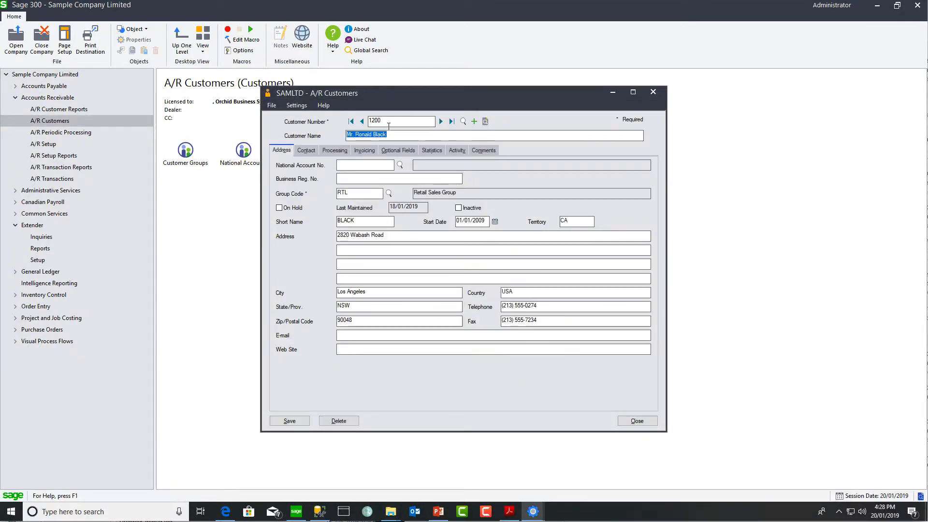
Test the state validation by entering abc as the customer's State/Prov. and dismiss the resulting message
{"action": "left_click_drag", "start_coordinate": [358, 305], "coordinate": [320, 304]}
{"action": "type", "text": "abc"}
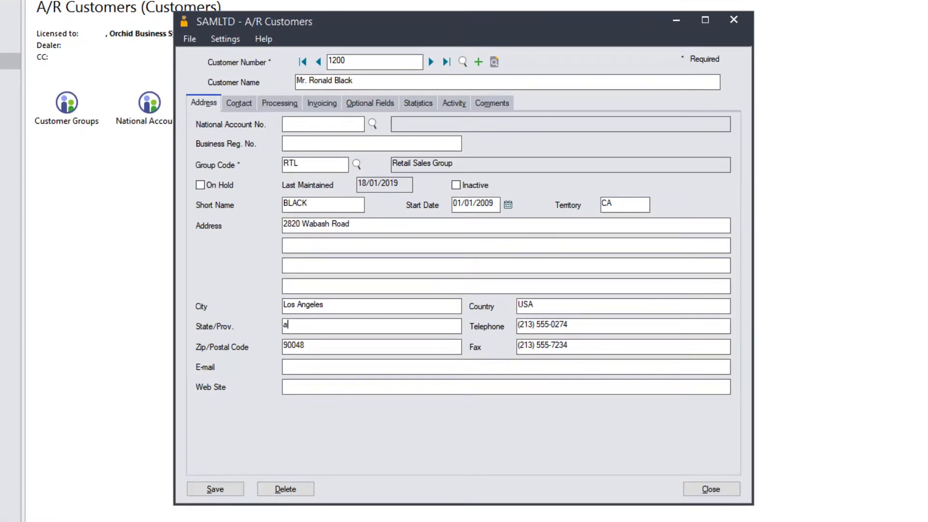
{"action": "key", "text": "Tab"}
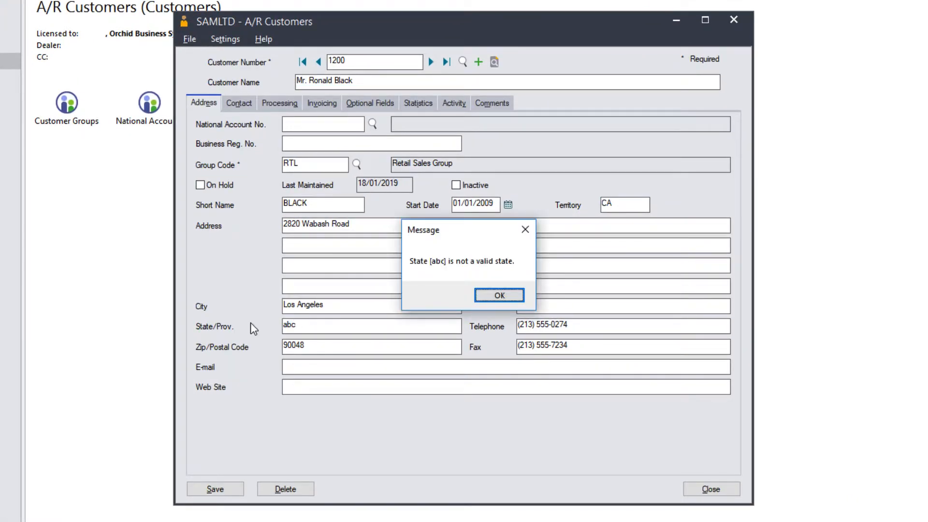
{"action": "left_click", "coordinate": [498, 296]}
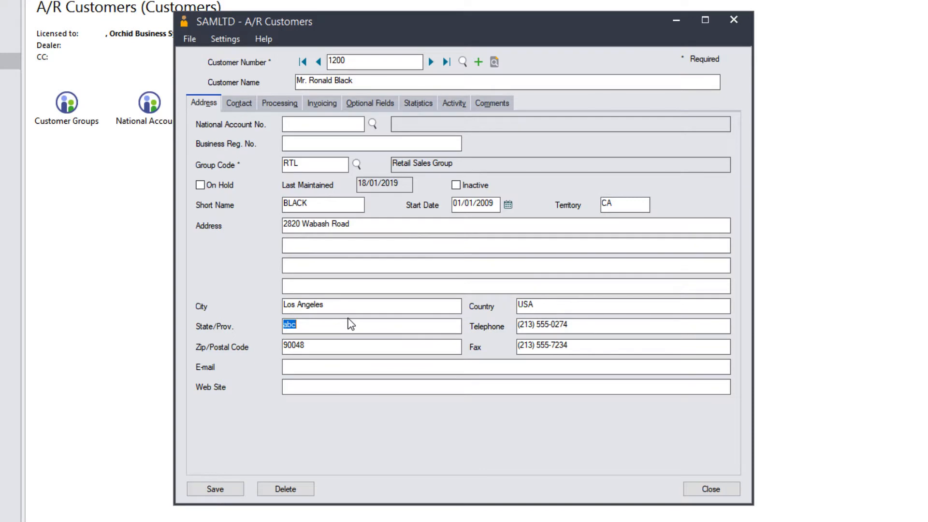
Set the customer's State/Prov. to NSW and save the record
{"action": "type", "text": "NSW"}
{"action": "key", "text": "Tab"}
{"action": "left_click", "coordinate": [205, 492]}
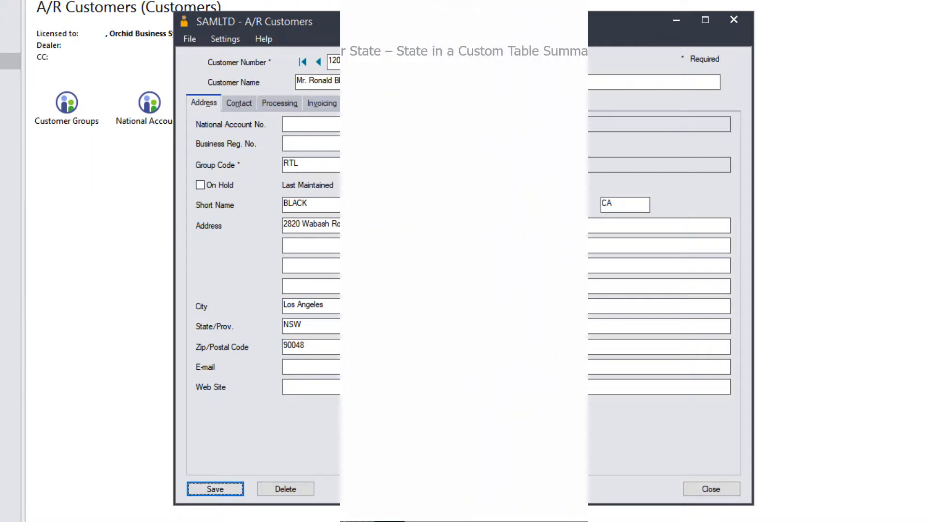
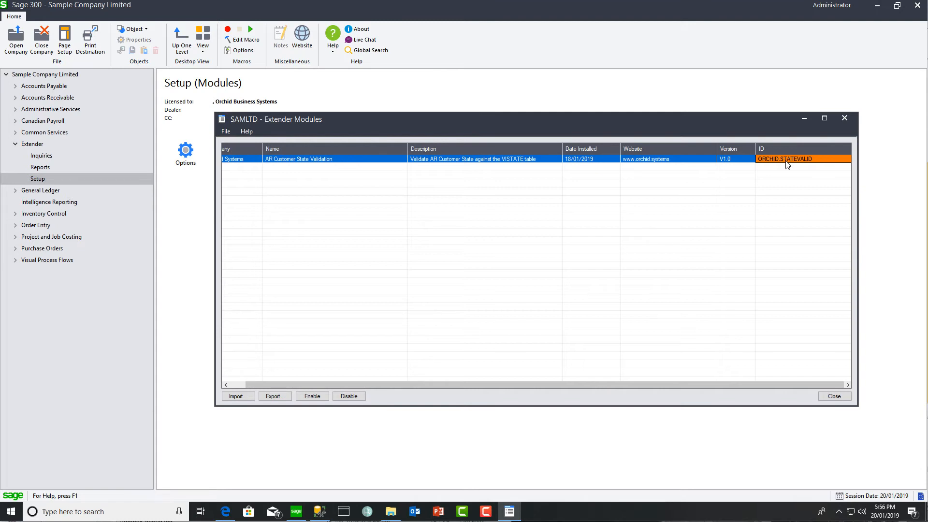
Review the module prefixes in the Extender Scripts list and on the VISTATE table in Custom Tables
{"action": "left_click", "coordinate": [845, 118]}
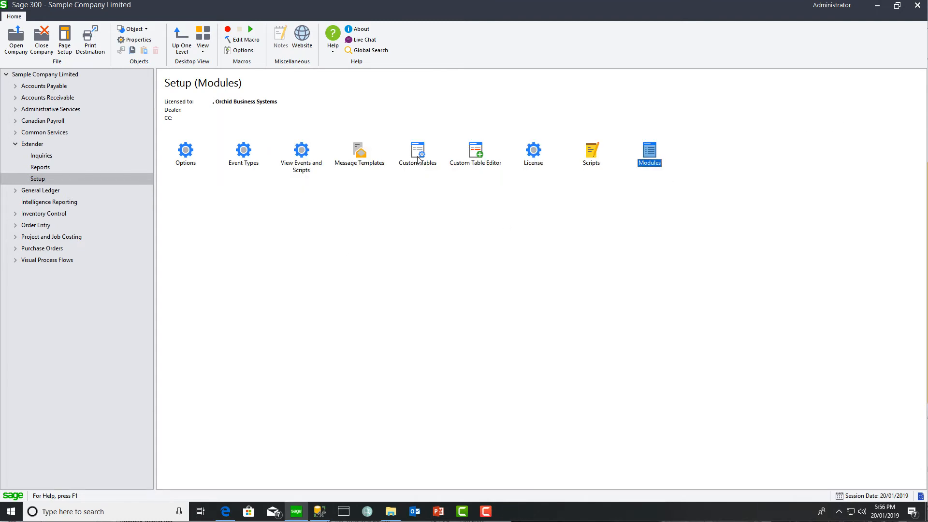
{"action": "double_click", "coordinate": [593, 150]}
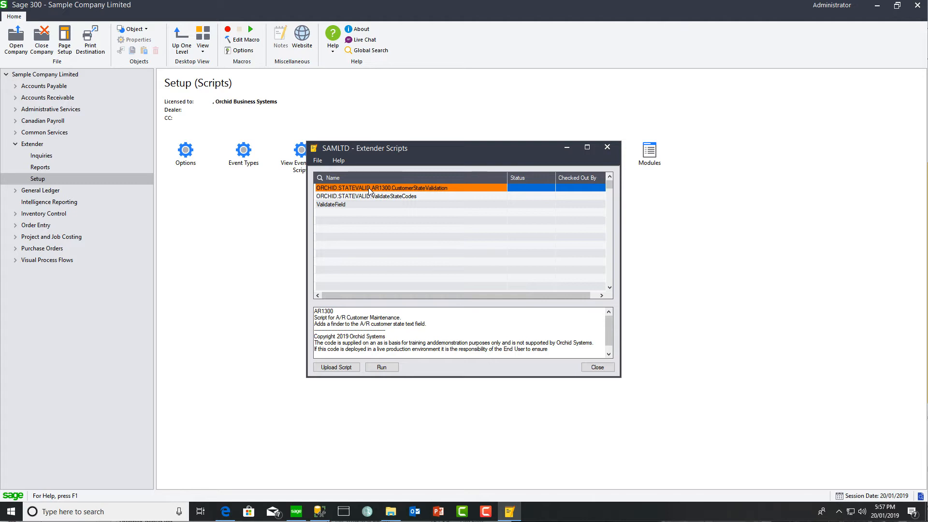
{"action": "left_click", "coordinate": [608, 147]}
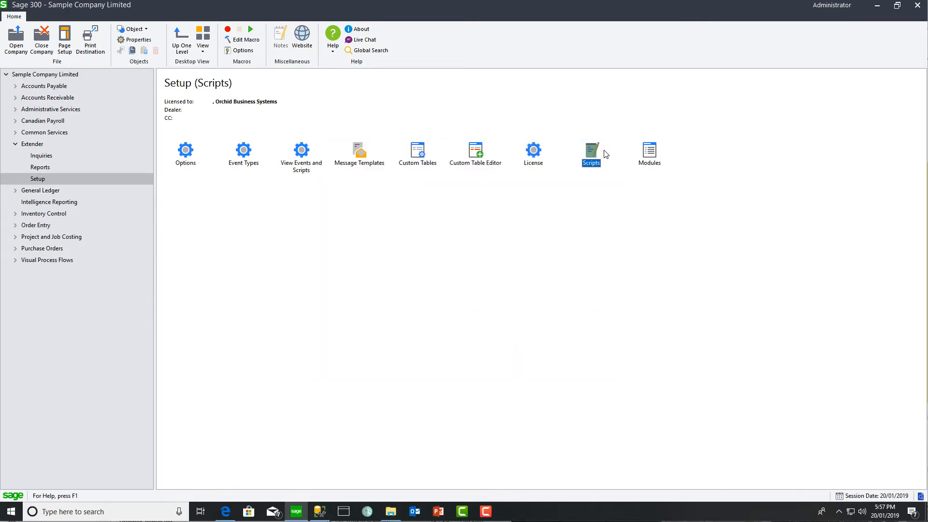
{"action": "double_click", "coordinate": [414, 154]}
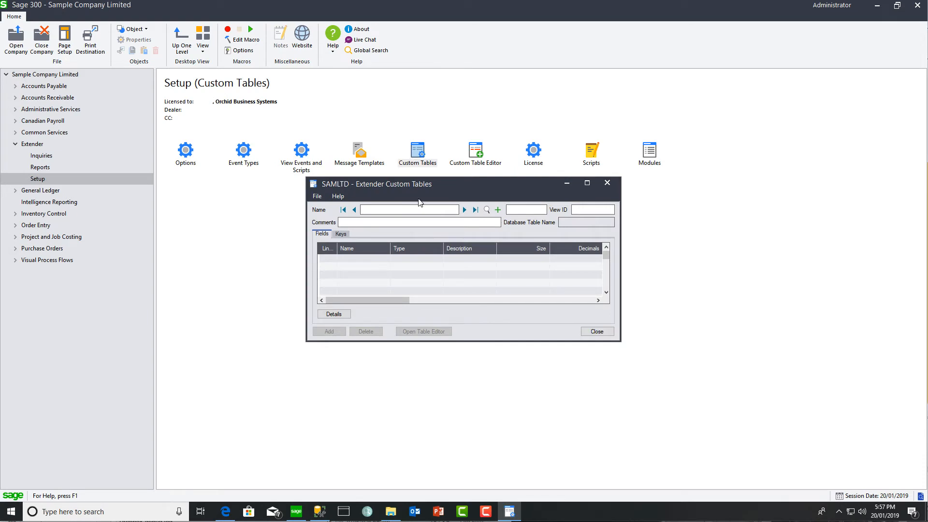
{"action": "left_click", "coordinate": [465, 210]}
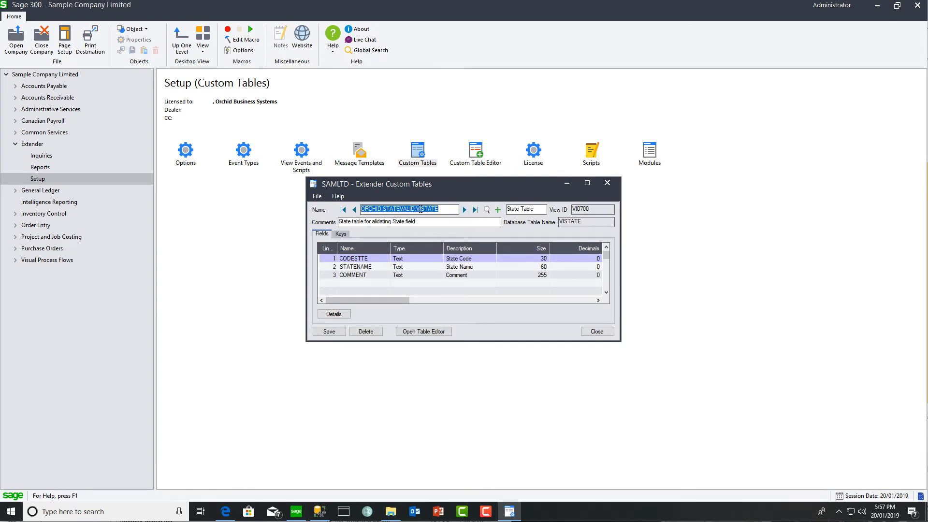
{"action": "left_click", "coordinate": [607, 183]}
Add event type ORCHID.STATEVALID.LOG with description Log Changes, Don't Combine and action Log Change, and open Message Templates
{"action": "double_click", "coordinate": [240, 156]}
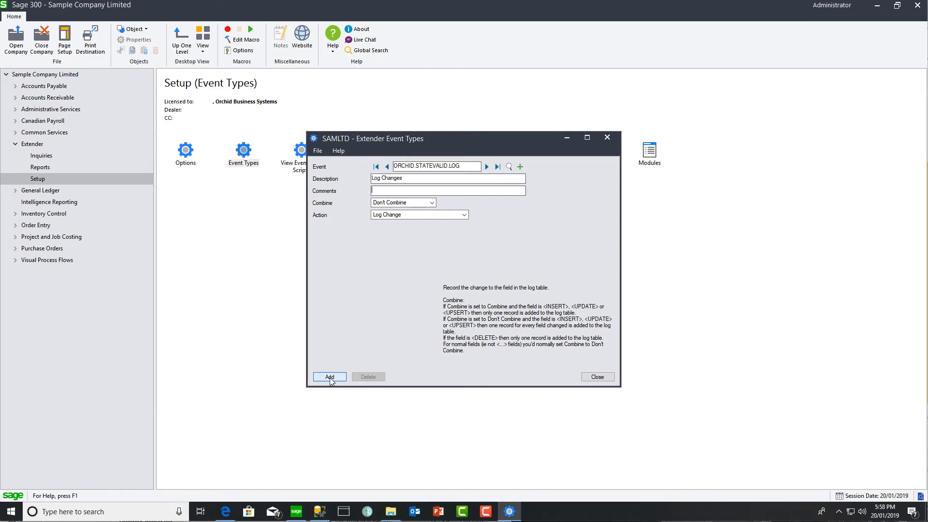
{"action": "left_click", "coordinate": [329, 377]}
{"action": "left_click", "coordinate": [598, 377]}
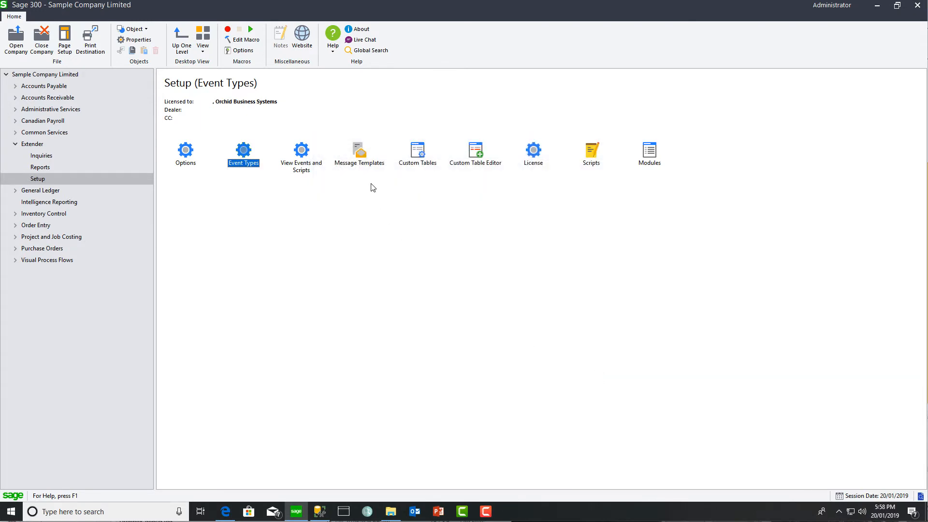
{"action": "double_click", "coordinate": [358, 152]}
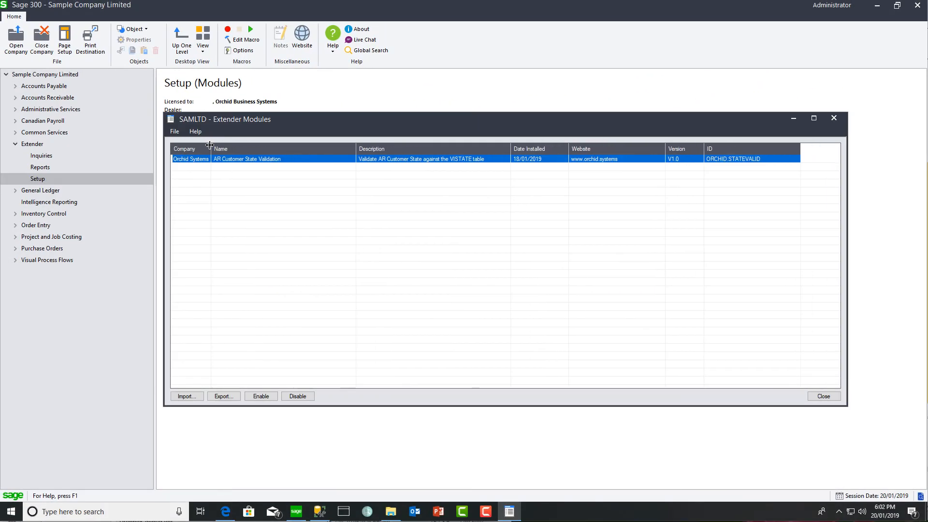
Narrow the Company column in Extender Modules and export the module as AR Customer State Validation to the Extender 101 folder
{"action": "left_click_drag", "start_coordinate": [248, 145], "coordinate": [216, 145]}
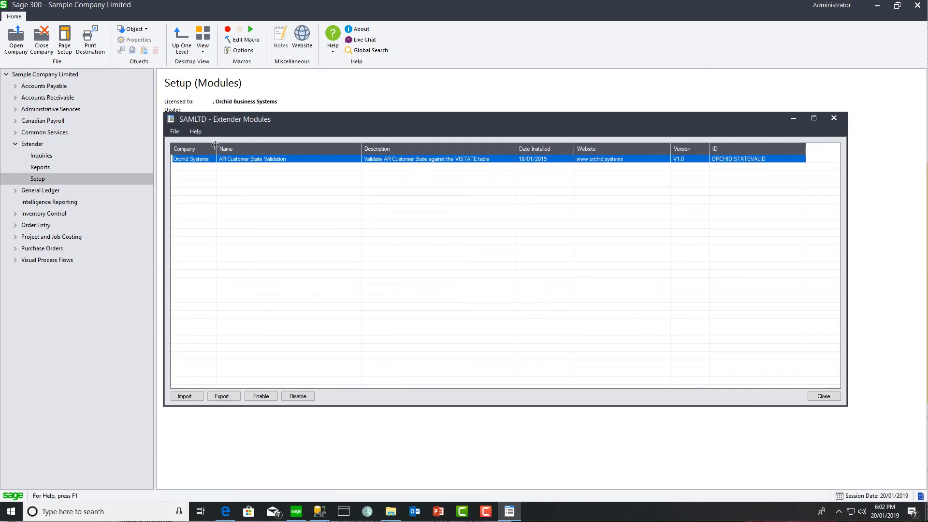
{"action": "left_click", "coordinate": [227, 397]}
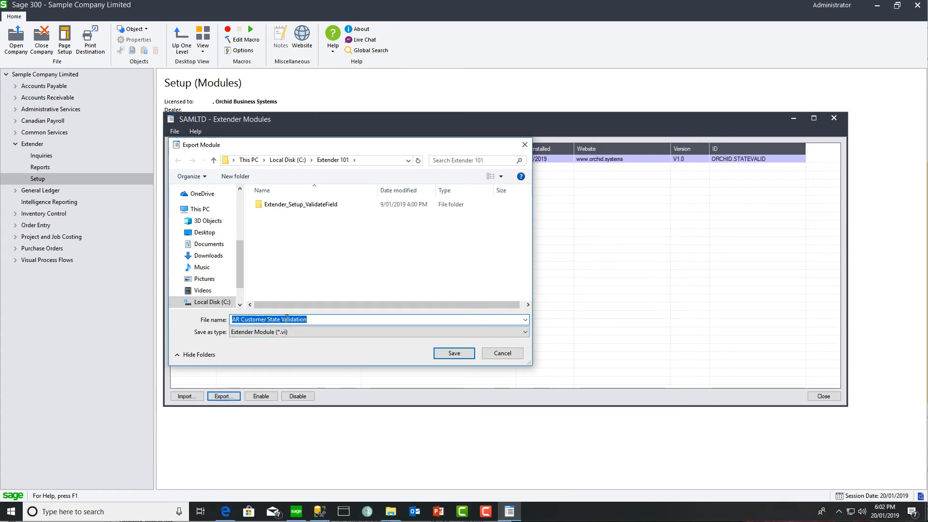
{"action": "left_click", "coordinate": [447, 354]}
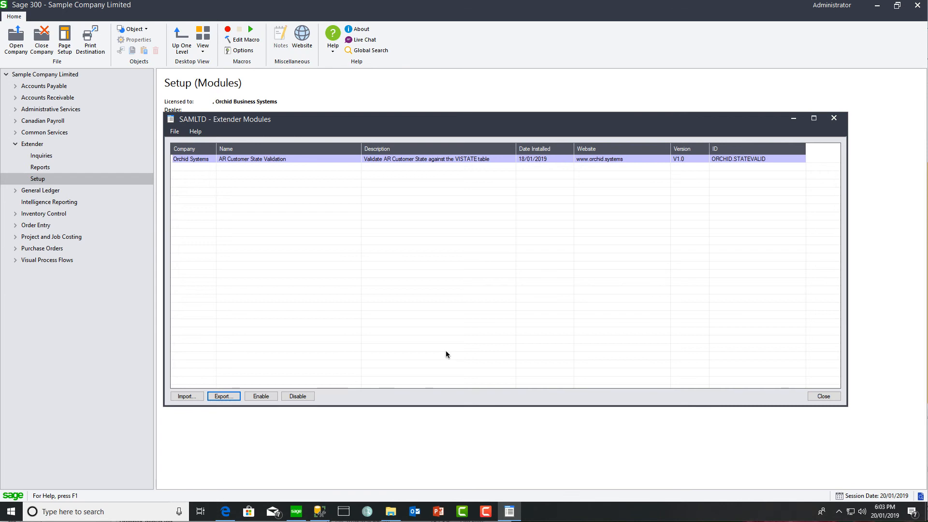
{"action": "left_click", "coordinate": [834, 119]}
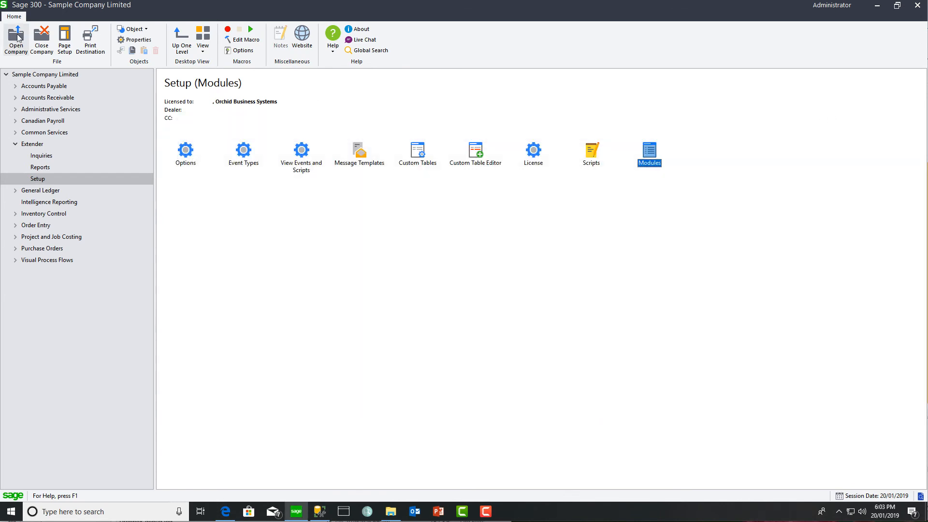
Open the company SAMINC as ADMIN with session date 20/01/2019
{"action": "left_click", "coordinate": [18, 37]}
{"action": "left_click", "coordinate": [442, 264]}
{"action": "left_click", "coordinate": [455, 294]}
{"action": "left_click", "coordinate": [513, 265]}
{"action": "left_click", "coordinate": [512, 298]}
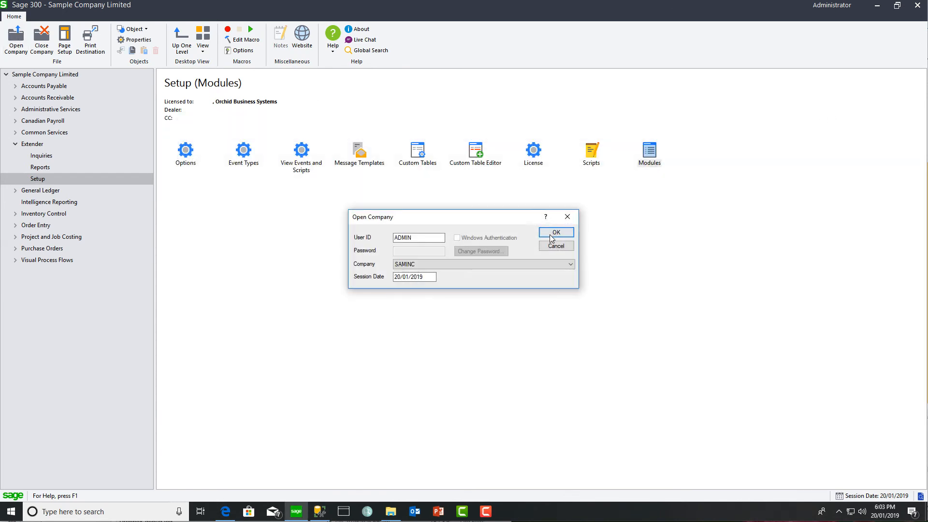
{"action": "left_click", "coordinate": [551, 236]}
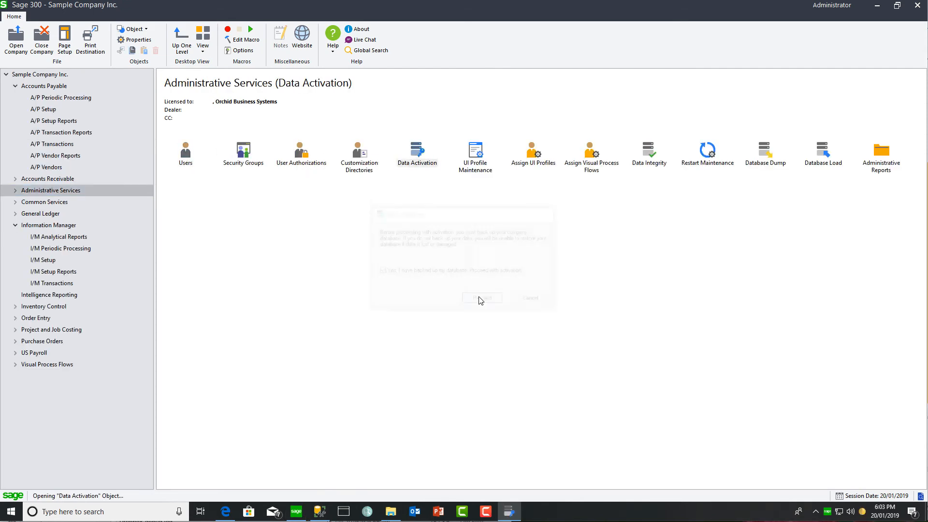
Proceed through Data Activation to activate Extender in the SAMINC company
{"action": "left_click", "coordinate": [481, 300]}
{"action": "left_click", "coordinate": [498, 346]}
{"action": "left_click", "coordinate": [556, 344]}
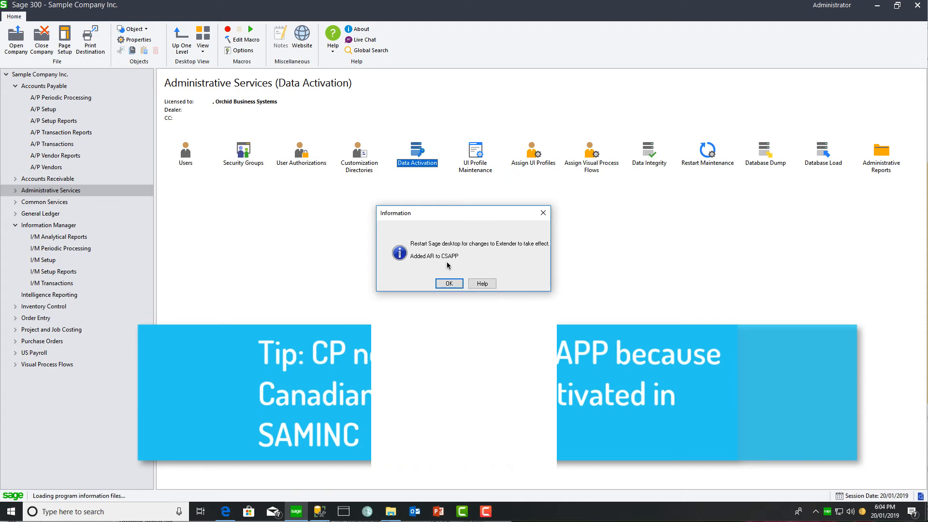
{"action": "left_click", "coordinate": [449, 284]}
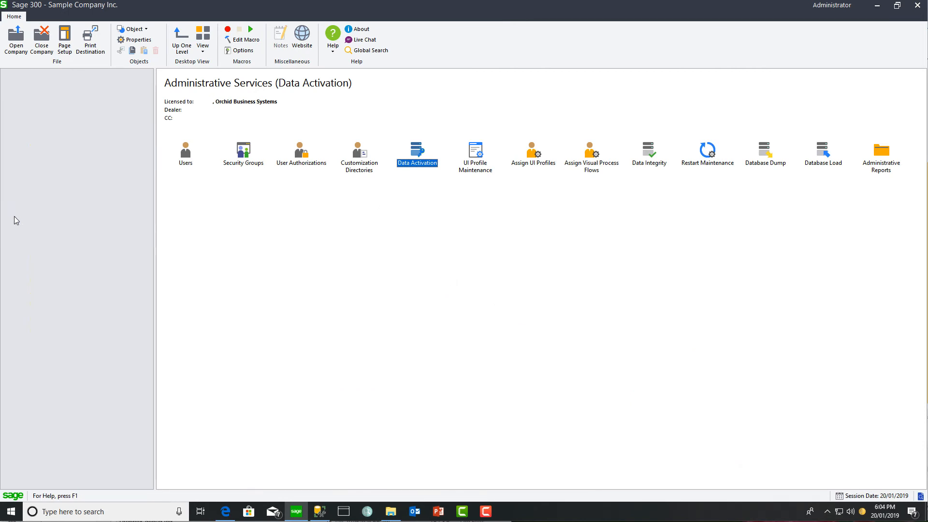
Import the AR Customer State Validation module into SAMINC through Extender Modules
{"action": "double_click", "coordinate": [648, 153]}
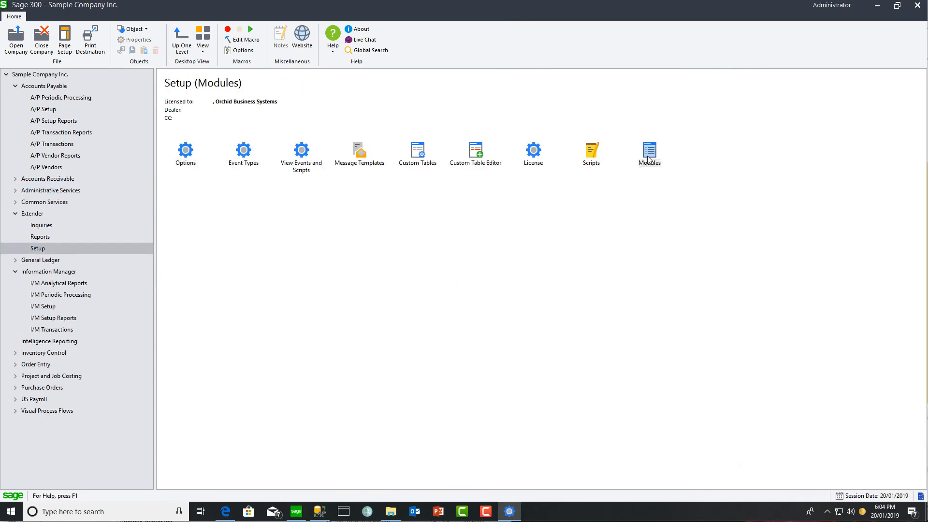
{"action": "left_click", "coordinate": [265, 399]}
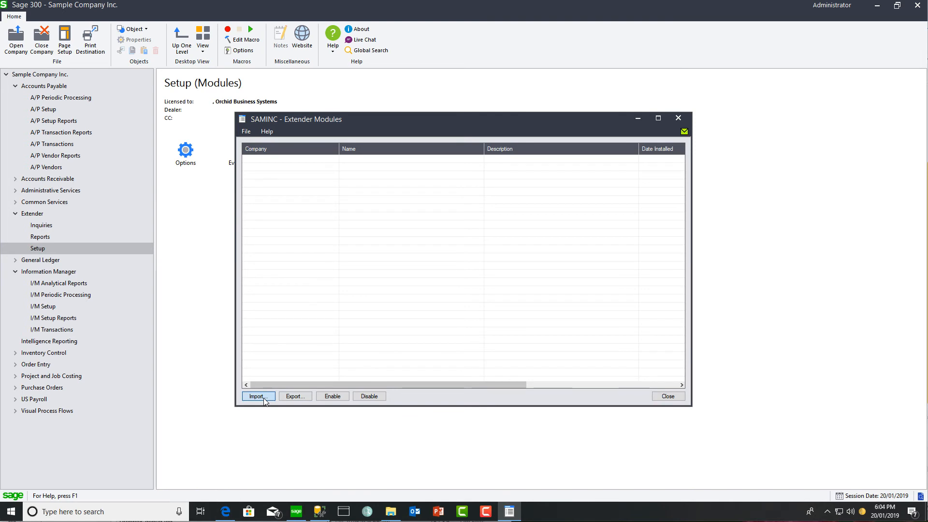
{"action": "left_click", "coordinate": [372, 215]}
{"action": "left_click", "coordinate": [523, 353]}
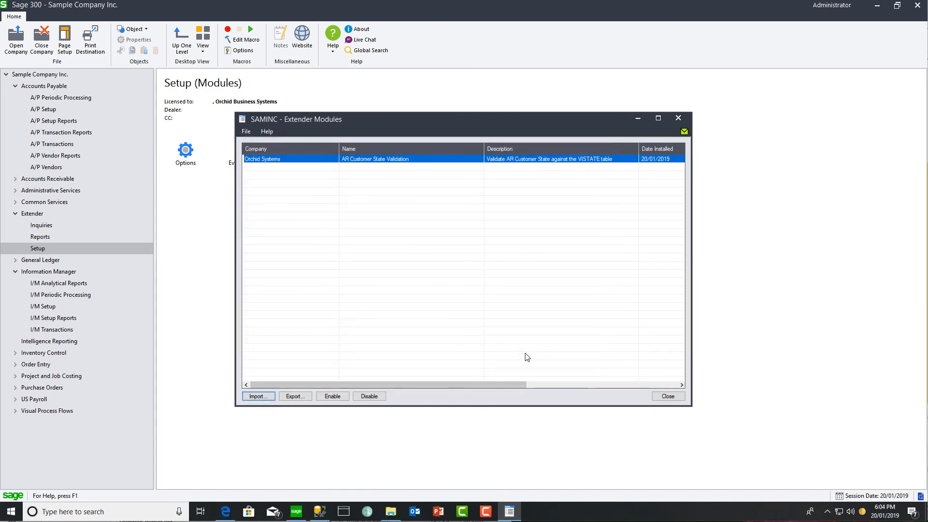
Close Extender Modules and check the imported VISTATE custom table and the Extender scripts in SAMINC
{"action": "left_click", "coordinate": [669, 396]}
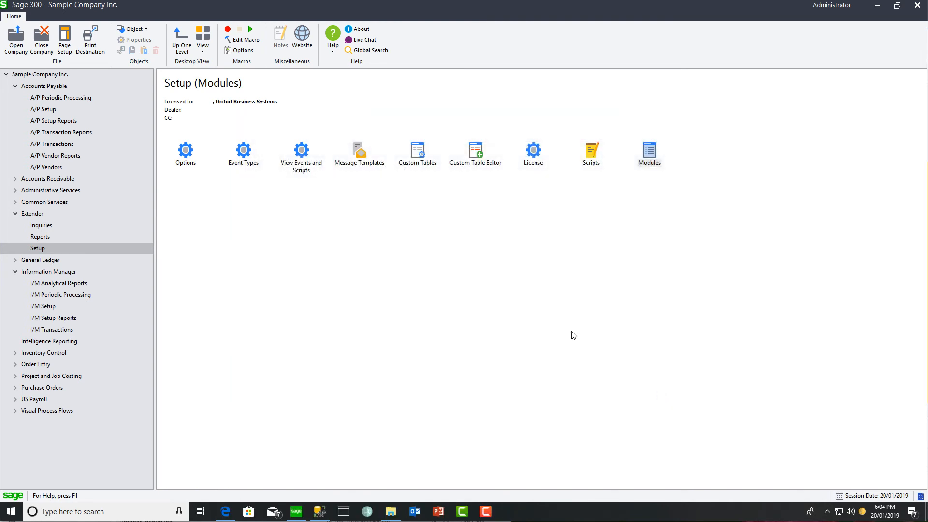
{"action": "left_click", "coordinate": [421, 152]}
{"action": "double_click", "coordinate": [420, 152]}
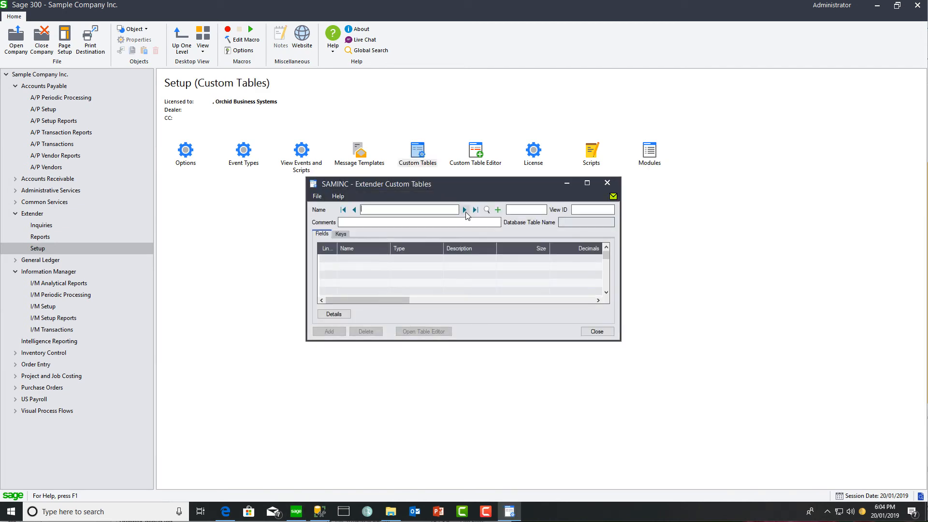
{"action": "left_click", "coordinate": [464, 210]}
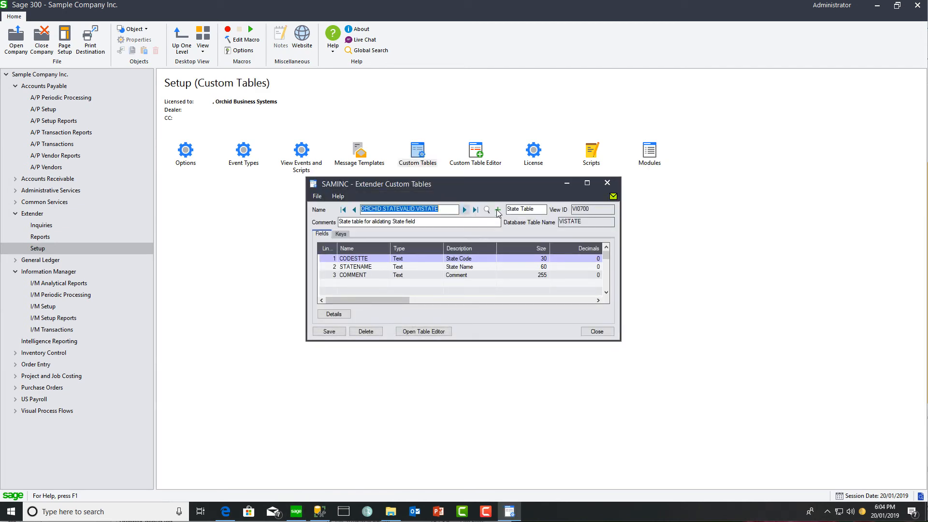
{"action": "left_click", "coordinate": [607, 184]}
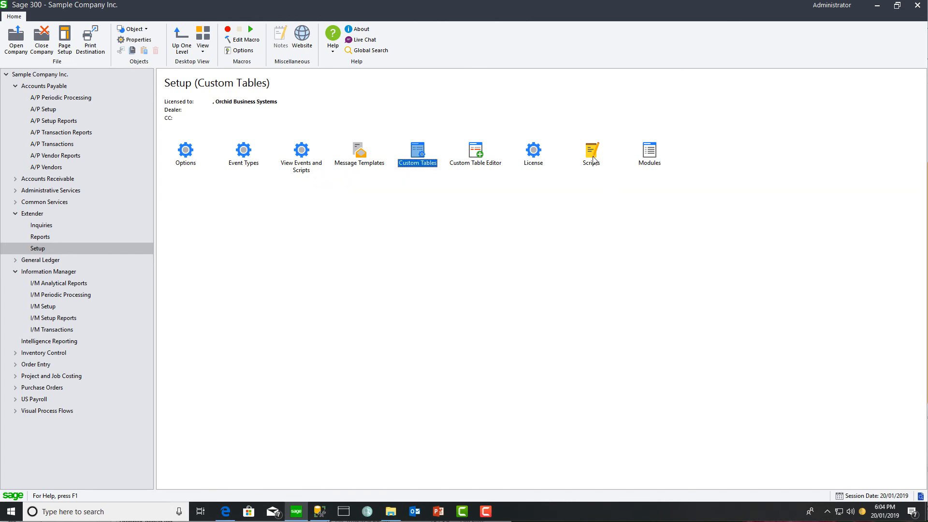
{"action": "double_click", "coordinate": [590, 151]}
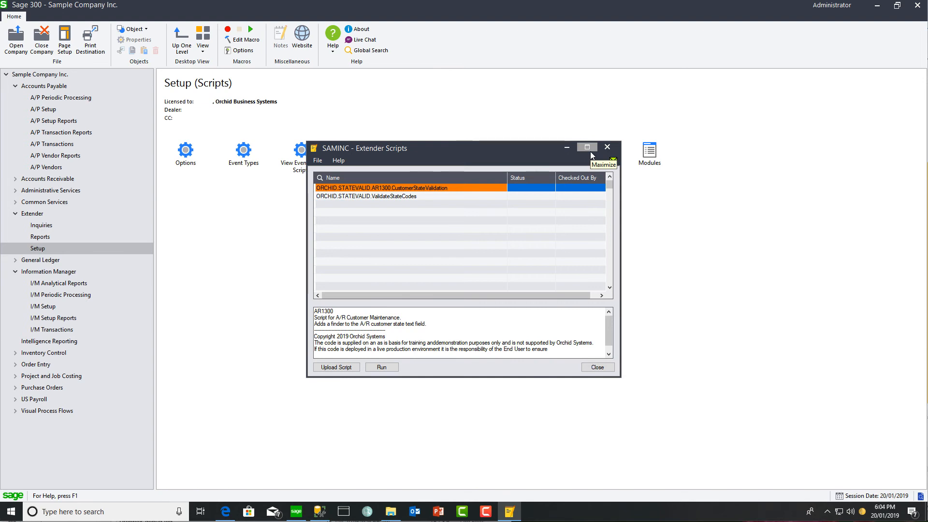
{"action": "left_click", "coordinate": [607, 148]}
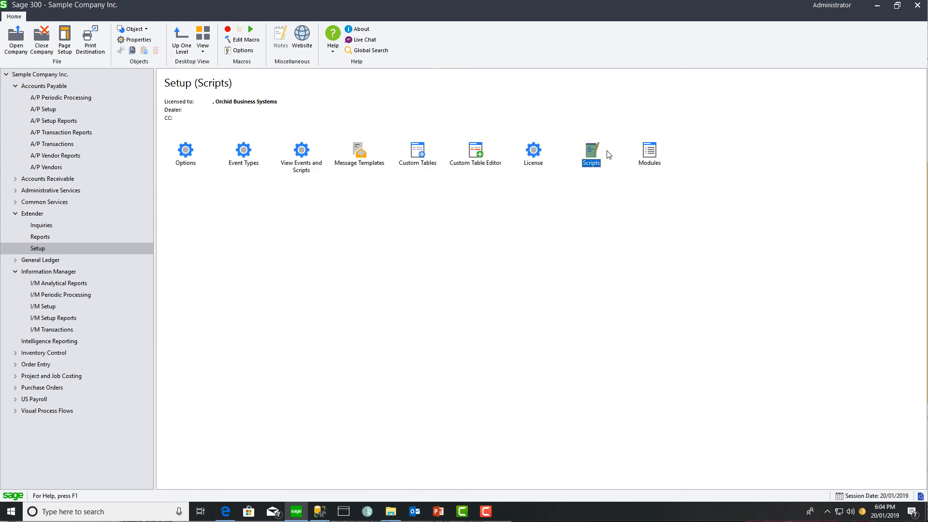
Check the script attached to the AR0024 Customers view in Extender View Events and Scripts
{"action": "double_click", "coordinate": [299, 152]}
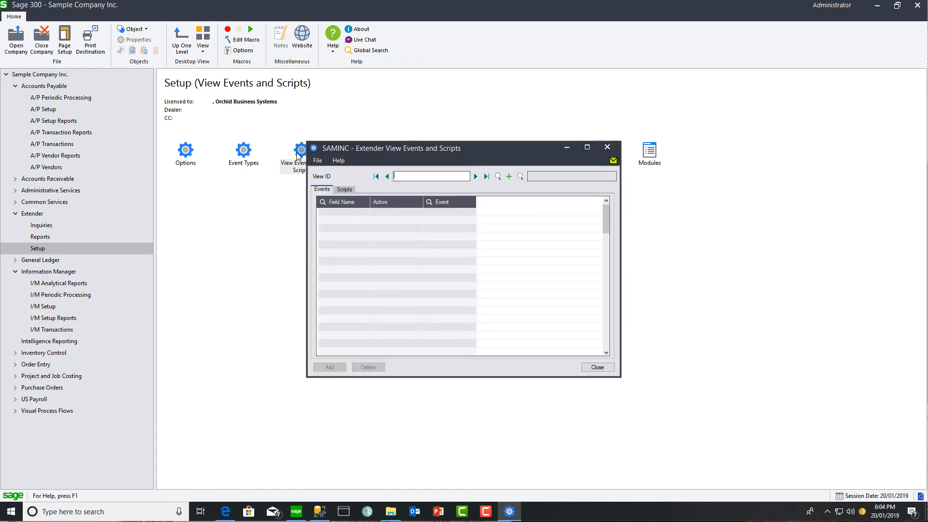
{"action": "left_click", "coordinate": [476, 178]}
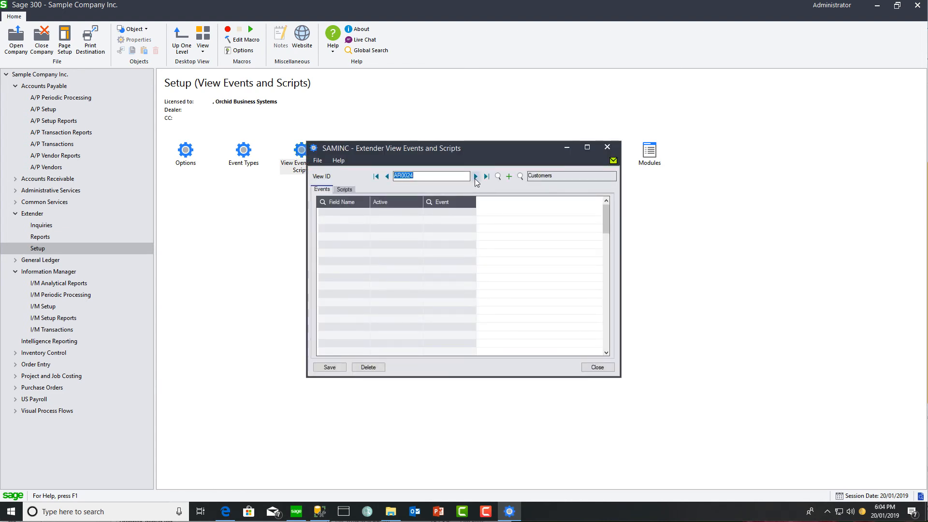
{"action": "left_click", "coordinate": [342, 190]}
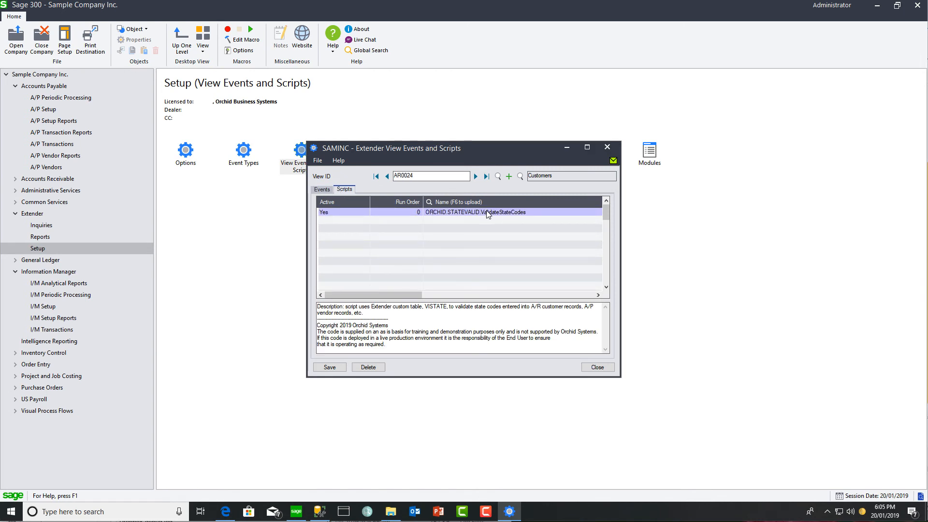
{"action": "left_click", "coordinate": [607, 148]}
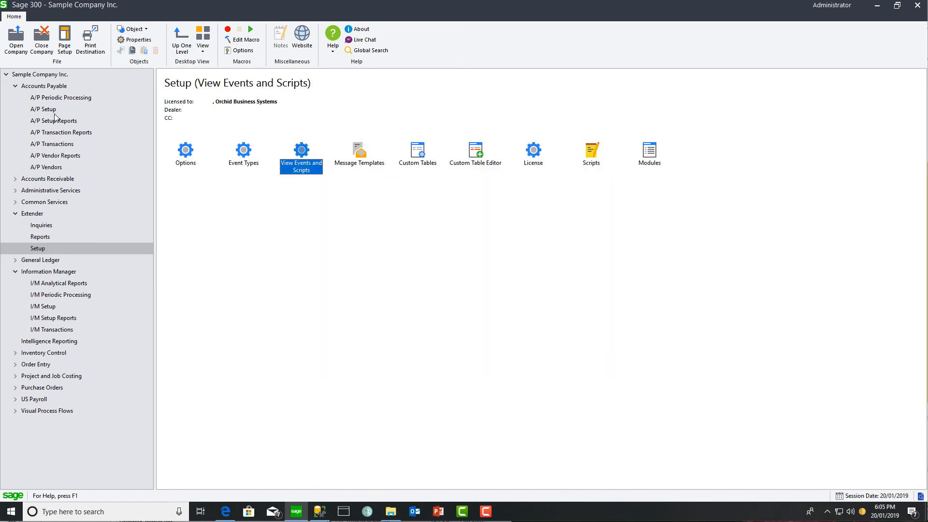
Open A/R Customers under Accounts Receivable and display the first customer record to check its State/Prov. field
{"action": "left_click", "coordinate": [15, 178]}
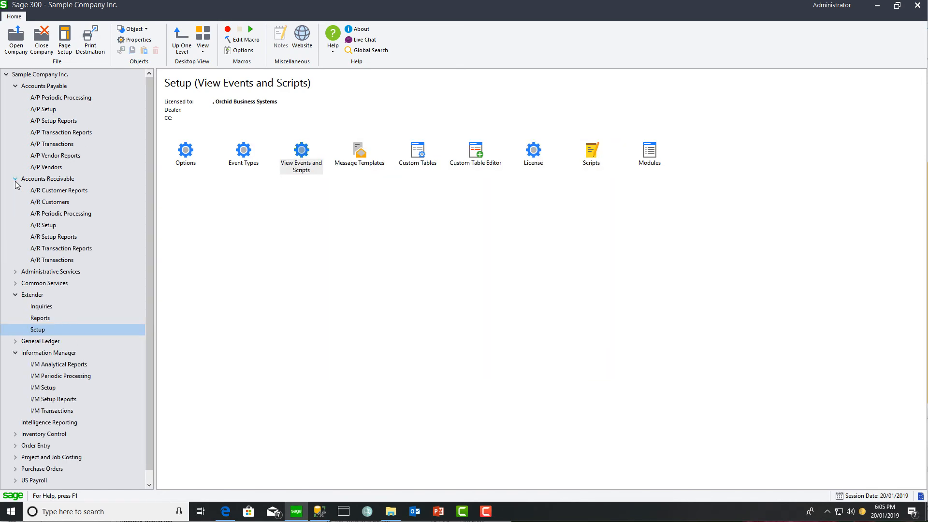
{"action": "left_click", "coordinate": [50, 204]}
{"action": "double_click", "coordinate": [302, 152]}
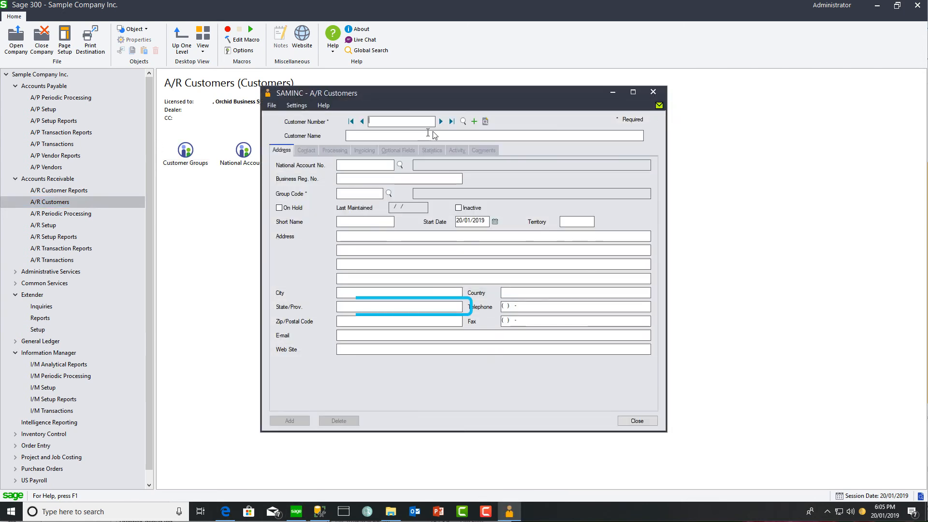
{"action": "left_click", "coordinate": [440, 122]}
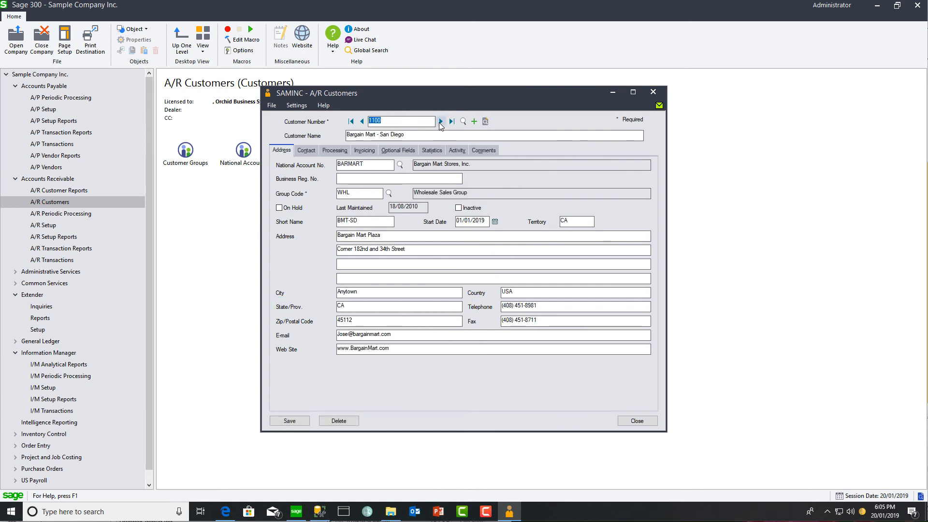
Reopen the company SAMINC as ADMIN with session date 20/01/2019 and open A/R Customers again
{"action": "left_click", "coordinate": [16, 34]}
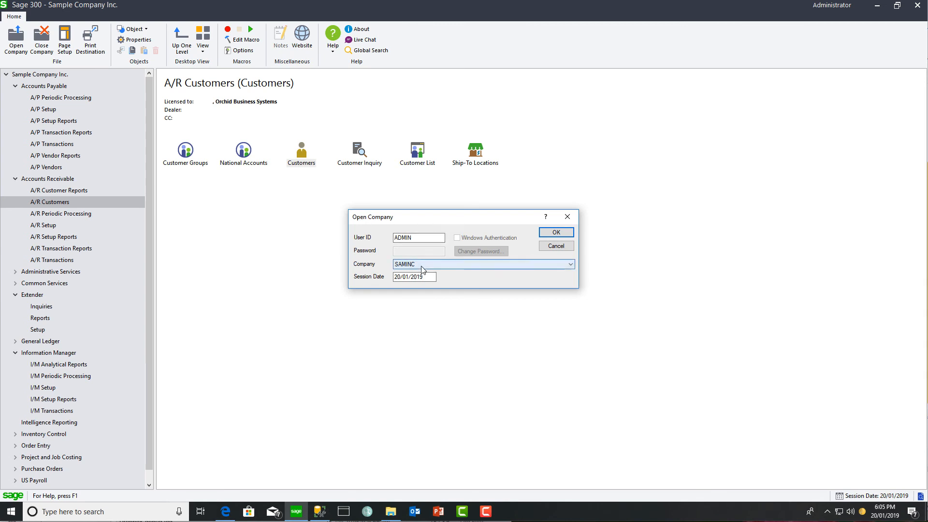
{"action": "left_click", "coordinate": [554, 232]}
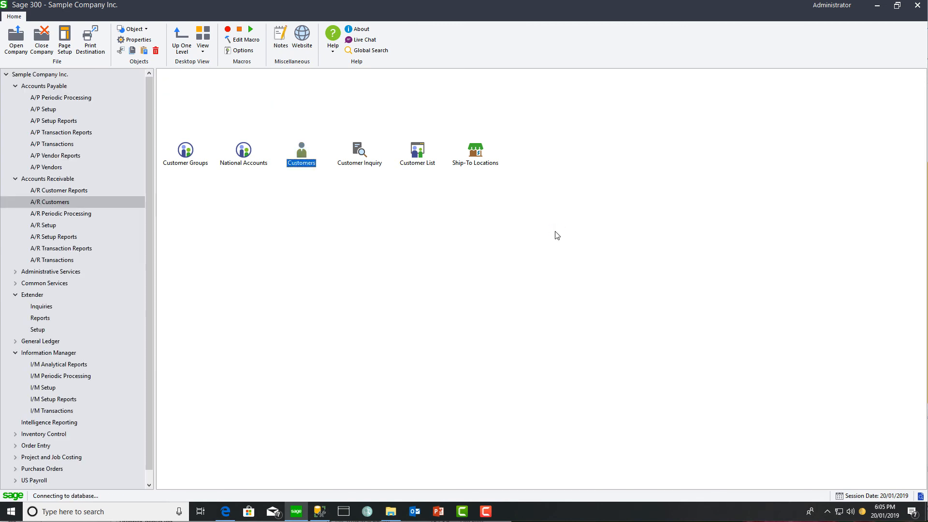
{"action": "double_click", "coordinate": [300, 155]}
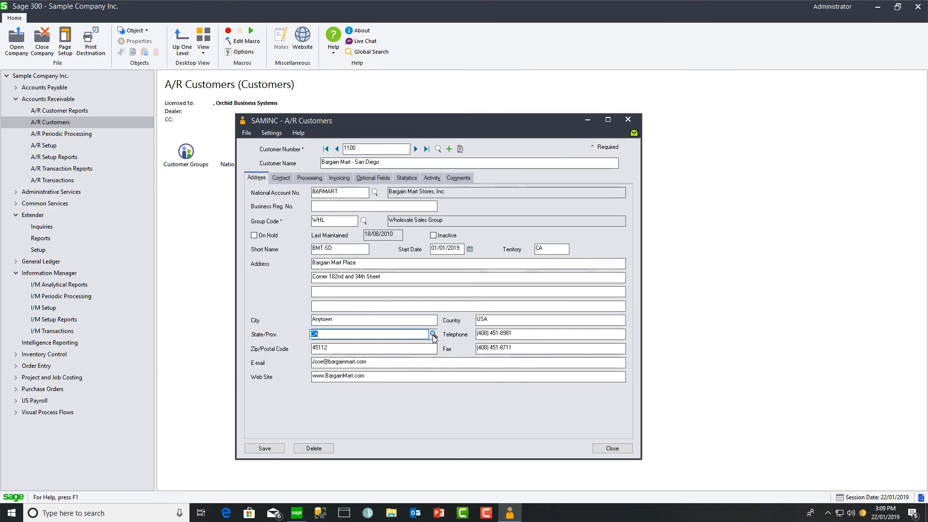
Test the Bargain Mart - San Diego customer's State/Prov. field by viewing its State Table finder and trying the state xxx
{"action": "left_click", "coordinate": [433, 335]}
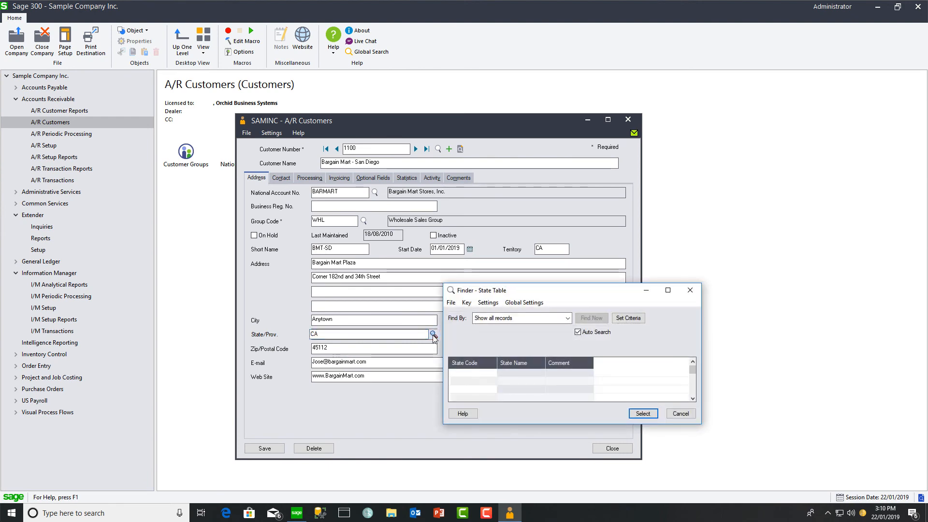
{"action": "left_click", "coordinate": [682, 414]}
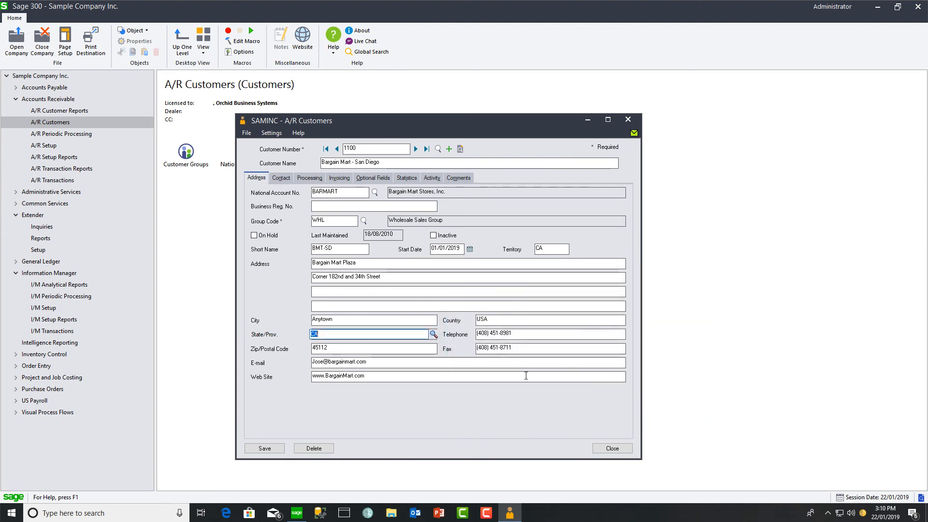
{"action": "type", "text": "xxx"}
{"action": "left_click", "coordinate": [388, 347]}
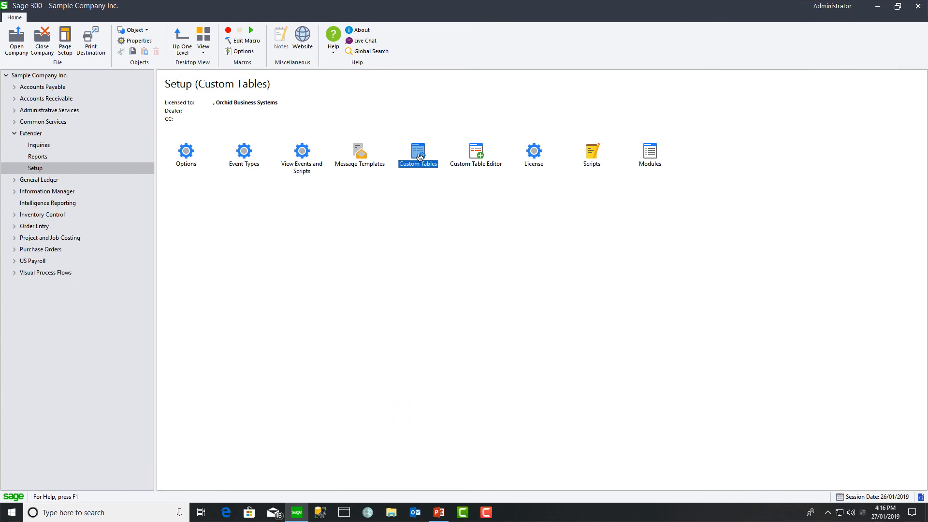
Import the VISTATE Excel workbook from the Temp folder into the VISTATE custom table through Extender Custom Tables
{"action": "double_click", "coordinate": [419, 154]}
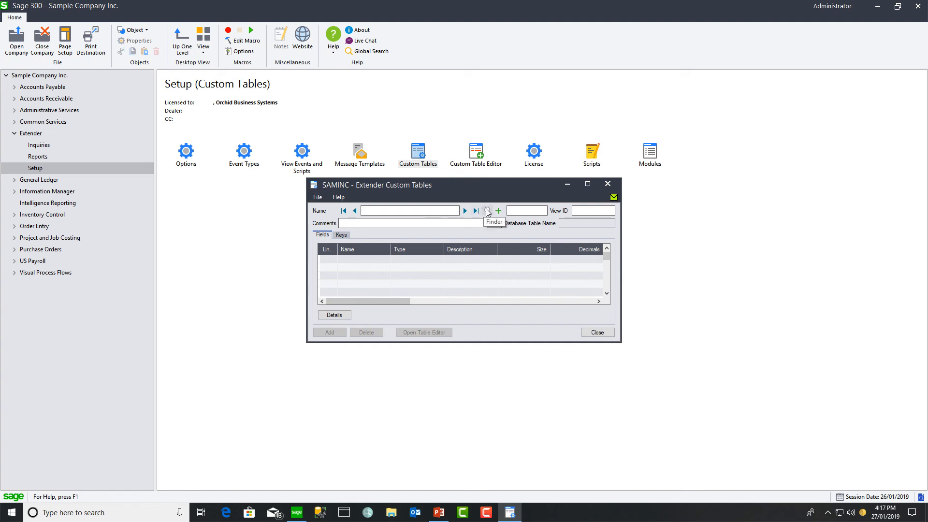
{"action": "left_click", "coordinate": [466, 211]}
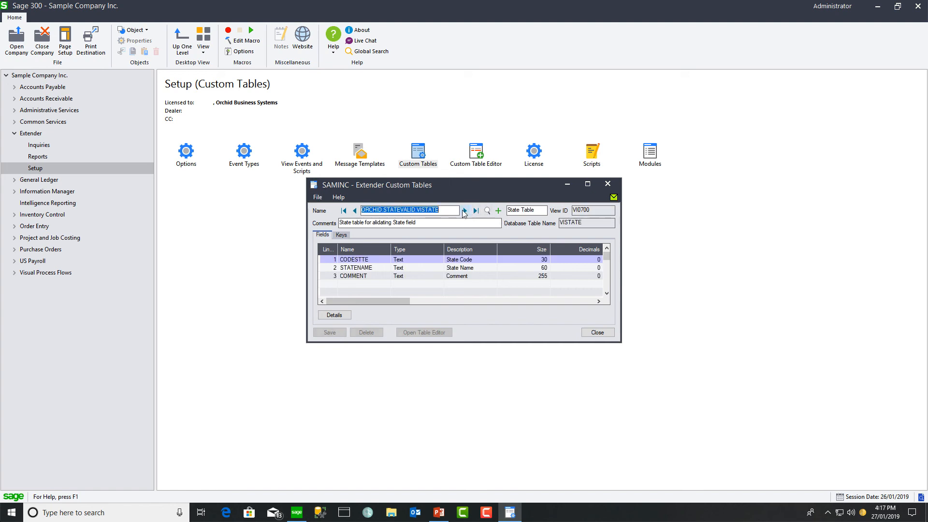
{"action": "left_click", "coordinate": [318, 198]}
{"action": "left_click", "coordinate": [327, 255]}
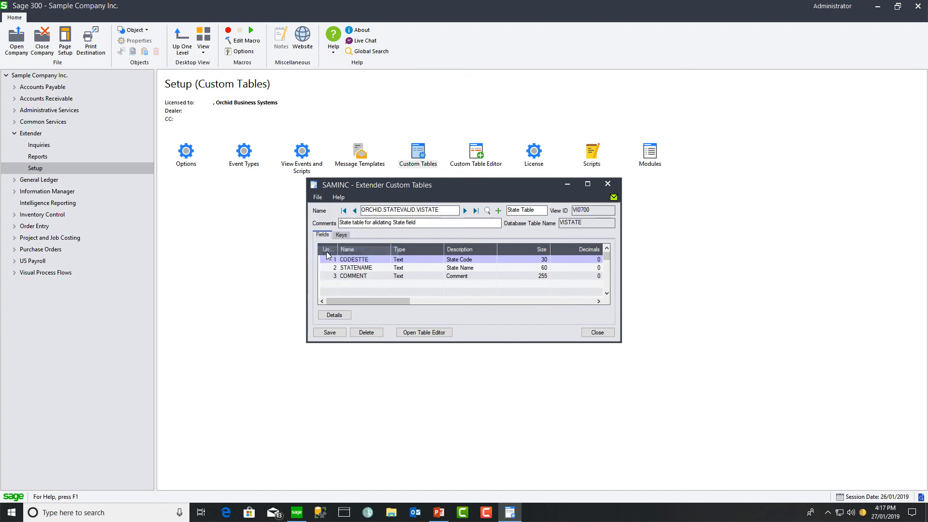
{"action": "left_click", "coordinate": [515, 250]}
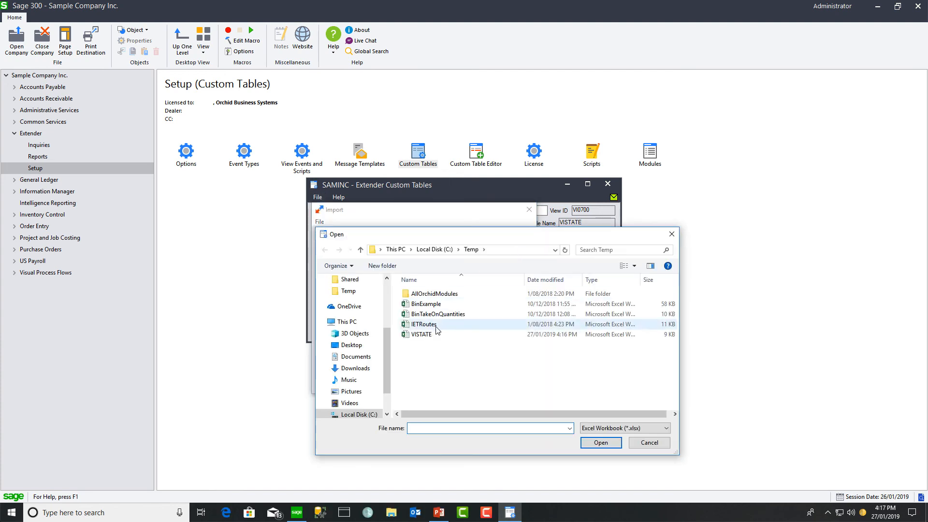
{"action": "left_click", "coordinate": [423, 335]}
{"action": "left_click", "coordinate": [601, 442]}
{"action": "left_click", "coordinate": [485, 384]}
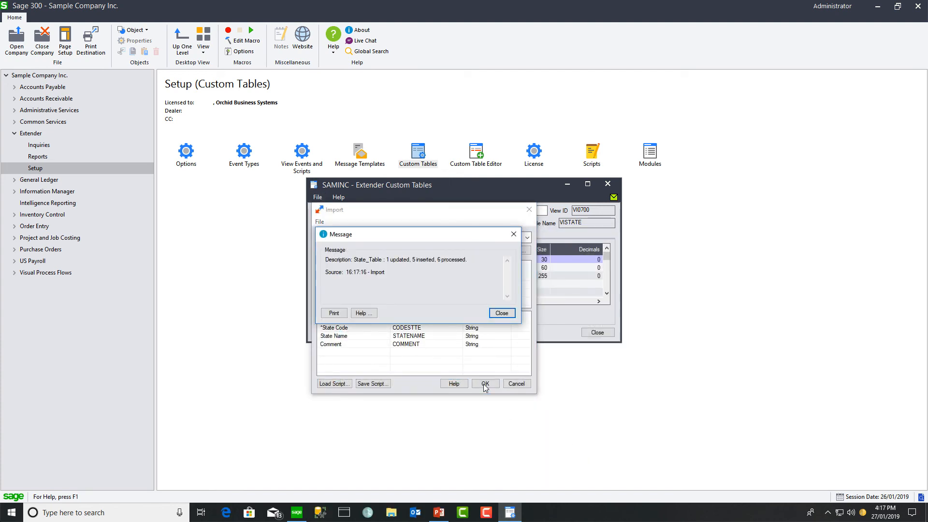
{"action": "left_click", "coordinate": [502, 313]}
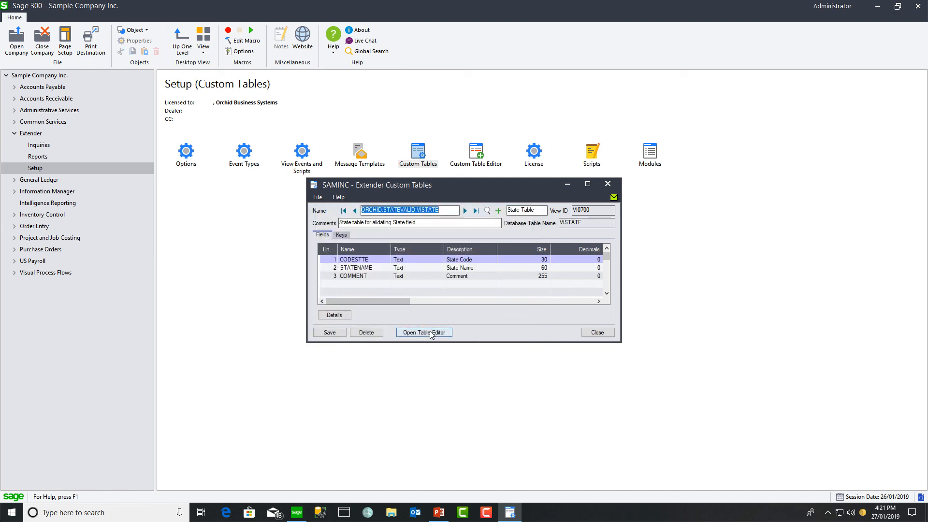
Open the State Table in the table editor and browse through its imported state records
{"action": "left_click", "coordinate": [431, 334]}
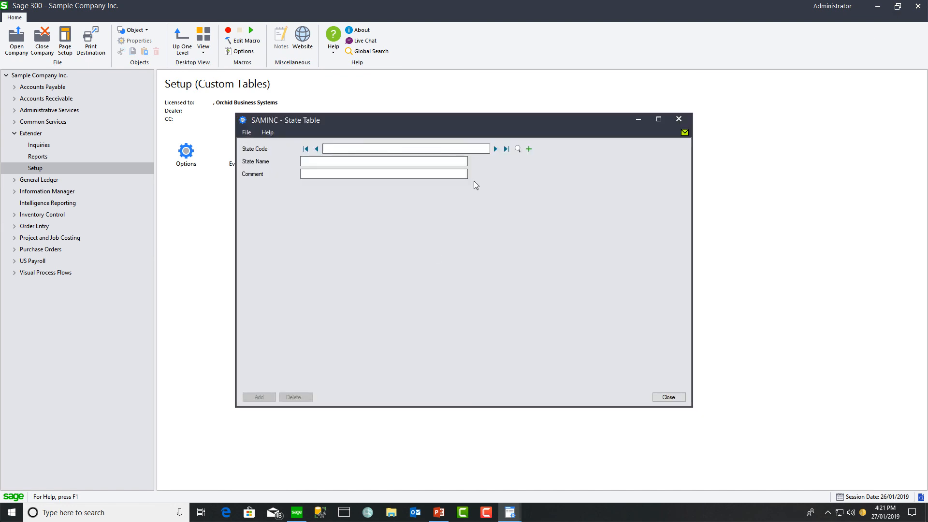
{"action": "left_click", "coordinate": [496, 149]}
{"action": "left_click", "coordinate": [496, 149]}
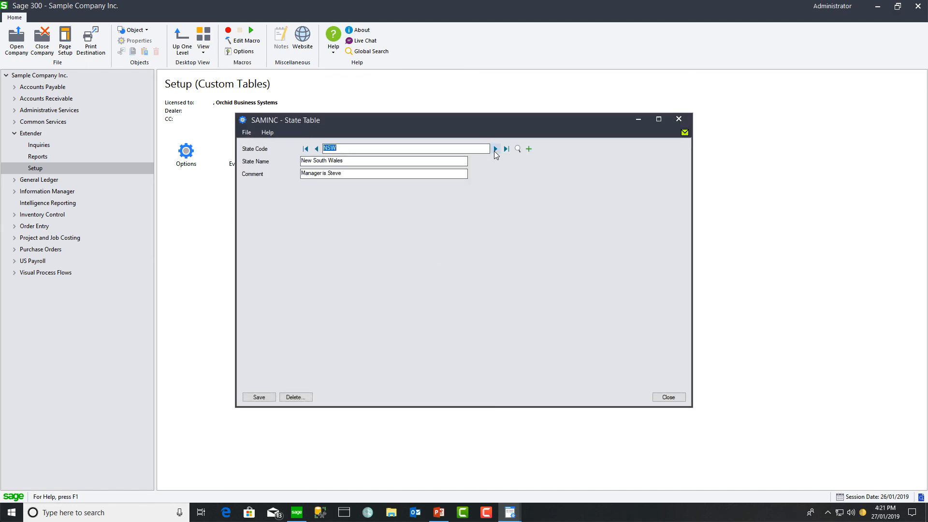
{"action": "left_click", "coordinate": [495, 149]}
{"action": "left_click", "coordinate": [496, 149]}
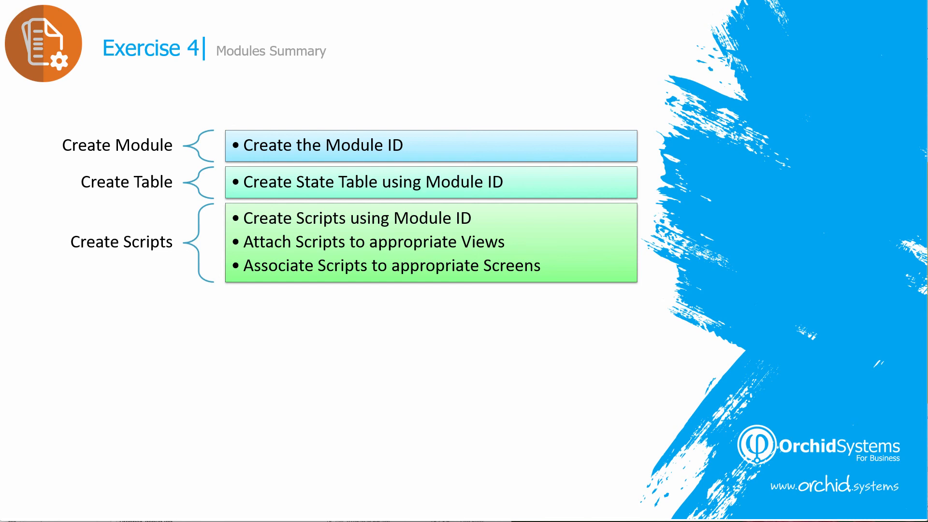
{"action": "key", "text": "Right"}
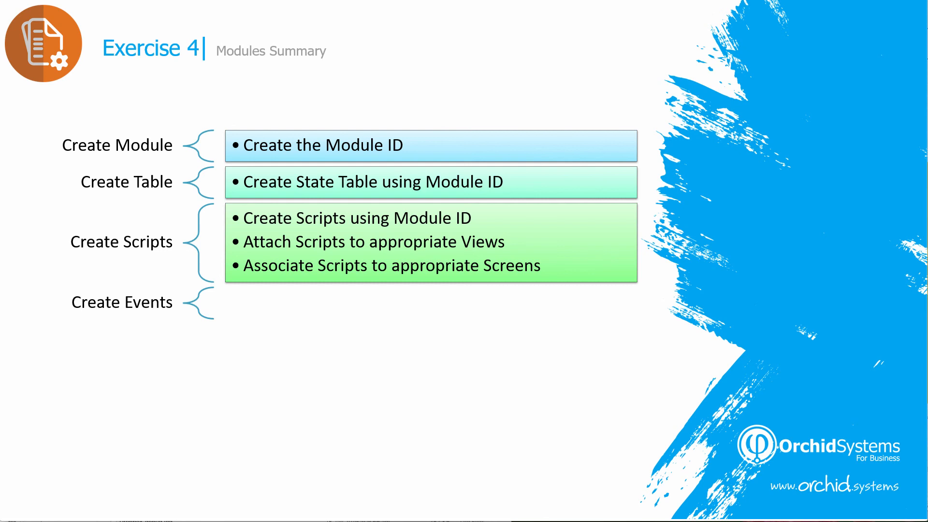
{"action": "key", "text": "Right"}
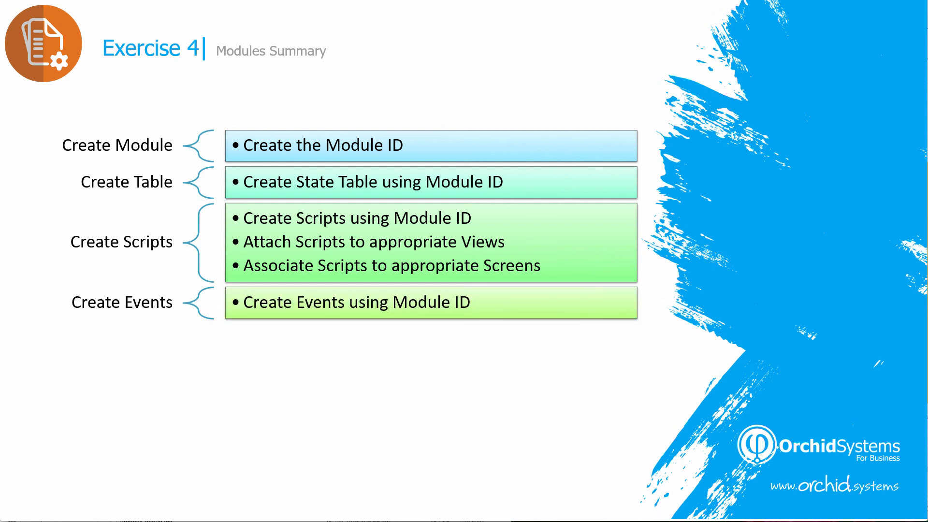
{"action": "key", "text": "Right"}
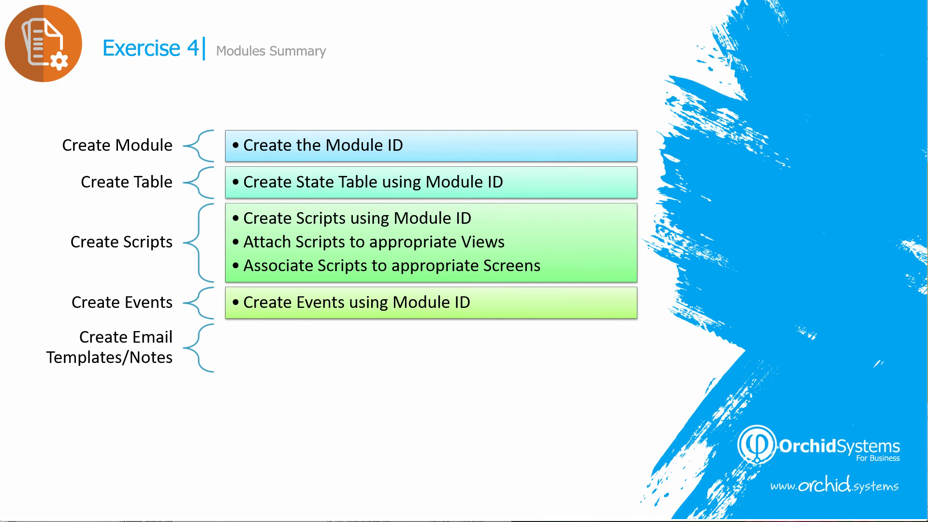
{"action": "key", "text": "Right"}
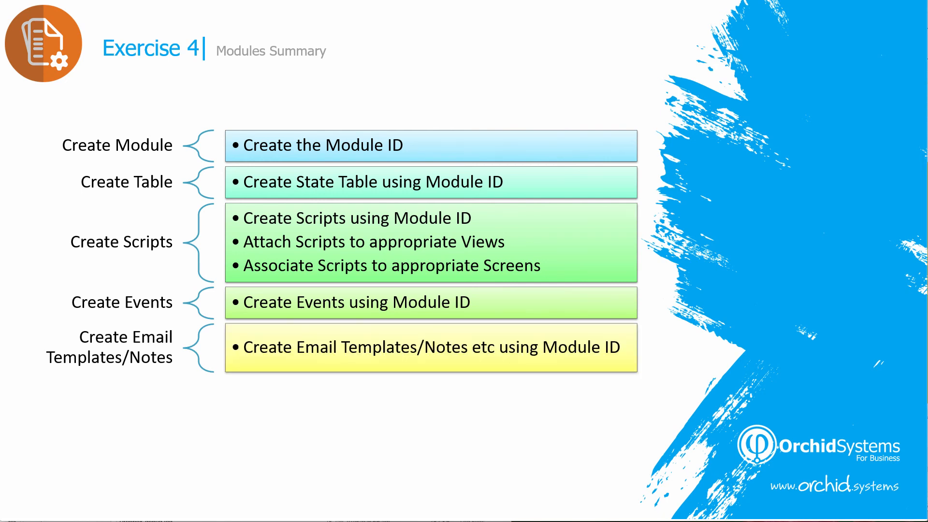
{"action": "key", "text": "Right"}
{"action": "key", "text": "Right"}
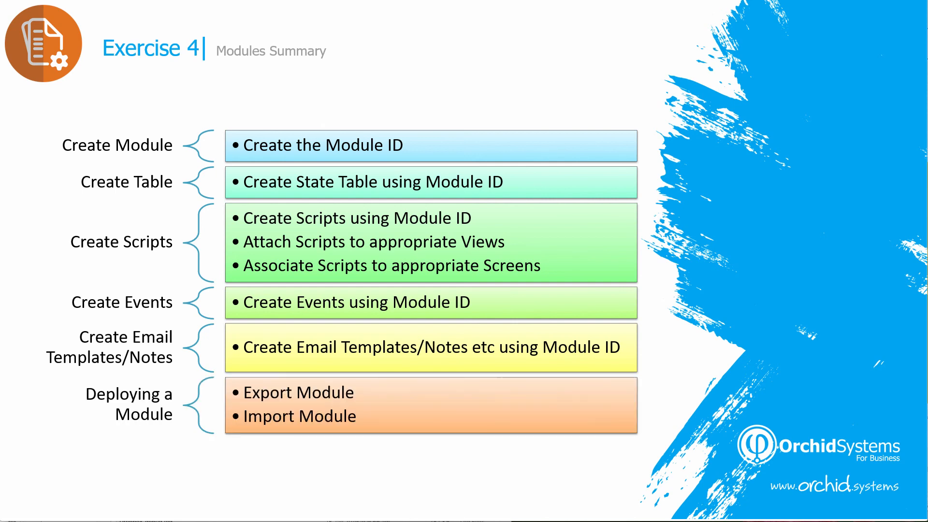